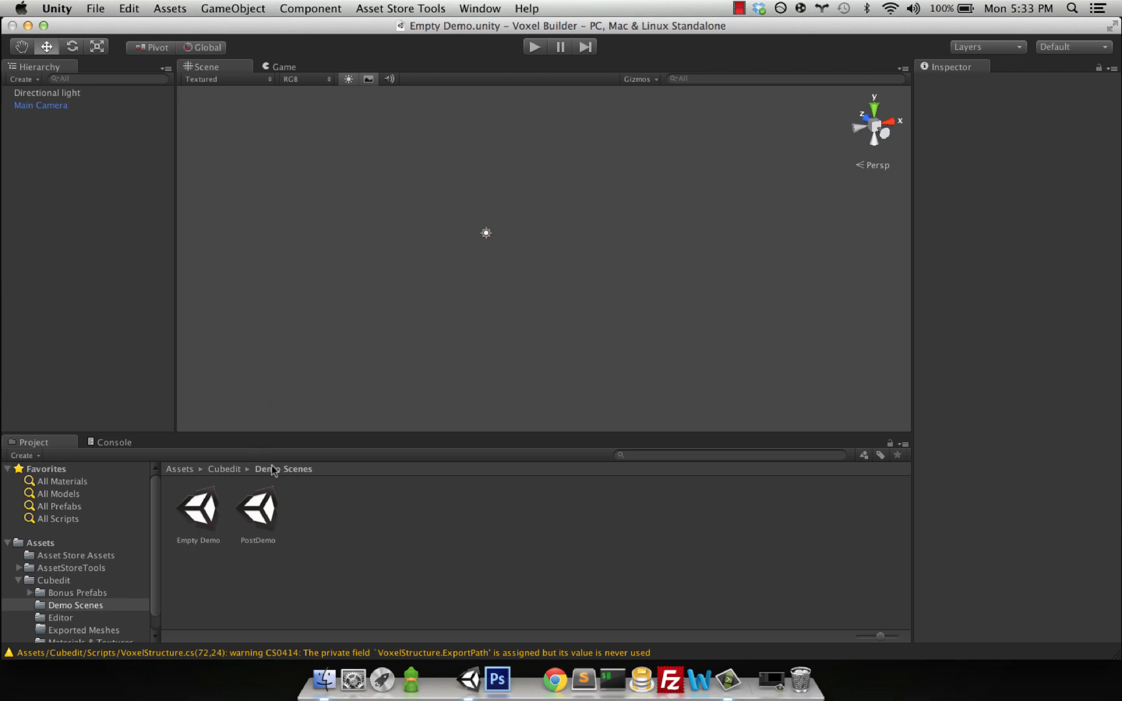
# - Search the project assets for "Vox", place the Empty Voxel Structure prefab in the scene and open its X position for editing
pyautogui.click(200, 517)
pyautogui.click(649, 455)
pyautogui.write('V')
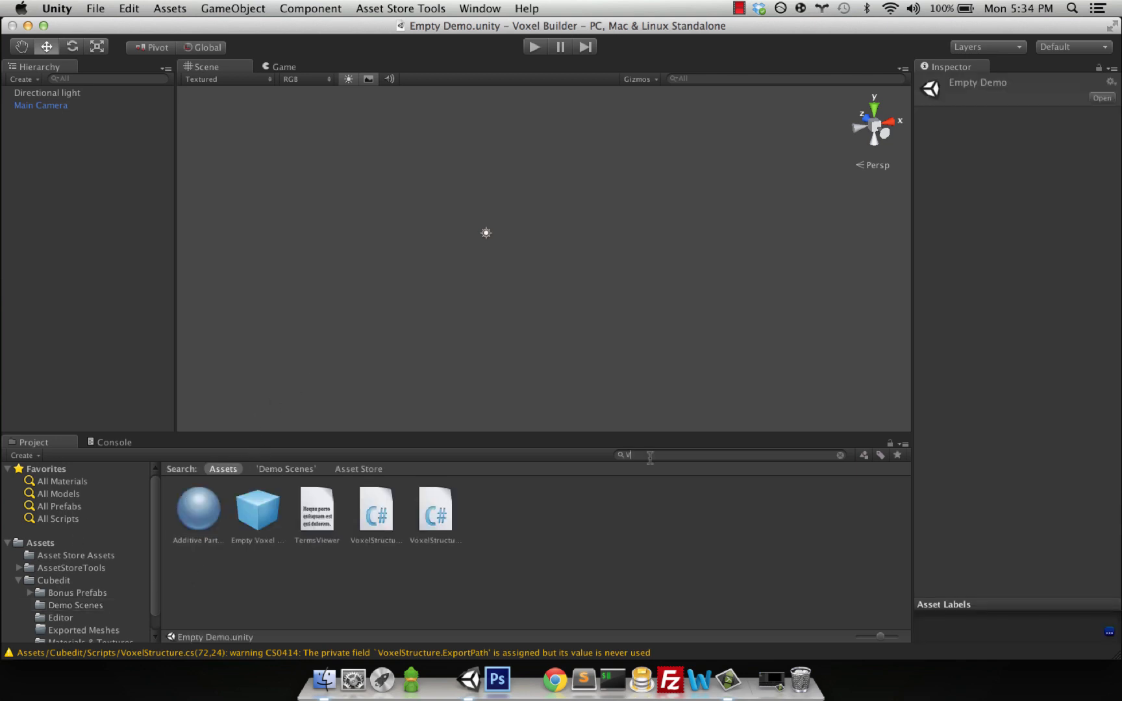
pyautogui.write('ox')
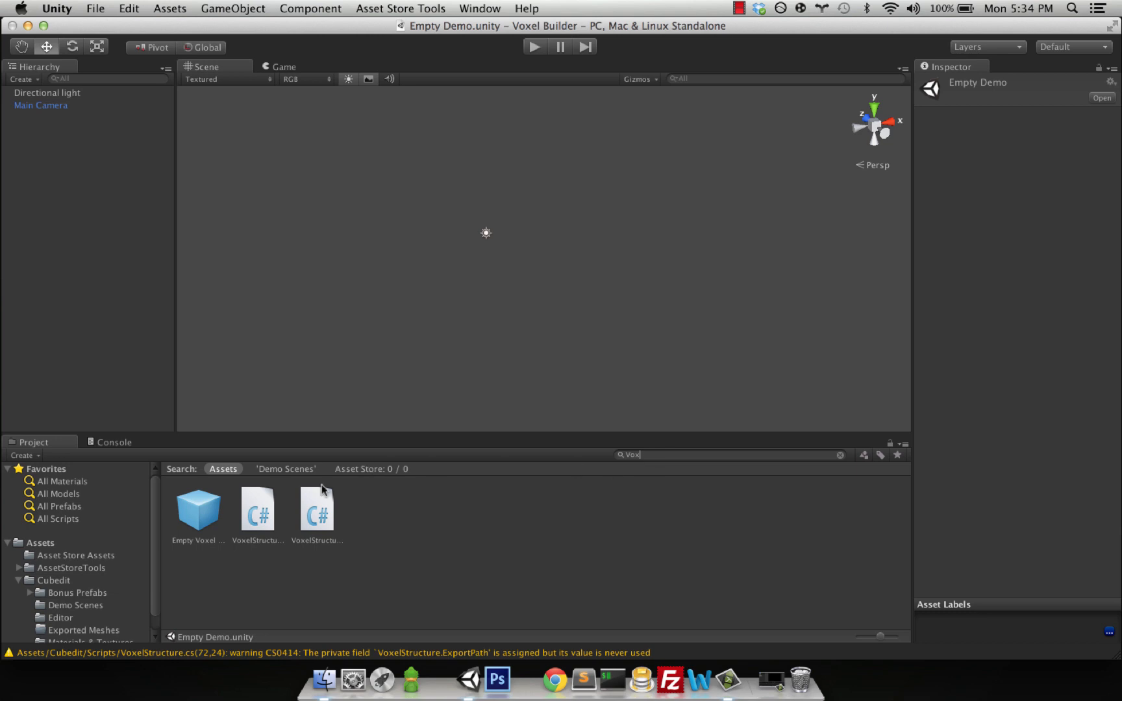
pyautogui.click(194, 502)
pyautogui.moveTo(193, 501); pyautogui.dragTo(448, 243)
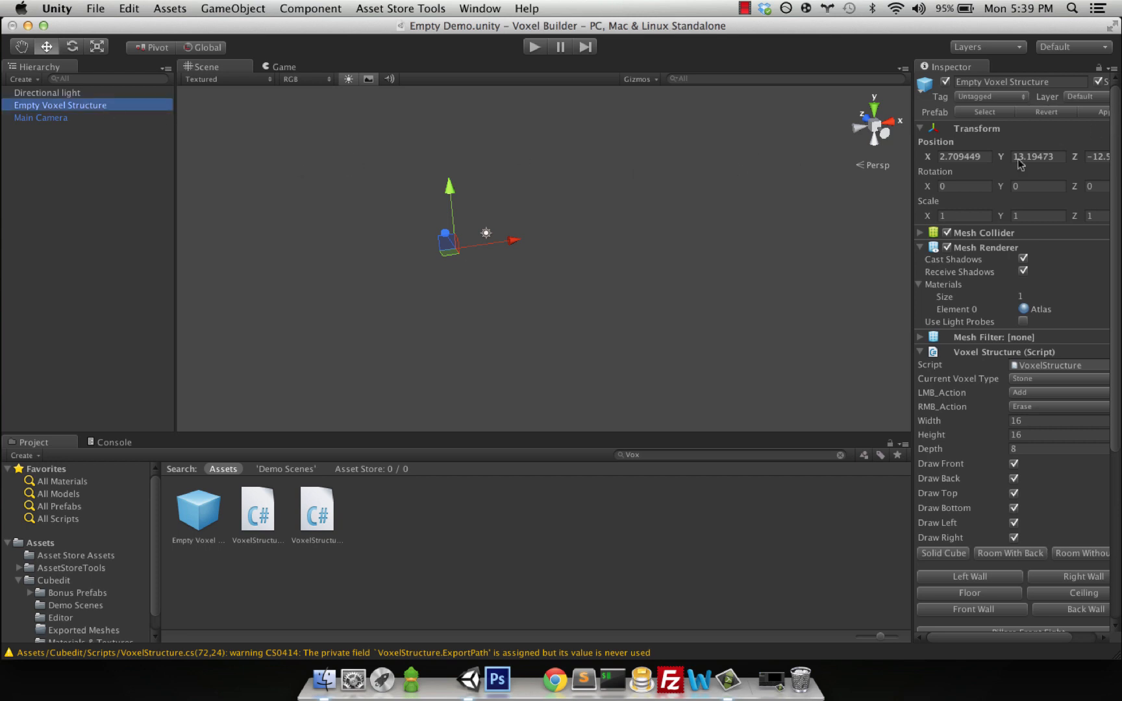
pyautogui.click(966, 157)
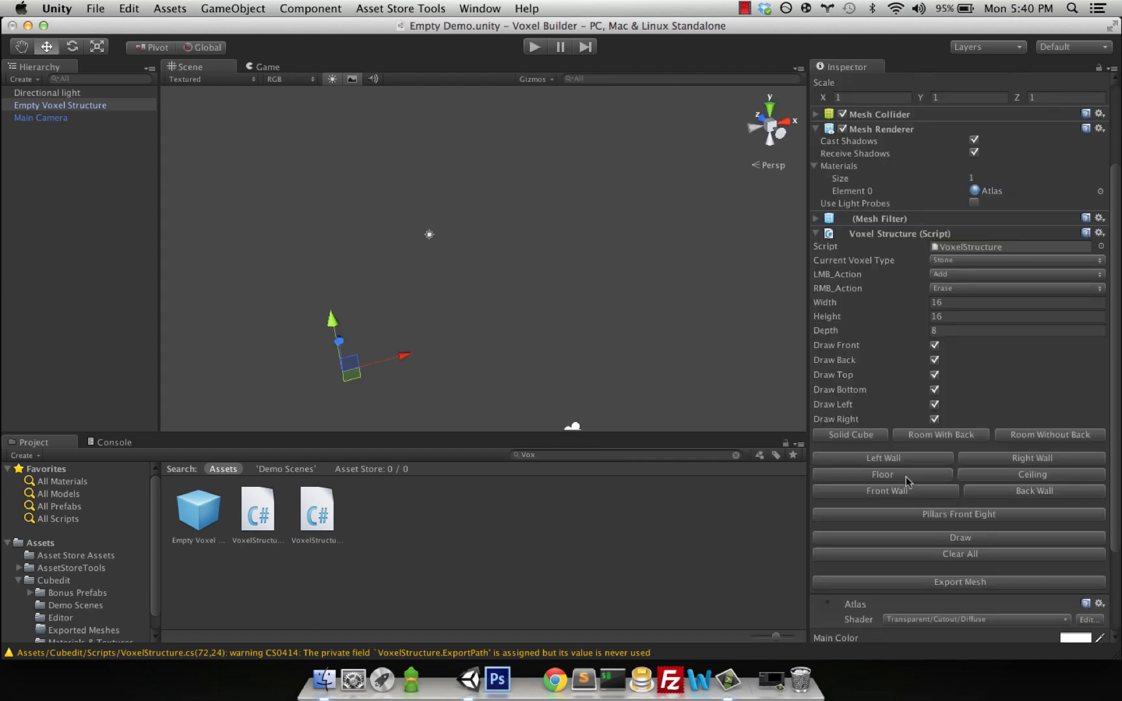
# - Generate a floor, ceiling, back wall and left wall for the voxel structure
pyautogui.click(906, 477)
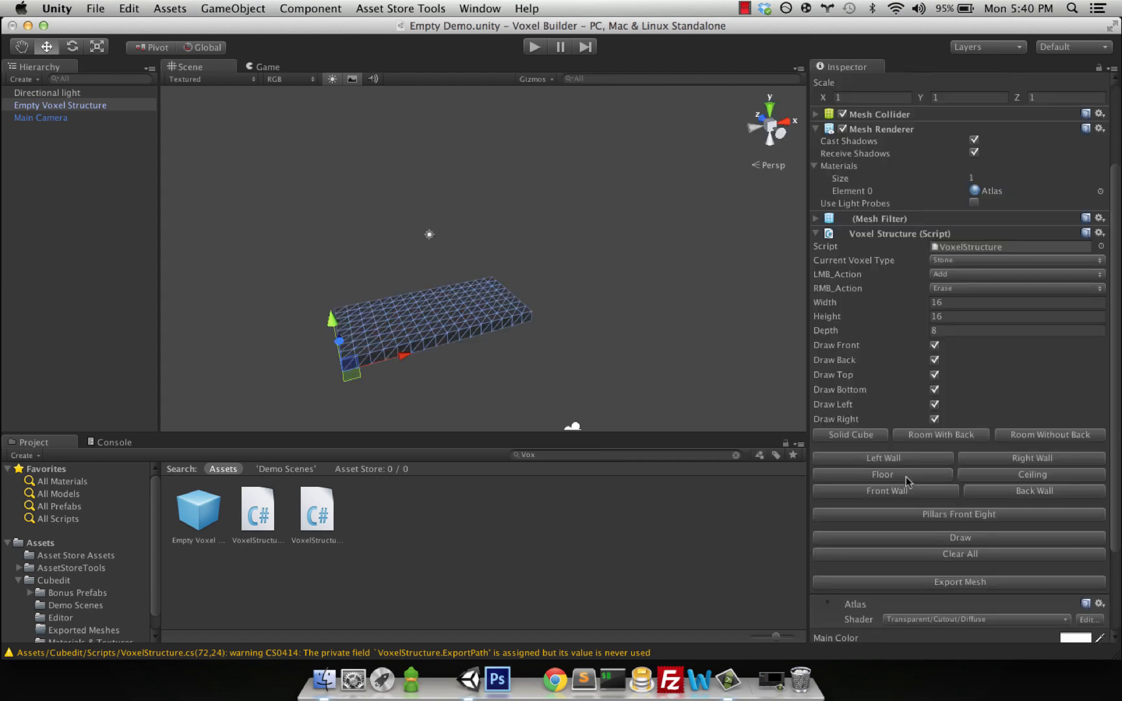
pyautogui.click(1007, 476)
pyautogui.click(1017, 491)
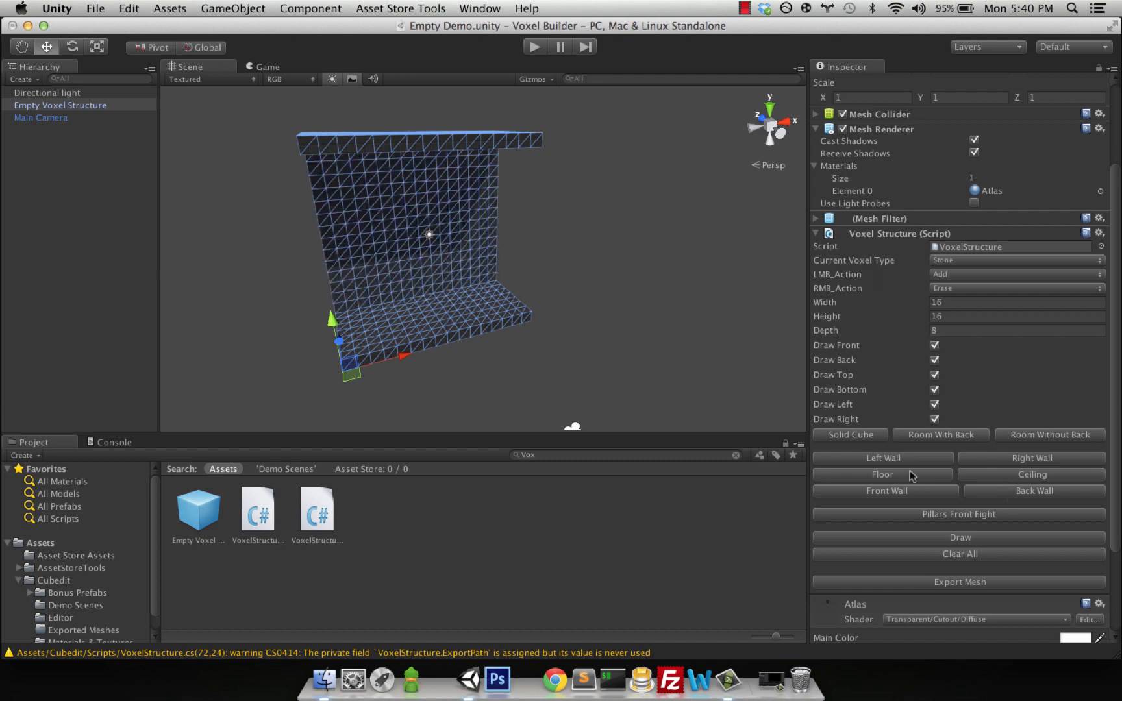
pyautogui.click(897, 459)
# - Set LMB_Action to MaxPull and pull adjacent voxels out of the left wall across the room to form a raised platform
pyautogui.keyDown('alt'); pyautogui.moveTo(636, 355); pyautogui.dragTo(518, 367); pyautogui.keyUp('alt')
pyautogui.moveTo(518, 367); pyautogui.dragTo(461, 360, button='middle')
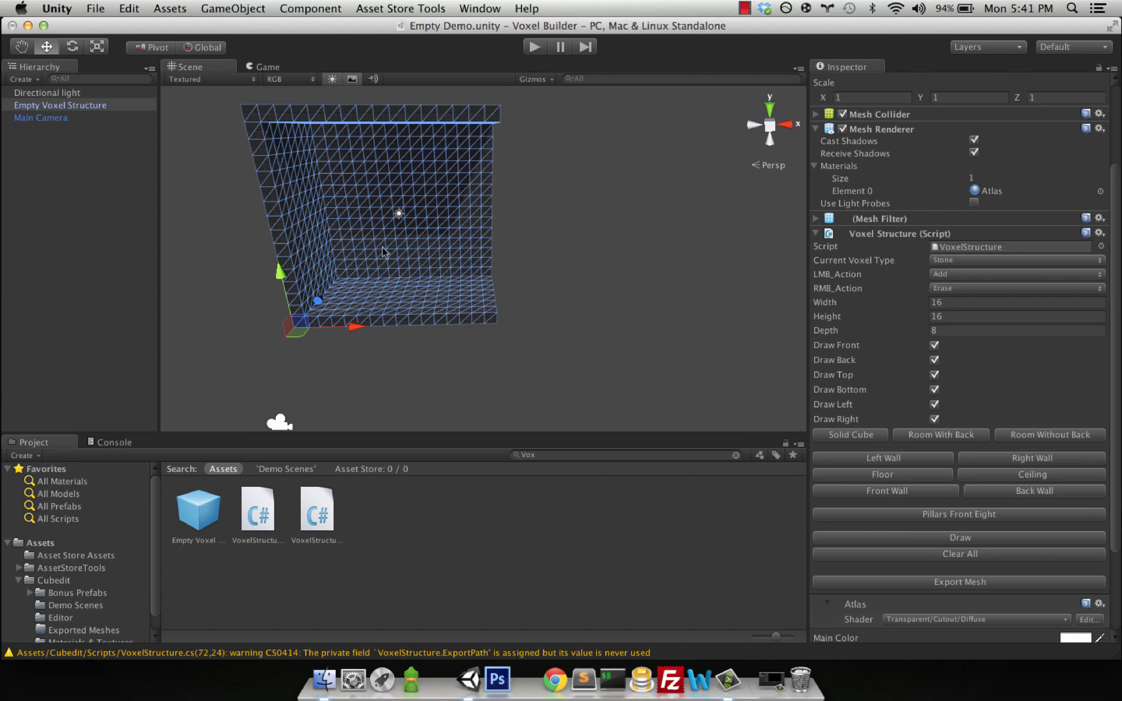
pyautogui.keyDown('alt'); pyautogui.moveTo(413, 267); pyautogui.dragTo(324, 279); pyautogui.keyUp('alt')
pyautogui.scroll(5, 323, 280)
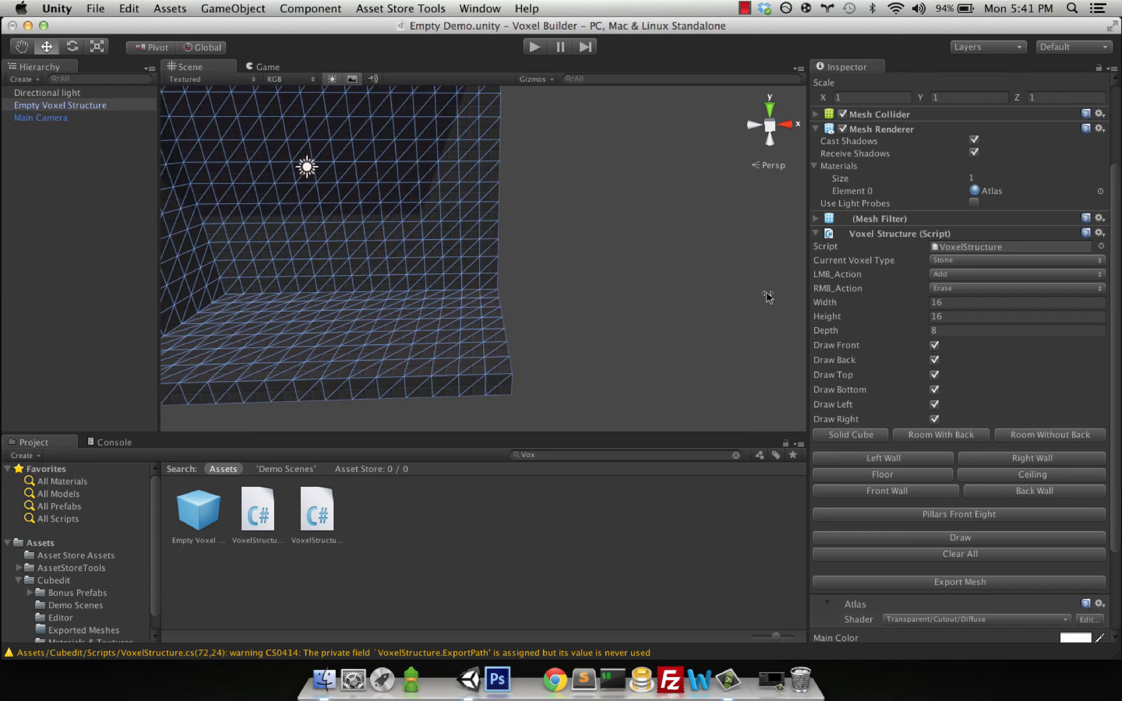
pyautogui.click(967, 275)
pyautogui.click(961, 312)
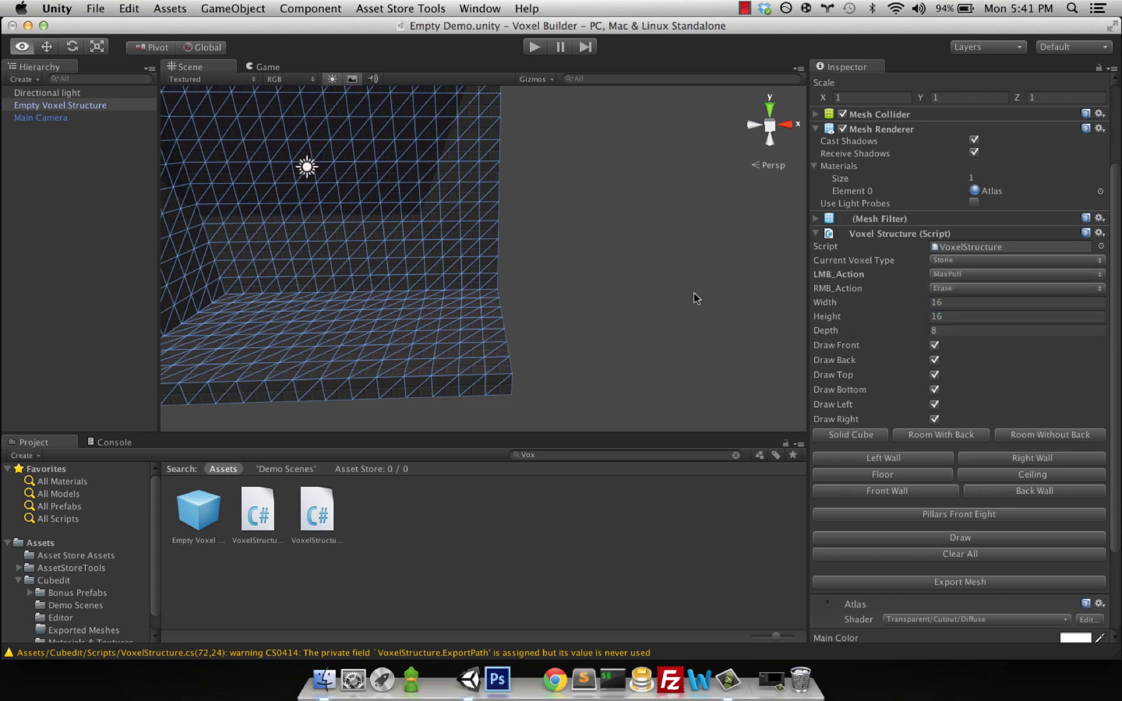
pyautogui.keyDown('alt'); pyautogui.moveTo(696, 301); pyautogui.dragTo(500, 285); pyautogui.keyUp('alt')
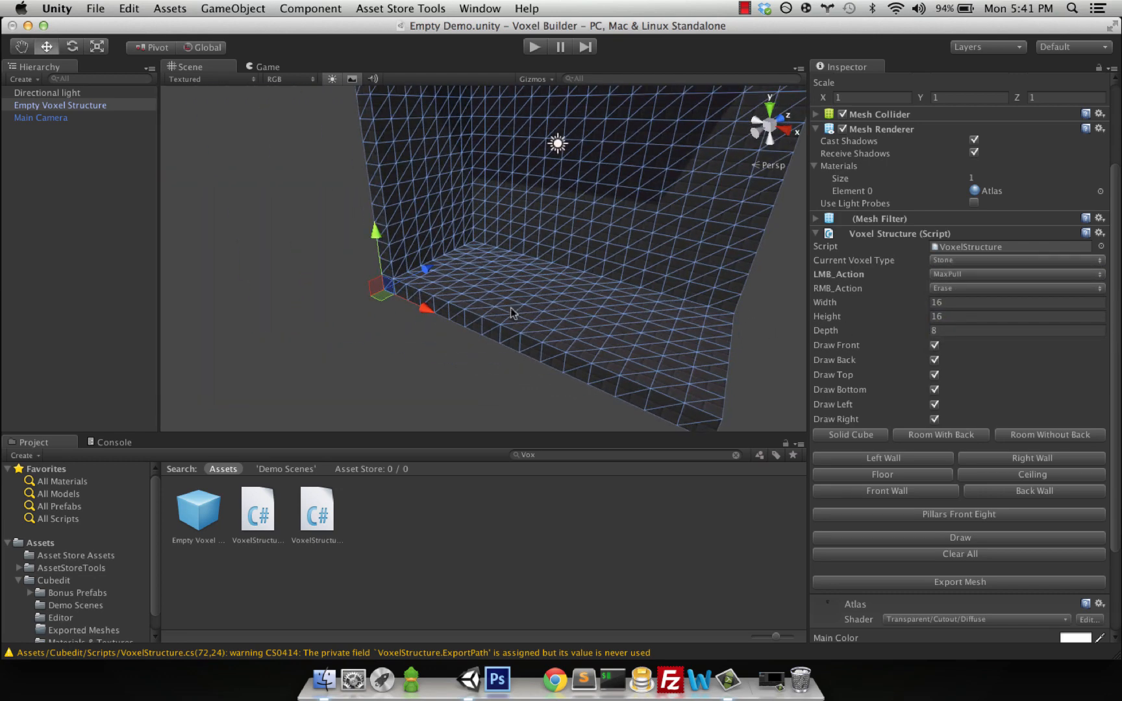
pyautogui.click(447, 215)
pyautogui.click(433, 220)
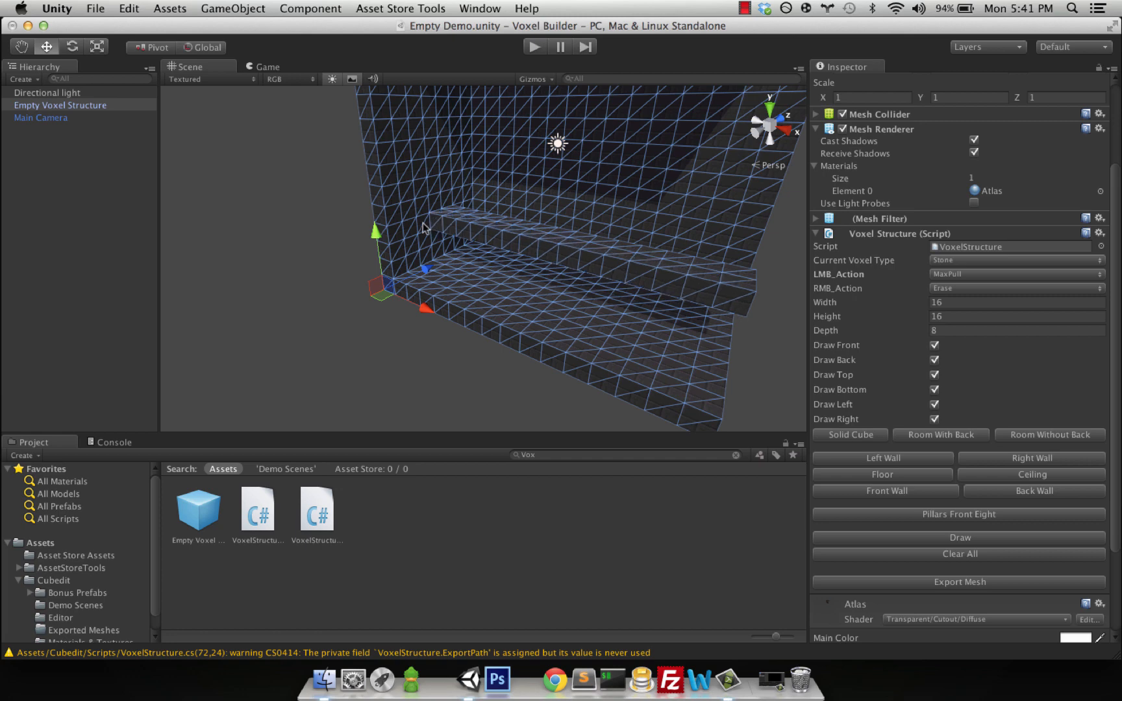
pyautogui.click(426, 224)
pyautogui.moveTo(481, 222); pyautogui.dragTo(393, 248, button='middle')
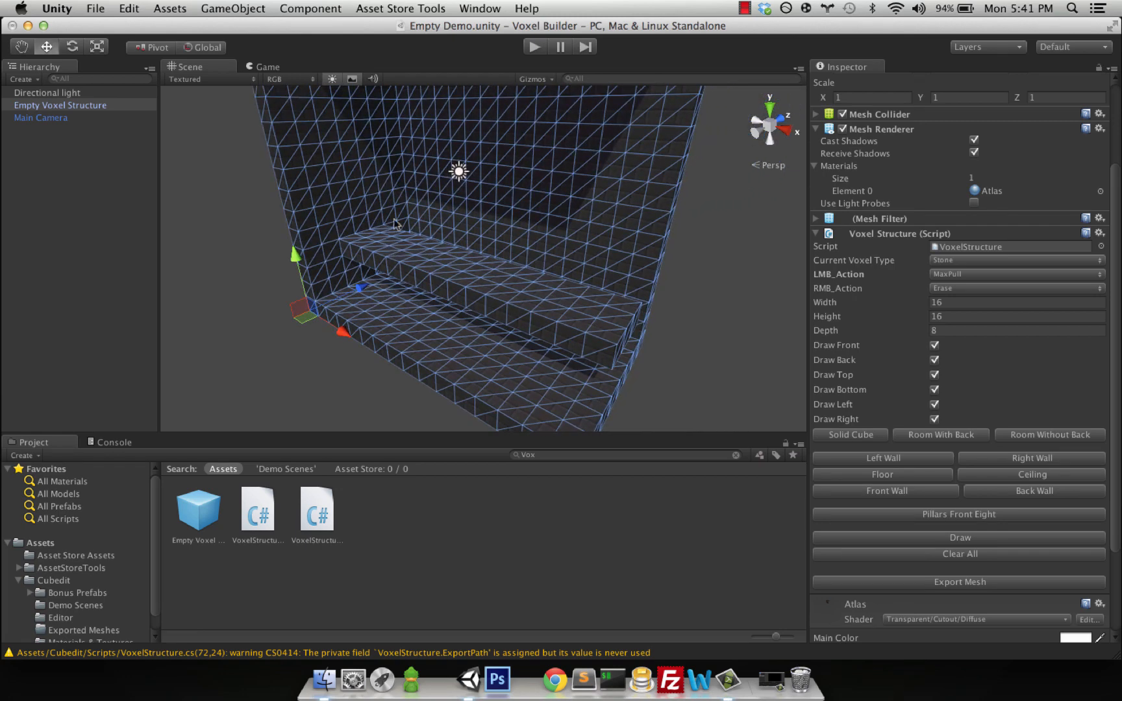
pyautogui.click(392, 225)
pyautogui.click(341, 248)
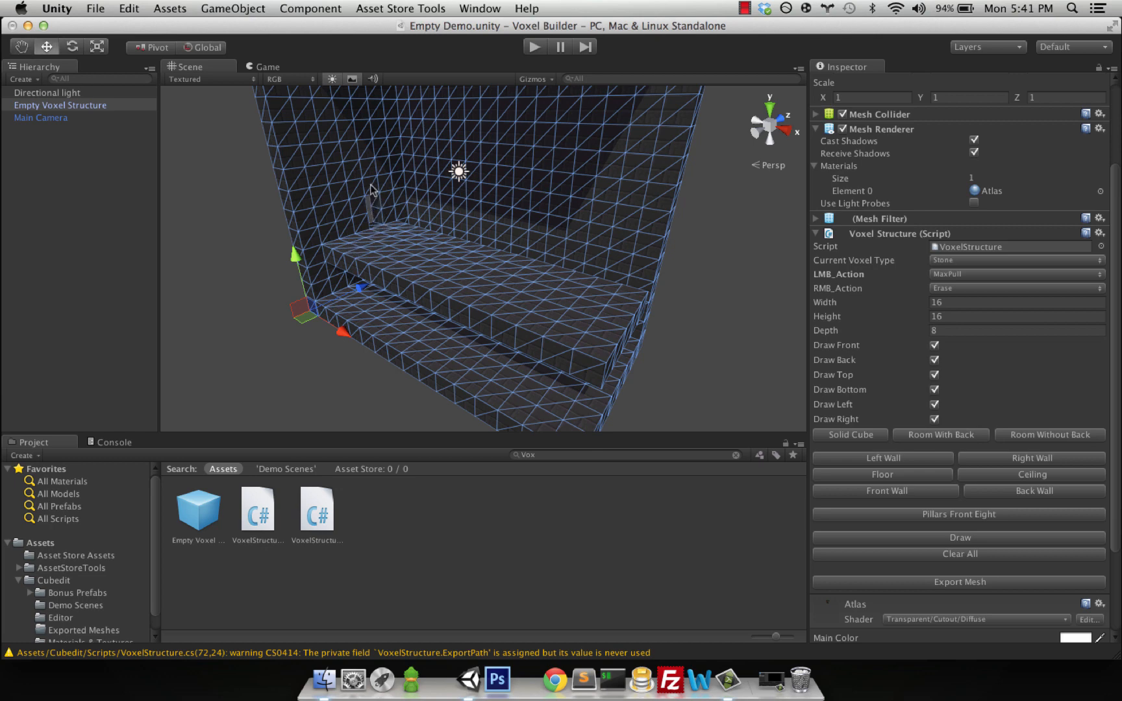
# - Erase a block of voxels from the left wall just above the platform to cut a doorway
pyautogui.rightClick(335, 196)
pyautogui.rightClick(339, 210)
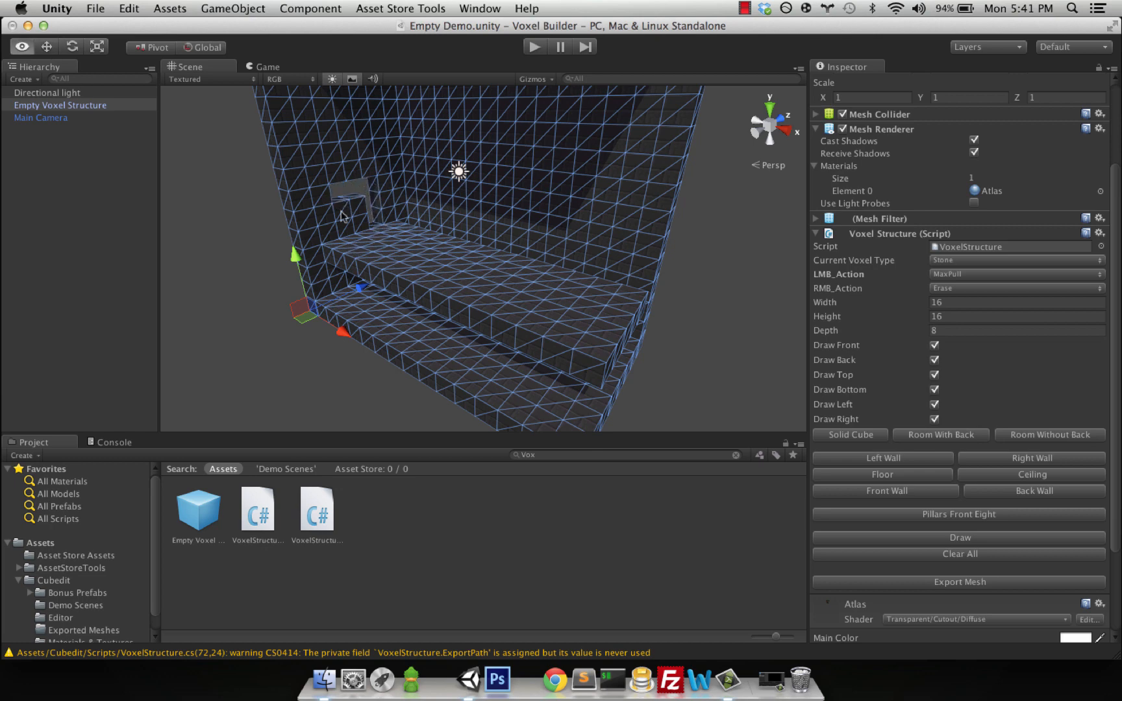
pyautogui.rightClick(357, 210)
pyautogui.rightClick(362, 226)
pyautogui.rightClick(348, 227)
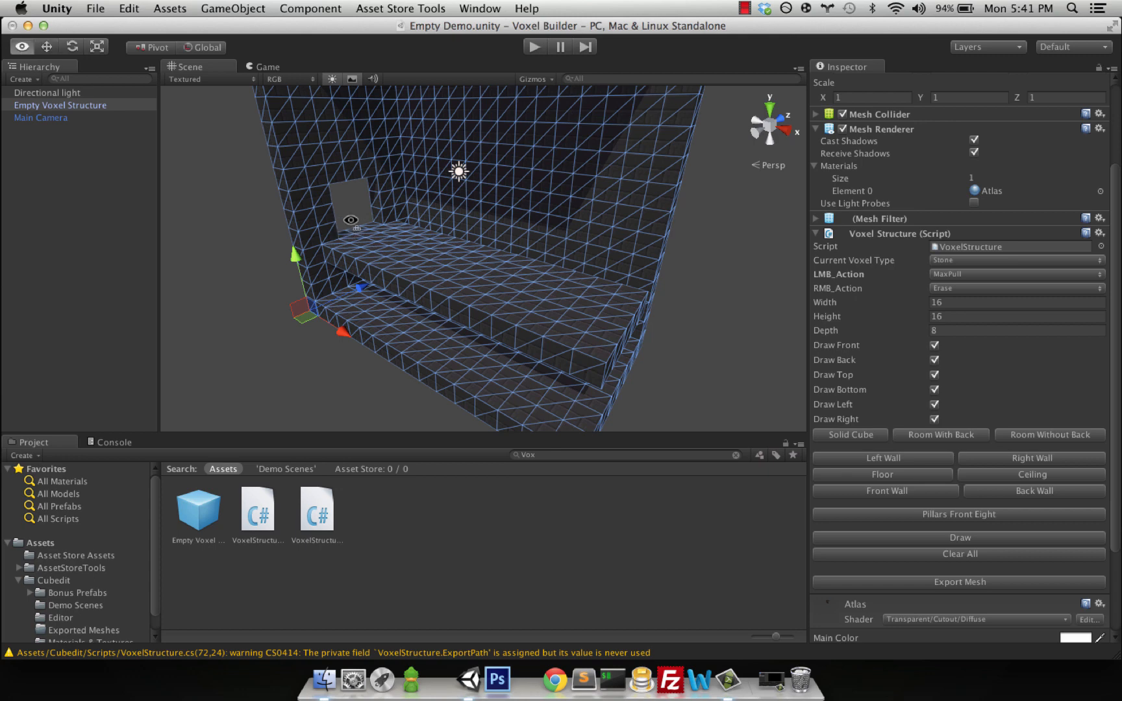
pyautogui.rightClick(355, 171)
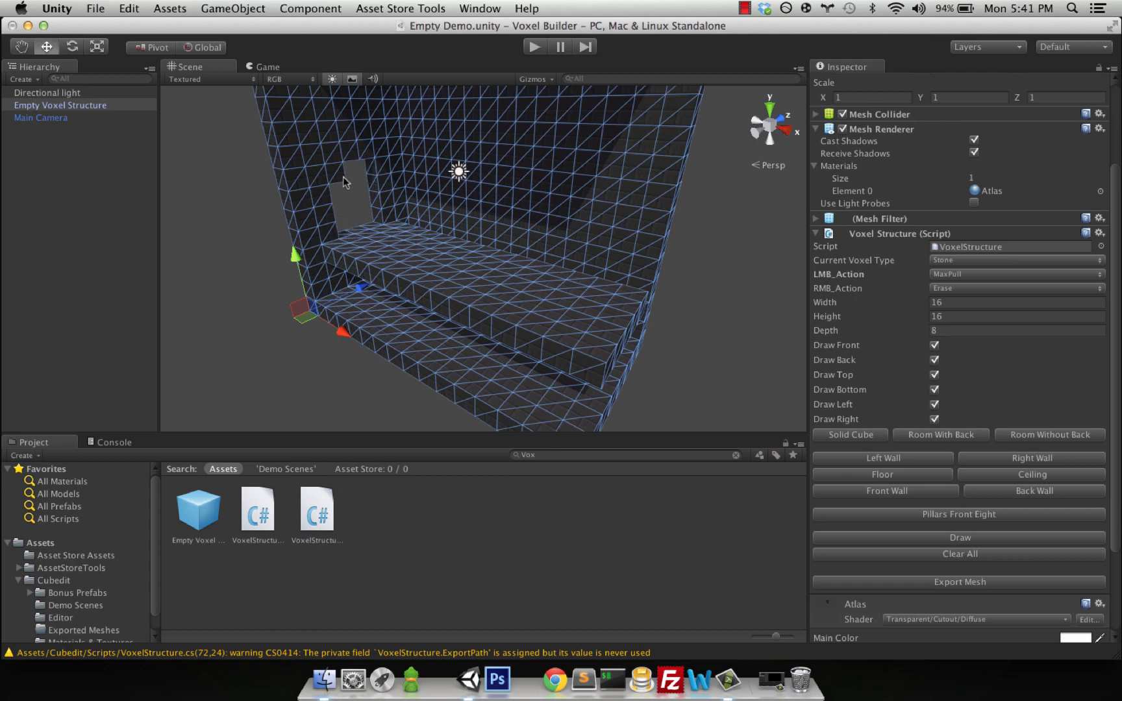
pyautogui.rightClick(337, 173)
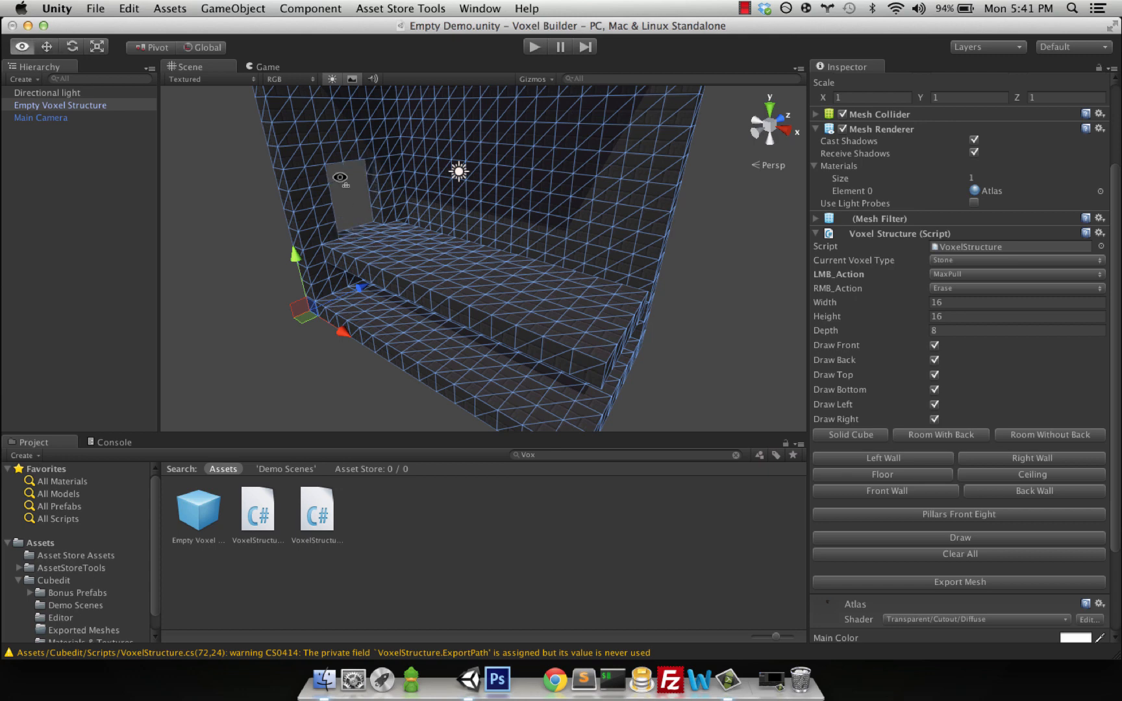
# - Set LMB_Action to Add and place a row of seven spaced voxels along the back edge of the platform
pyautogui.click(961, 275)
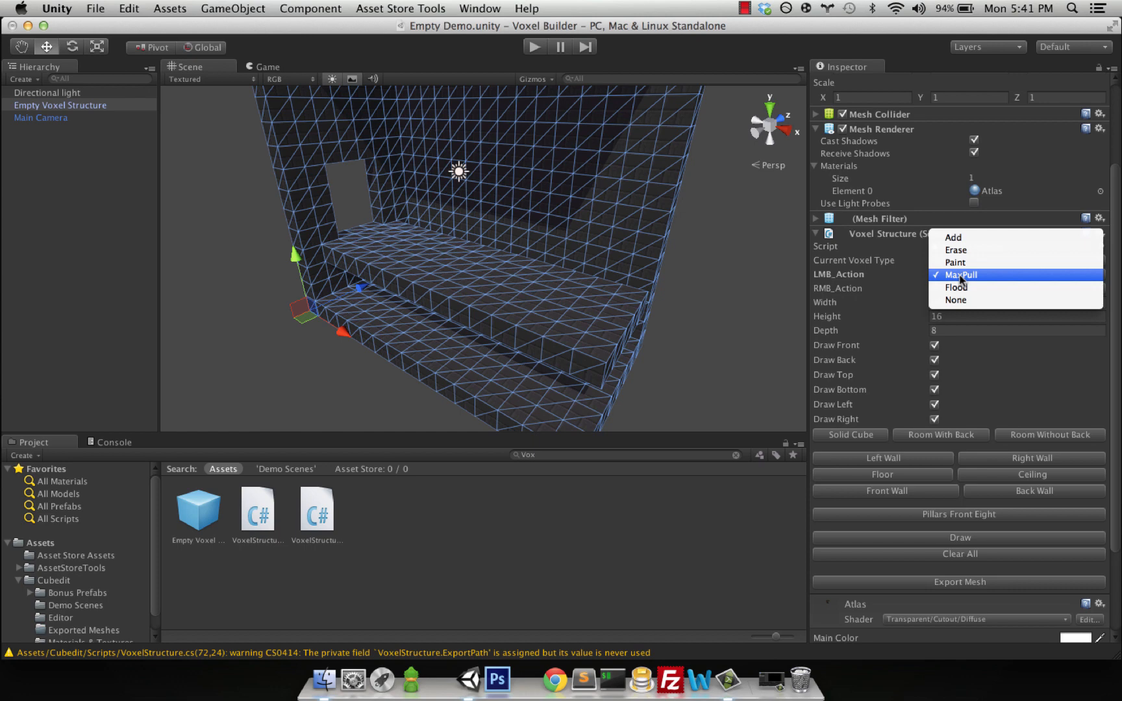
pyautogui.click(954, 237)
pyautogui.click(406, 227)
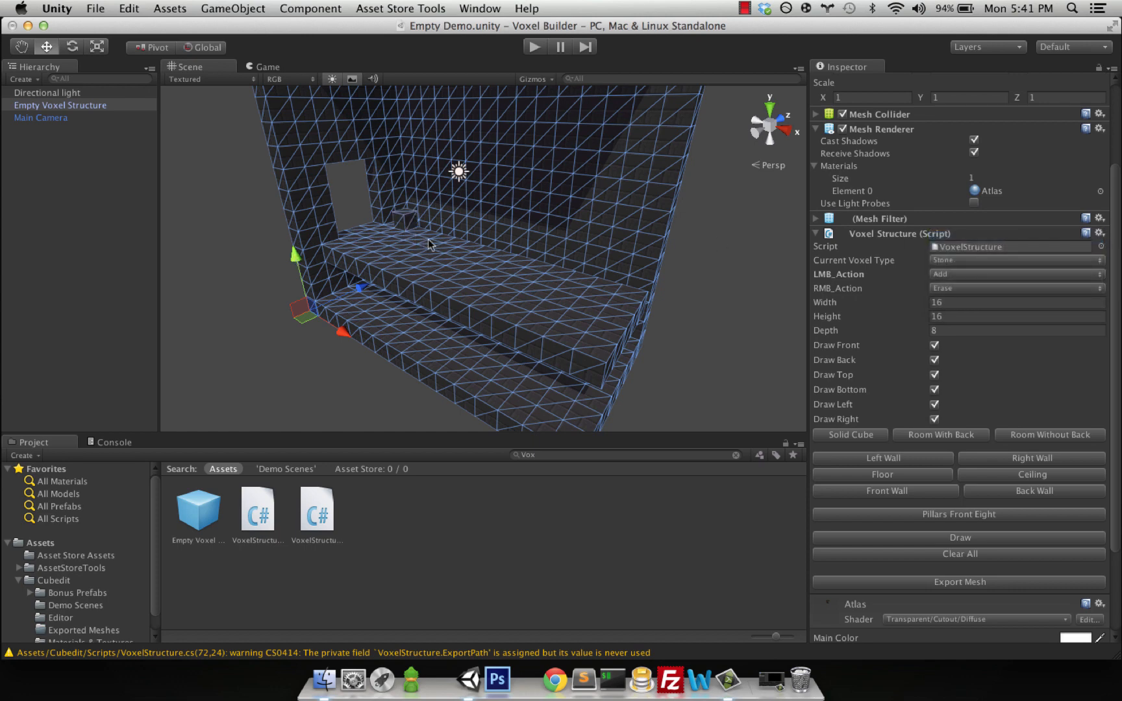
pyautogui.click(433, 239)
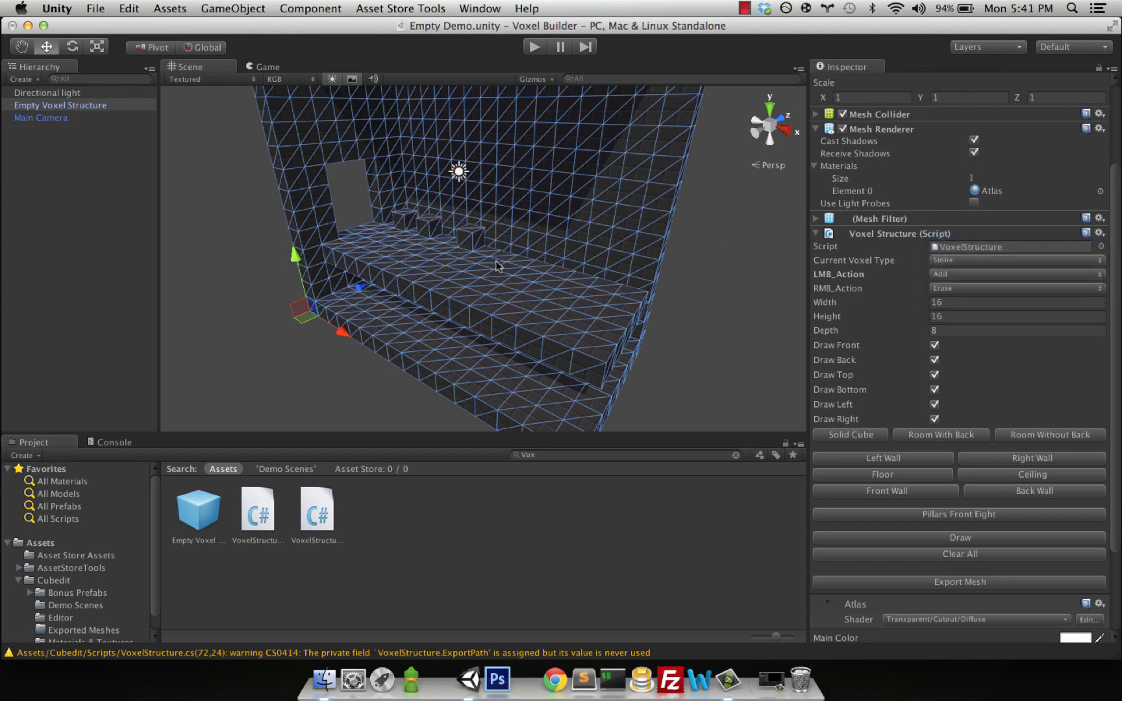
pyautogui.press('alt')
pyautogui.click(457, 245)
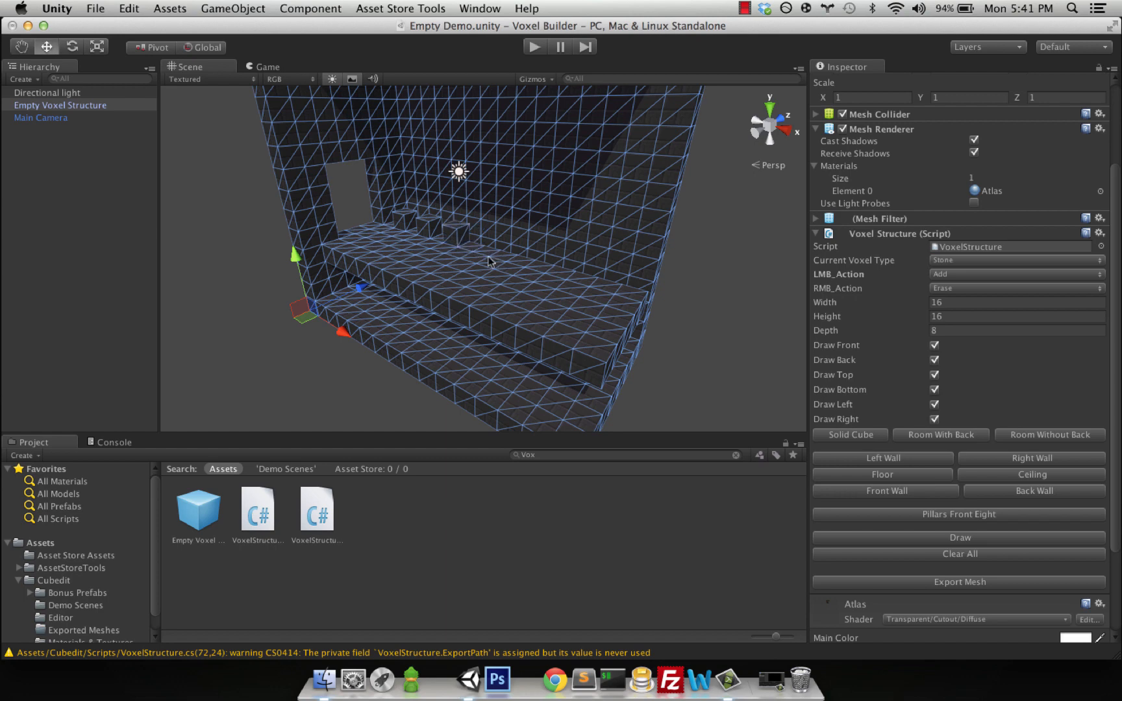
pyautogui.click(493, 254)
pyautogui.click(523, 270)
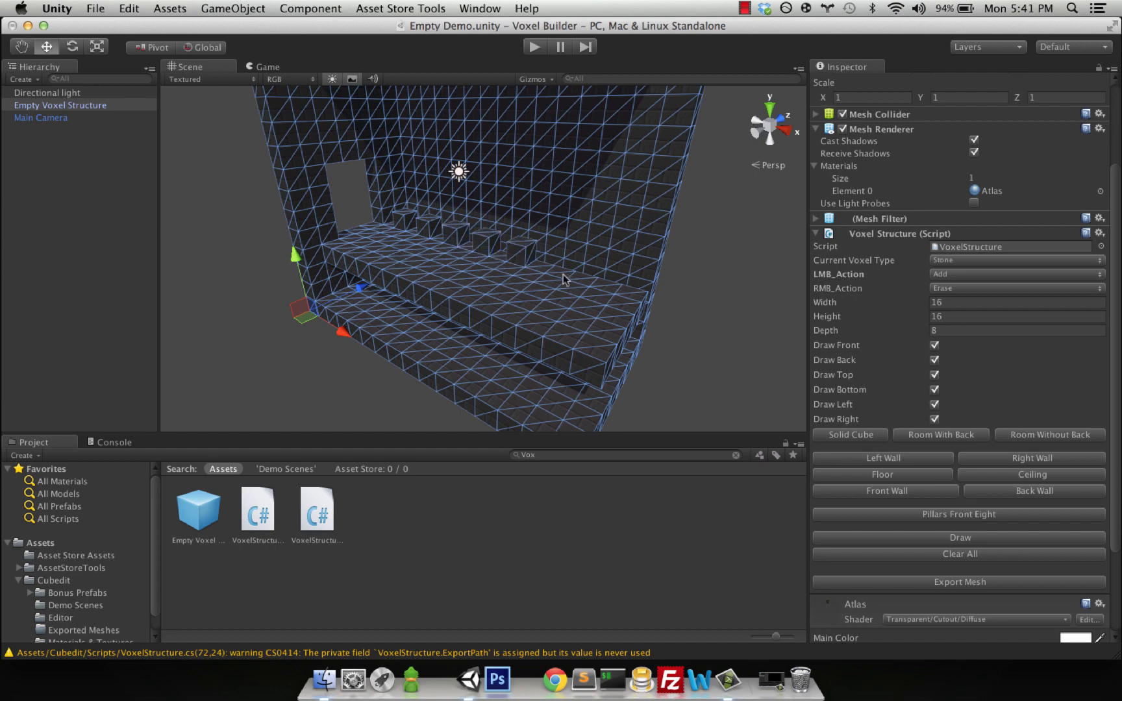
pyautogui.click(563, 276)
pyautogui.click(609, 286)
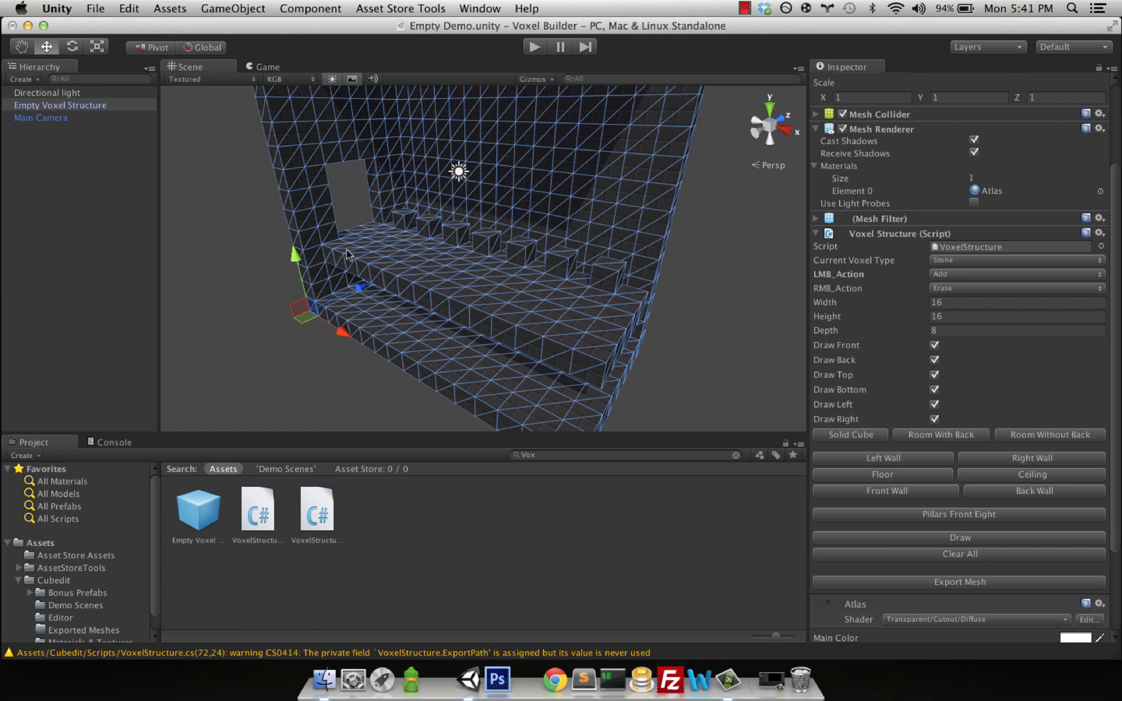
# - Add a matching row of seven spaced voxels along the front edge of the platform
pyautogui.click(353, 255)
pyautogui.click(378, 267)
pyautogui.click(403, 276)
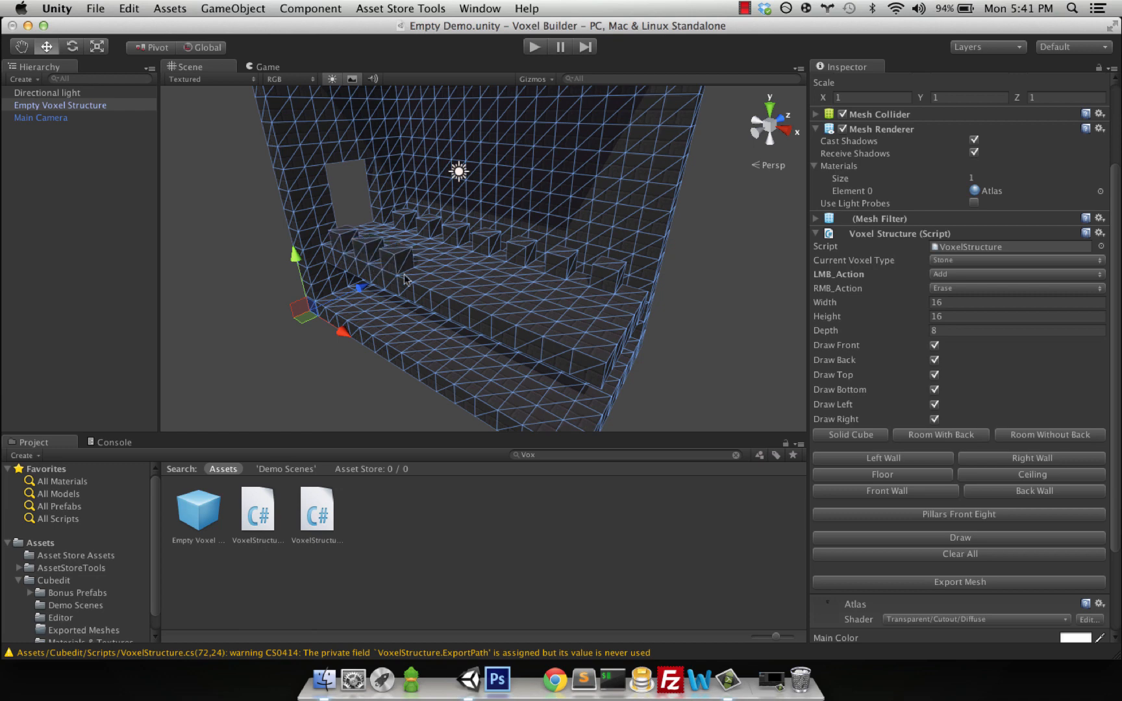
pyautogui.click(436, 289)
pyautogui.click(468, 304)
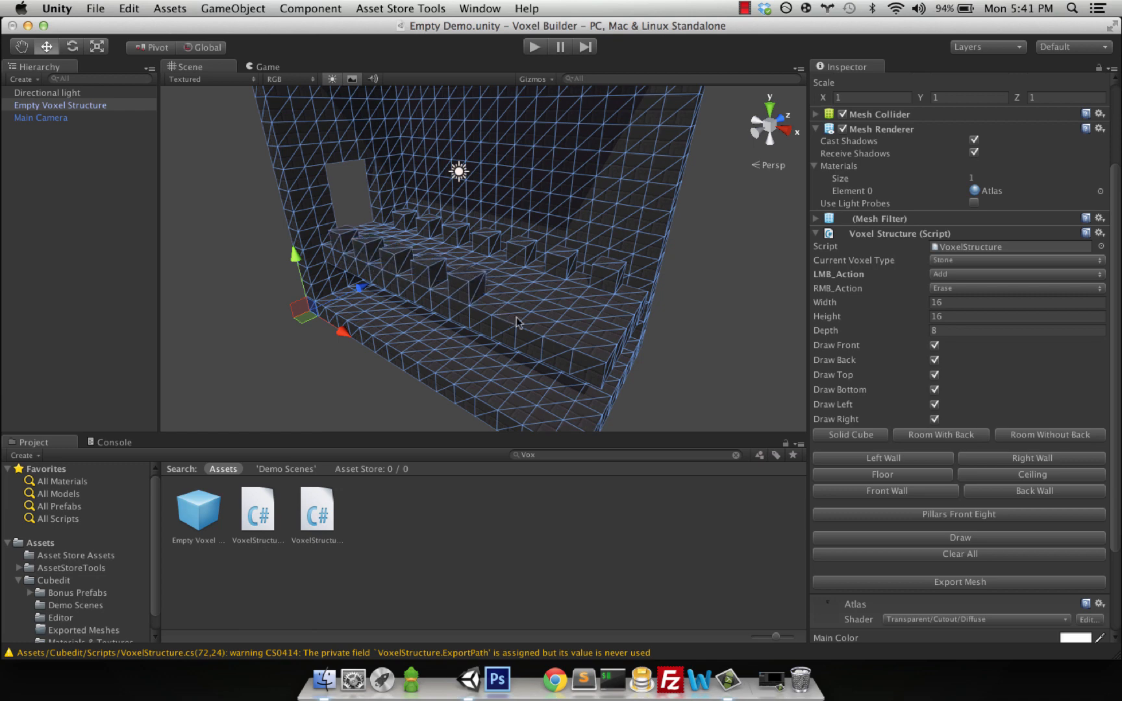
pyautogui.click(513, 316)
pyautogui.click(563, 345)
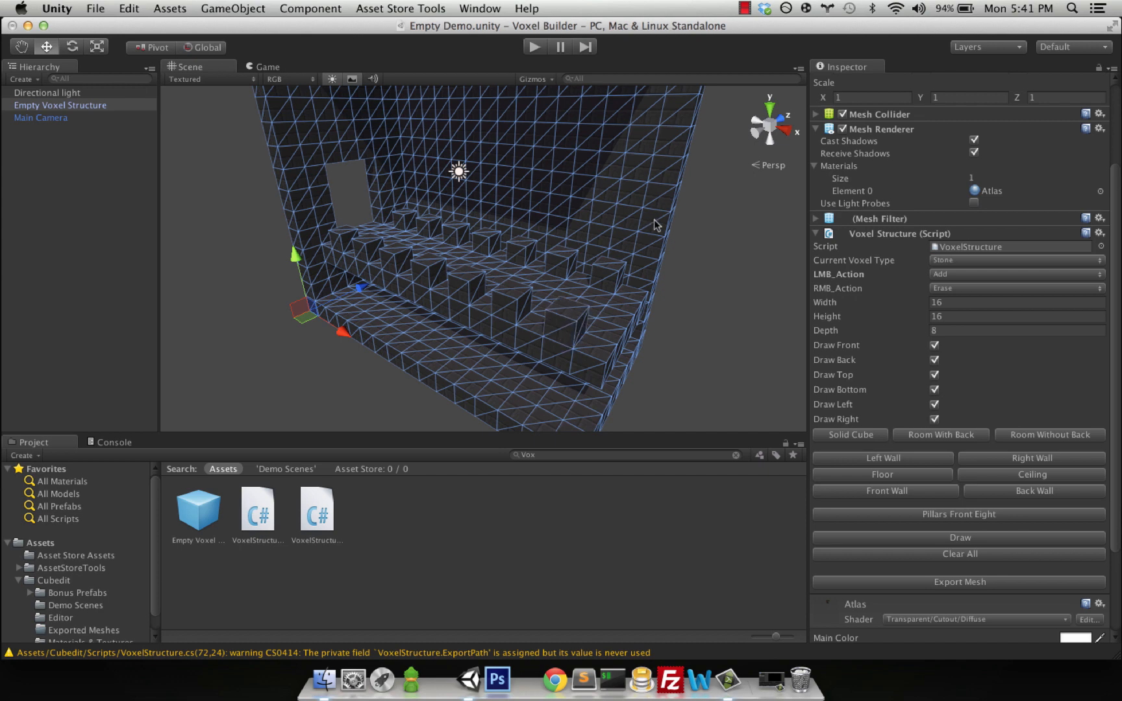
# - Erase three narrow window openings, each two voxels high, in the back wall above the platform
pyautogui.rightClick(590, 218)
pyautogui.rightClick(582, 190)
pyautogui.rightClick(511, 205)
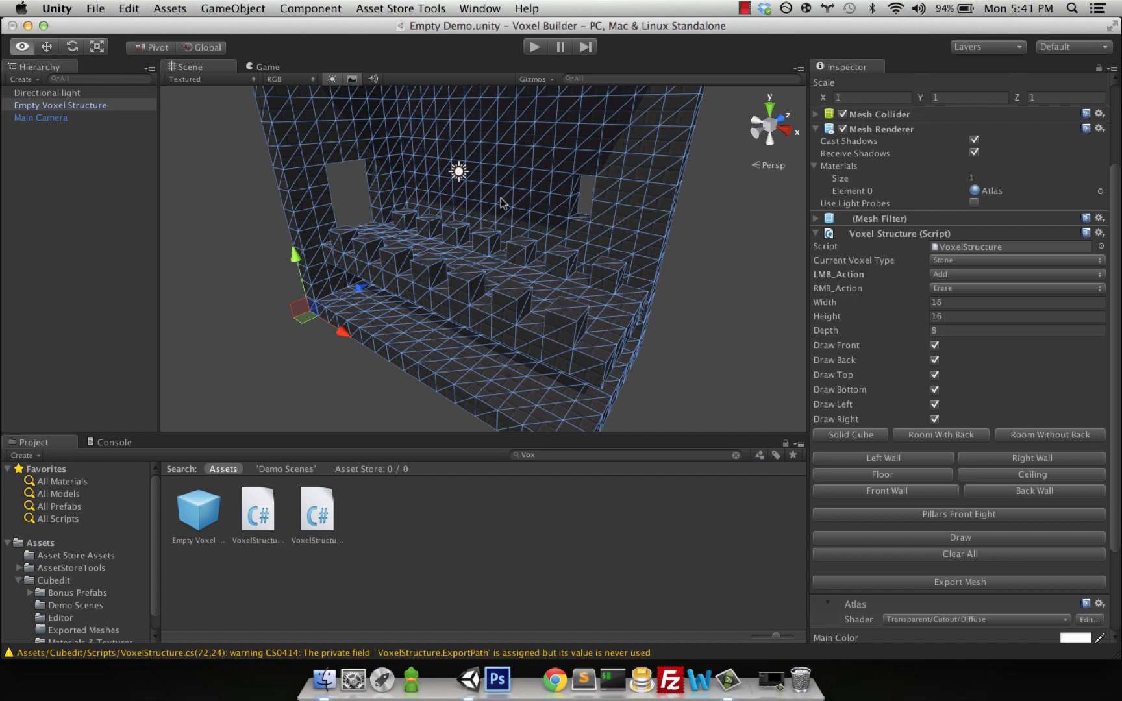
pyautogui.rightClick(512, 182)
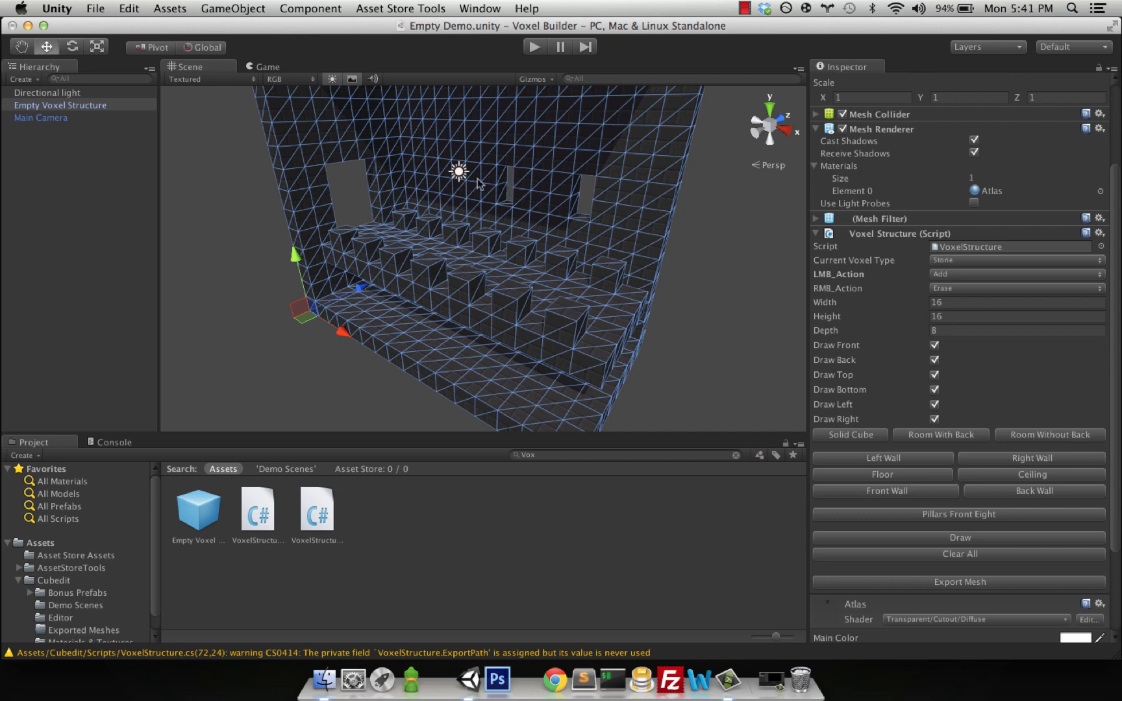
pyautogui.rightClick(444, 188)
pyautogui.rightClick(444, 174)
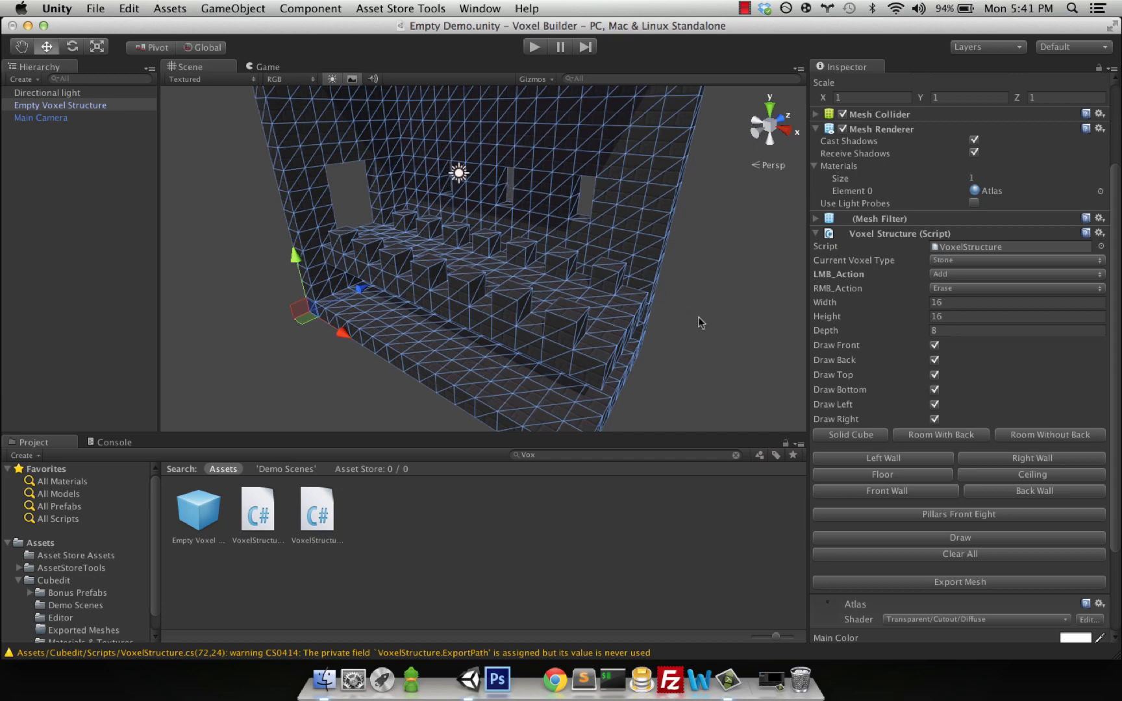
# - Place a second Empty Voxel Structure prefab in the scene near the open right side of the room
pyautogui.moveTo(699, 318); pyautogui.dragTo(758, 325, button='right')
pyautogui.moveTo(617, 324); pyautogui.dragTo(667, 310, button='middle')
pyautogui.scroll(-4, 667, 310)
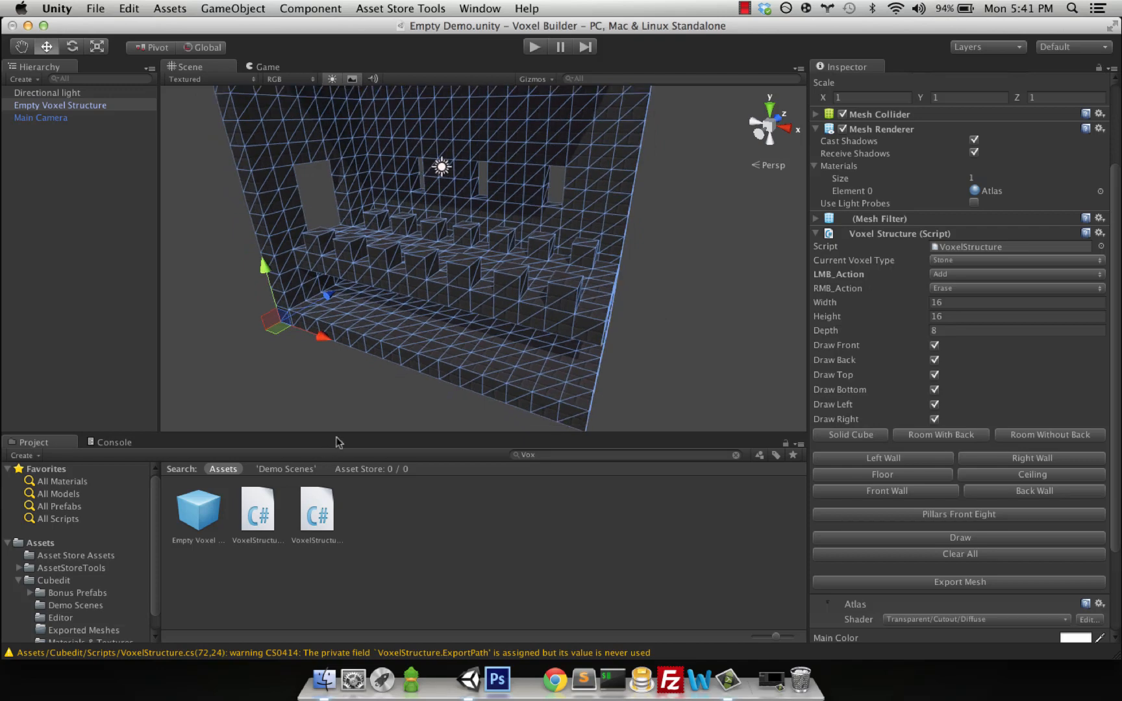
pyautogui.moveTo(200, 510); pyautogui.dragTo(674, 369)
pyautogui.moveTo(681, 397); pyautogui.dragTo(604, 410, button='right')
pyautogui.moveTo(604, 410); pyautogui.dragTo(385, 340, button='middle')
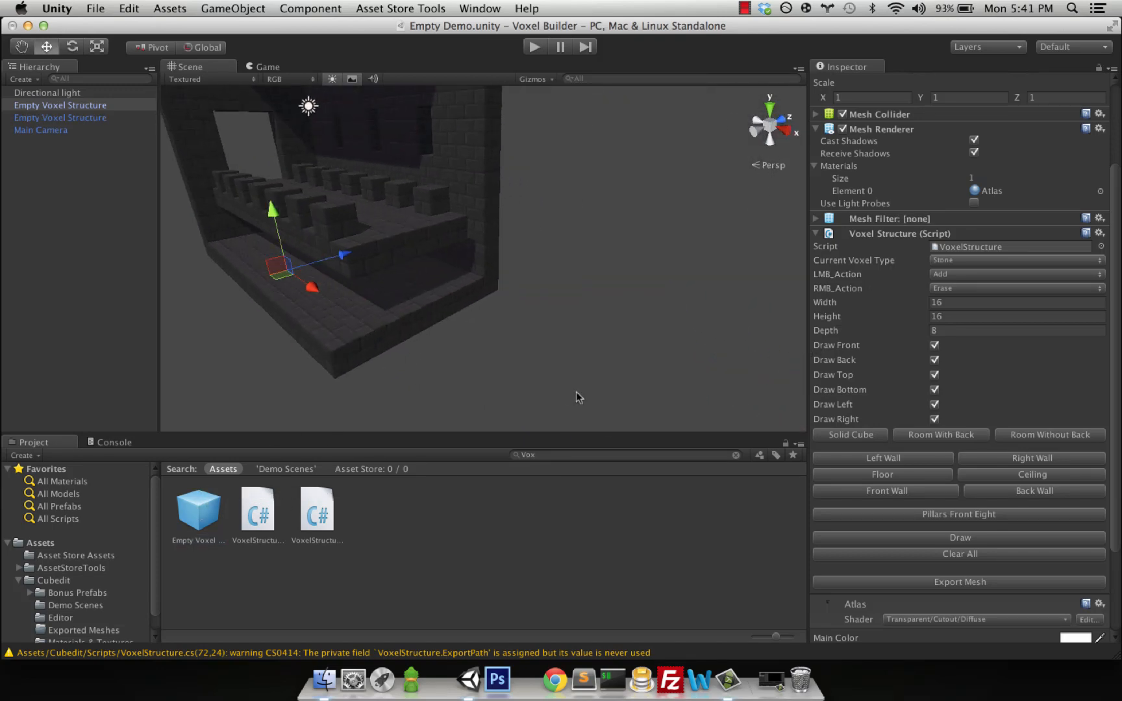
# - Set the second voxel structure's position to X 16, Y 0, Z 0
pyautogui.scroll(-2, 578, 397)
pyautogui.scroll(-2, 623, 360)
pyautogui.scroll(5, 872, 277)
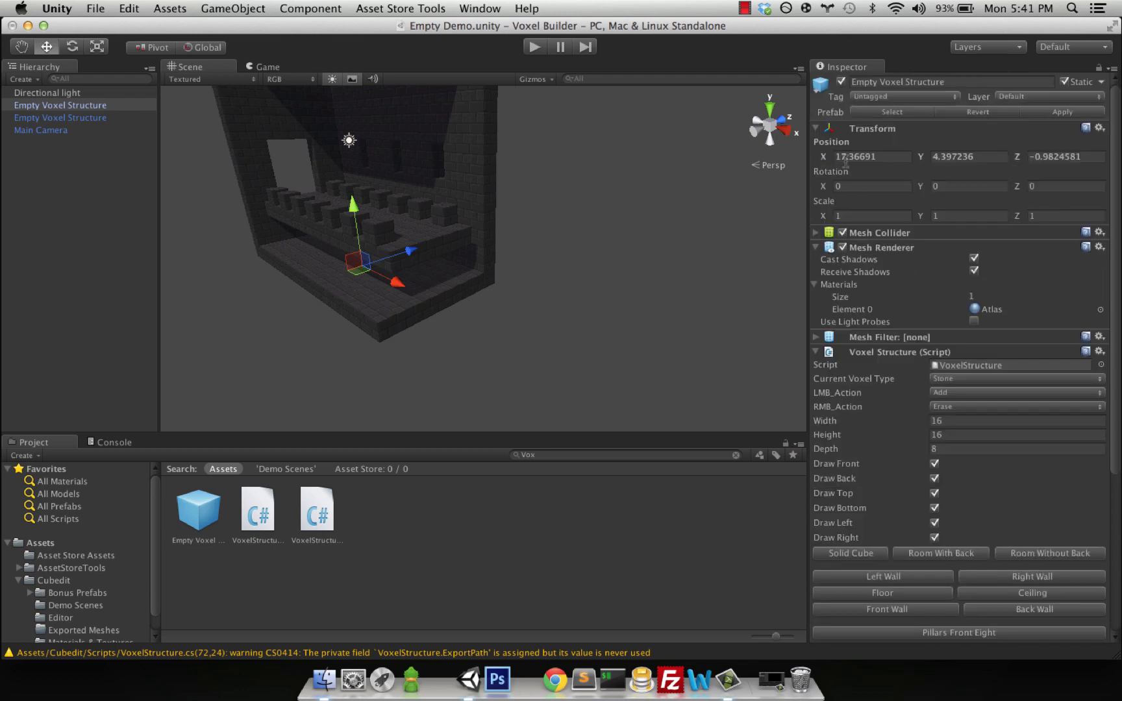
pyautogui.click(880, 157)
pyautogui.write('16')
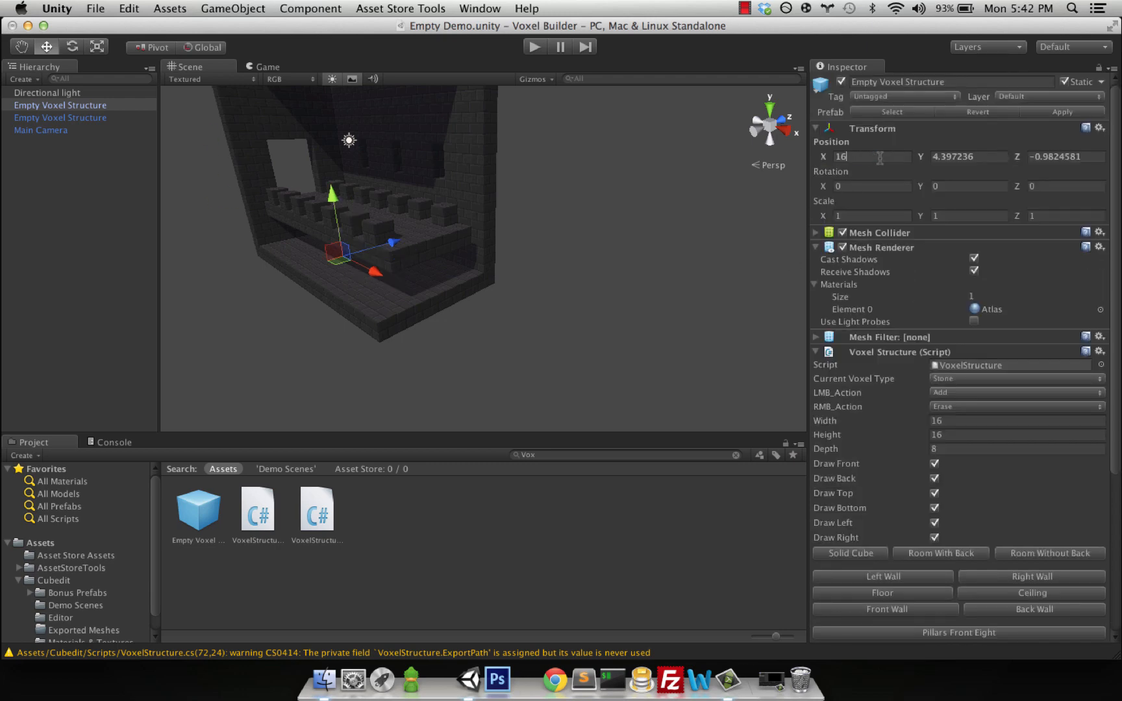
pyautogui.press('Tab')
pyautogui.write('0')
pyautogui.press('Tab')
pyautogui.write('0')
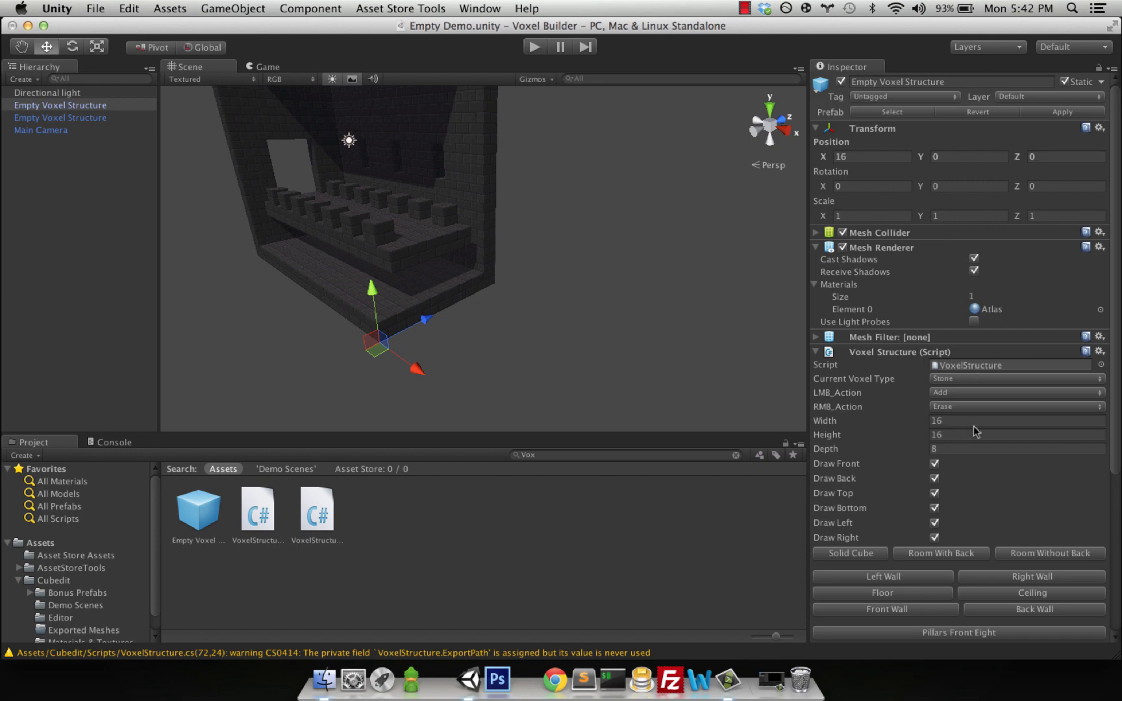
# - Set the second voxel structure's height to 32
pyautogui.click(977, 431)
pyautogui.write('32')
pyautogui.press('Return')
pyautogui.scroll(-2, 939, 481)
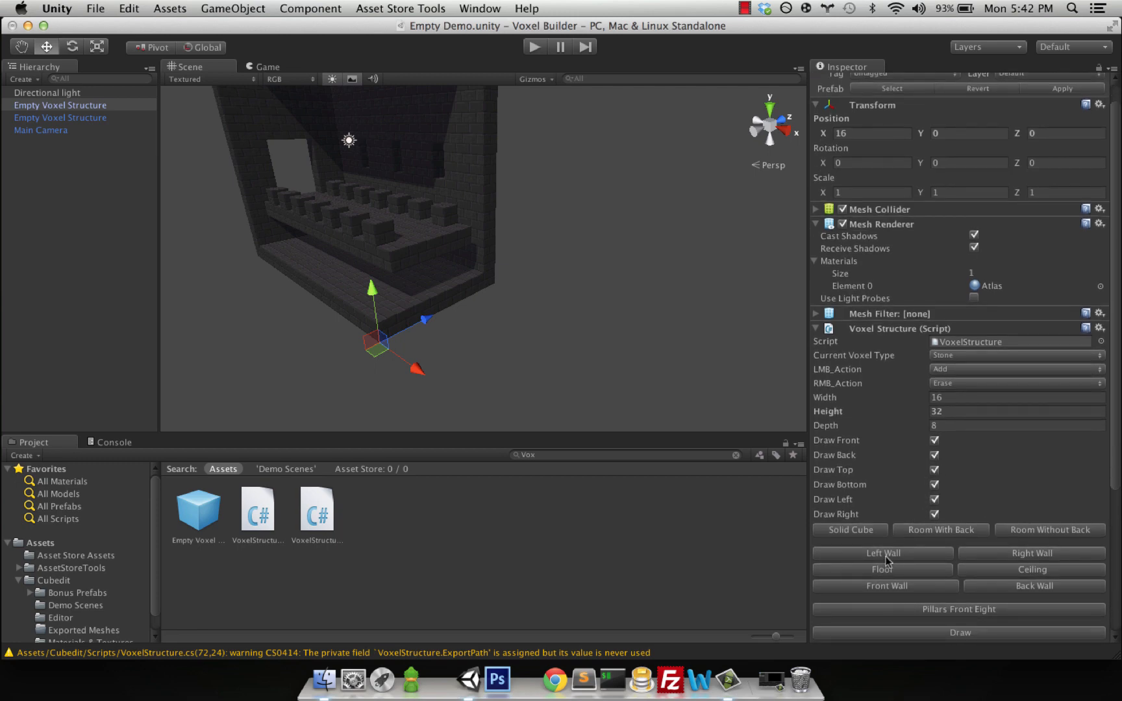
# - Generate the left wall, floor, back wall and right wall of the second voxel structure
pyautogui.click(887, 555)
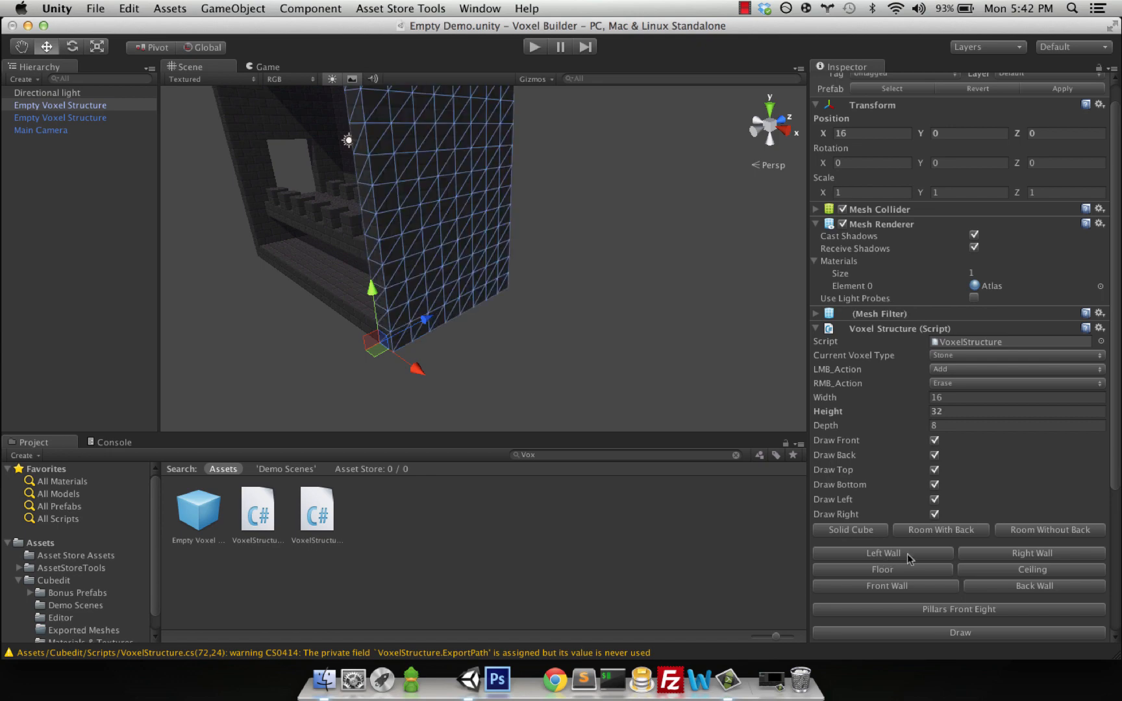
pyautogui.click(922, 572)
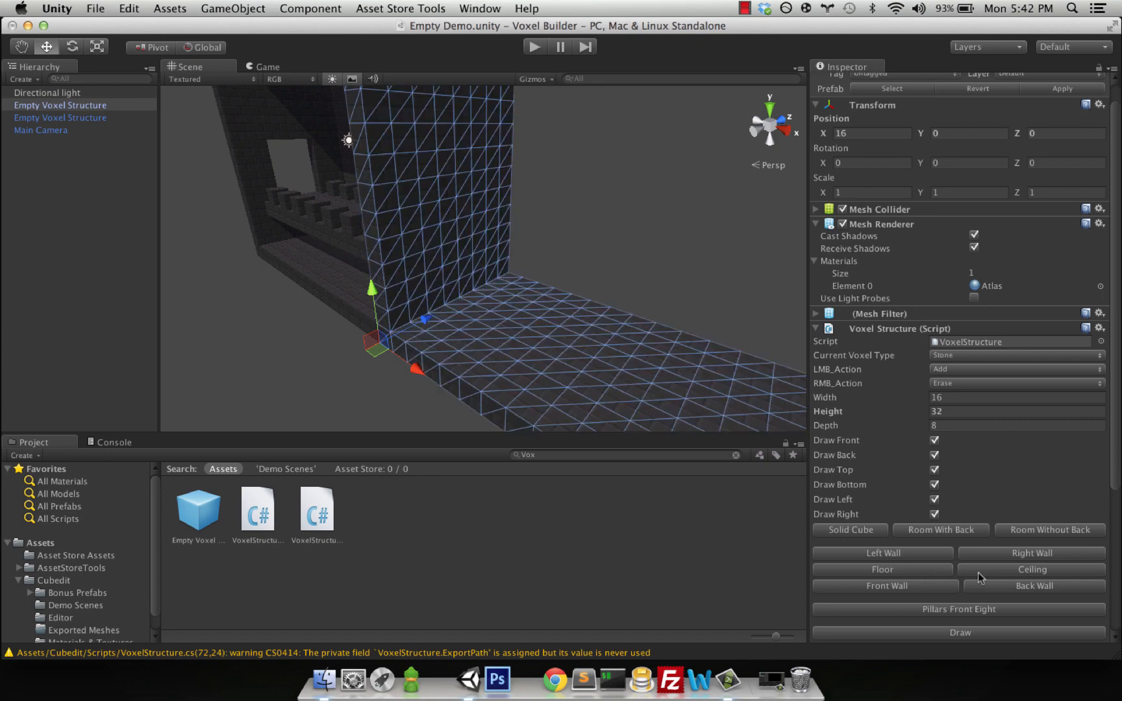
pyautogui.click(1014, 588)
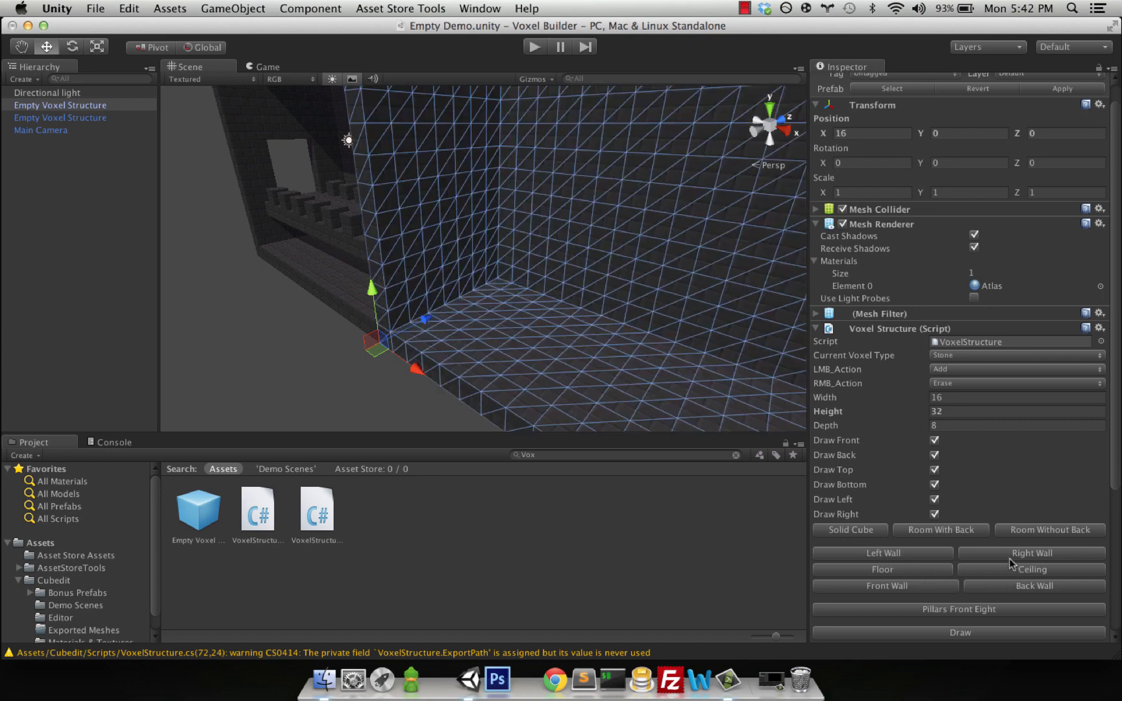
pyautogui.click(1011, 556)
# - Erase a doorway opening through the tall structure's left wall, facing the first room's platform
pyautogui.scroll(-3, 480, 369)
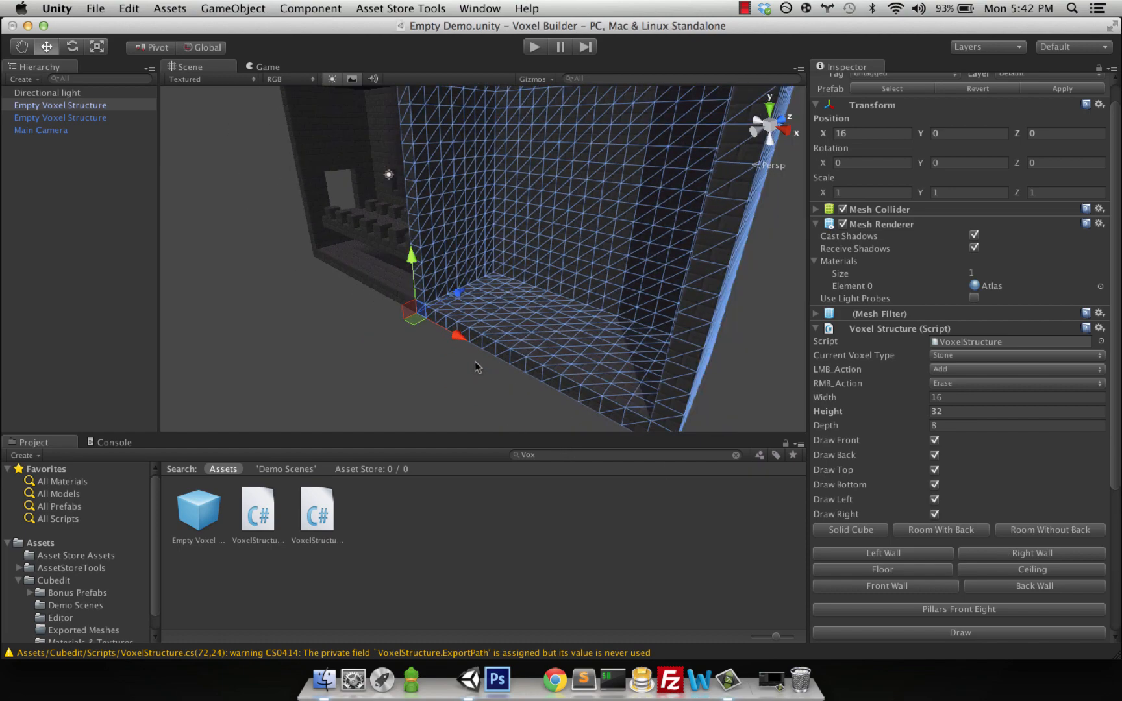
pyautogui.scroll(-3, 476, 364)
pyautogui.keyDown('alt'); pyautogui.moveTo(426, 351); pyautogui.dragTo(458, 356); pyautogui.keyUp('alt')
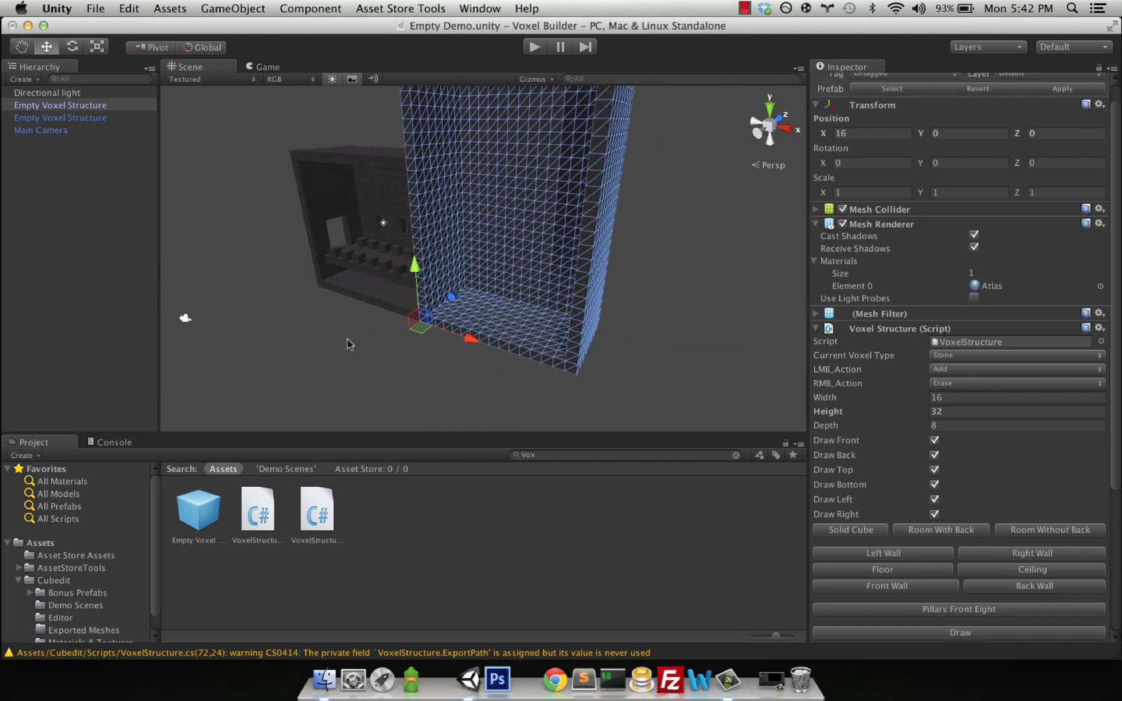
pyautogui.scroll(3, 348, 340)
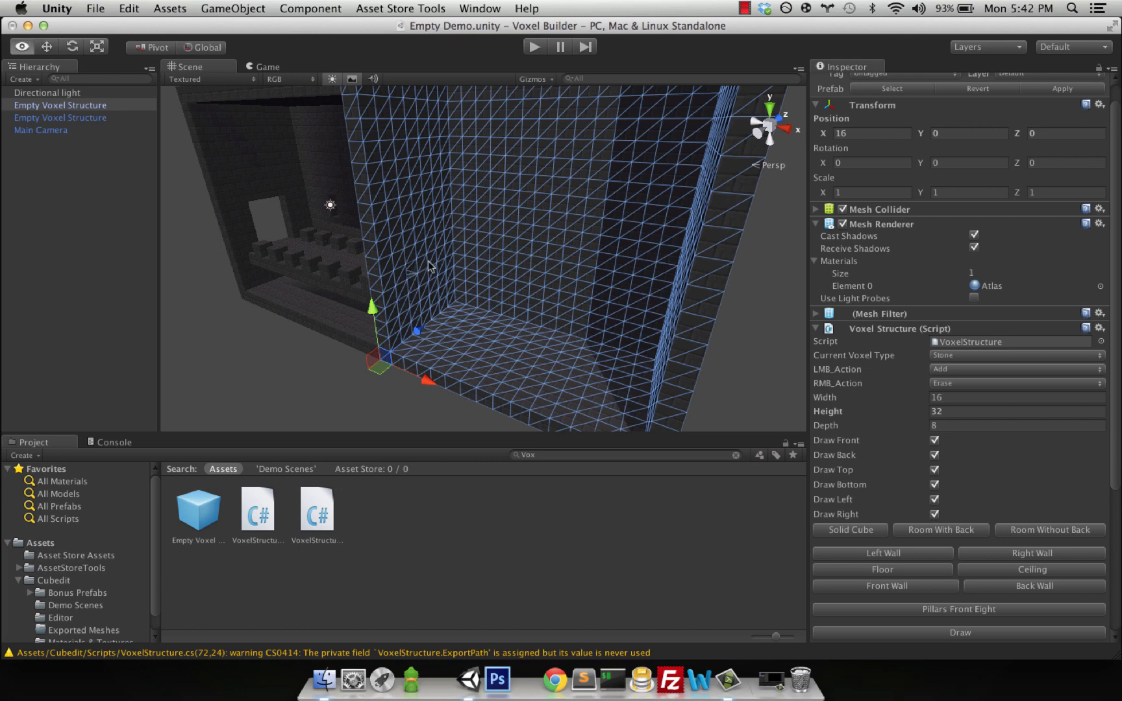
pyautogui.keyDown('alt'); pyautogui.moveTo(421, 253); pyautogui.dragTo(401, 246); pyautogui.keyUp('alt')
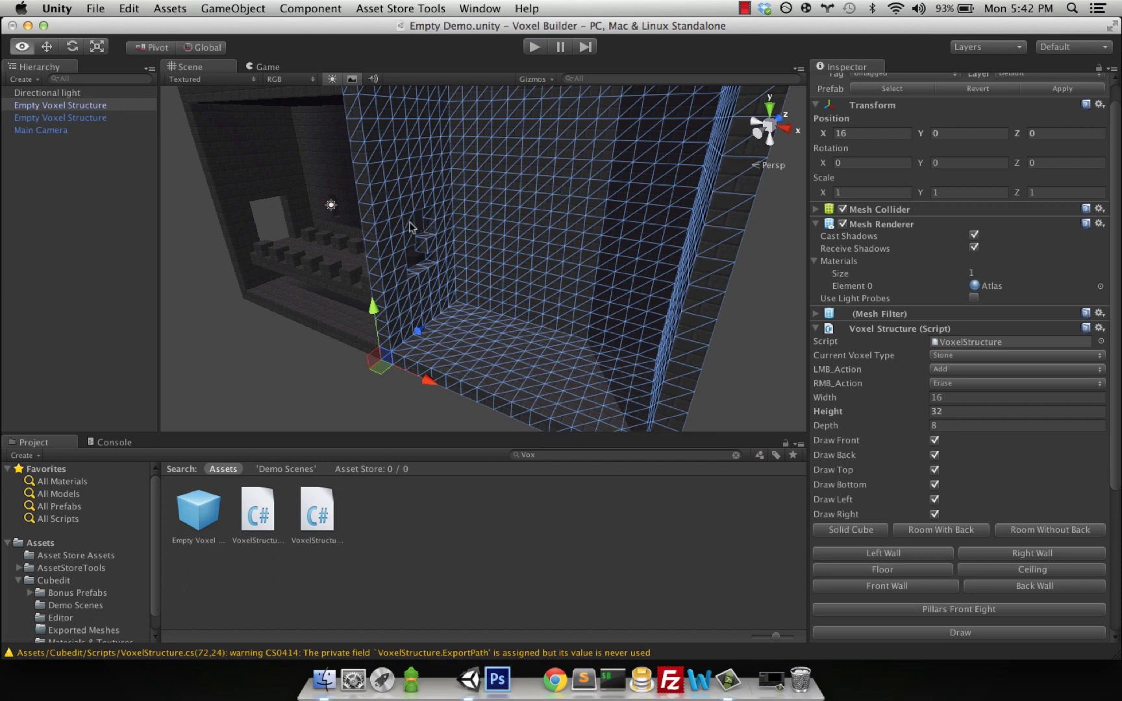
pyautogui.click(415, 224)
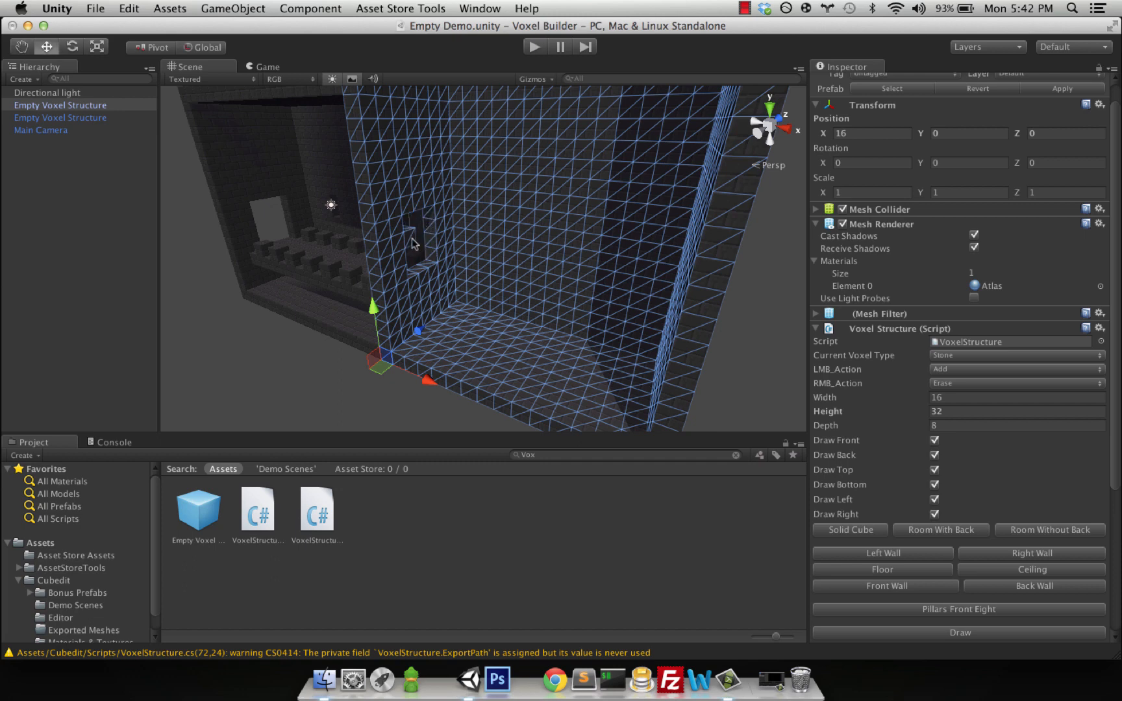
pyautogui.rightClick(411, 238)
# - Keep the voxel type as Stone and set the structure's LMB_Action to MaxPull
pyautogui.moveTo(322, 383); pyautogui.dragTo(396, 363, button='middle')
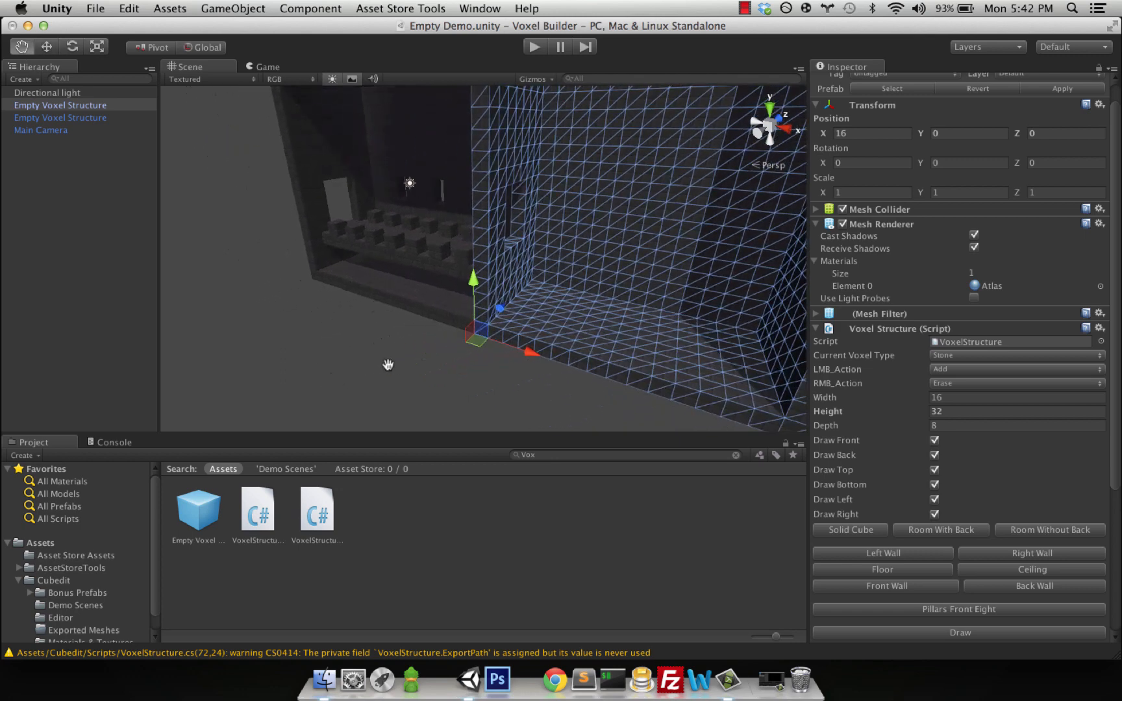
pyautogui.click(986, 357)
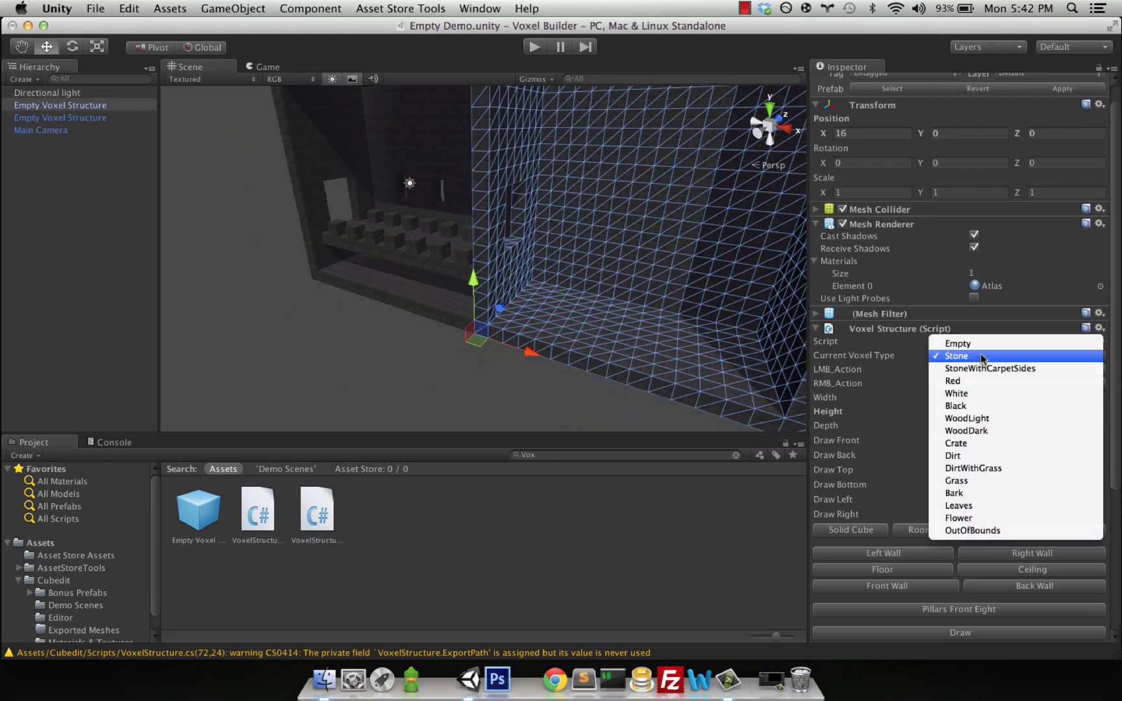
pyautogui.click(846, 358)
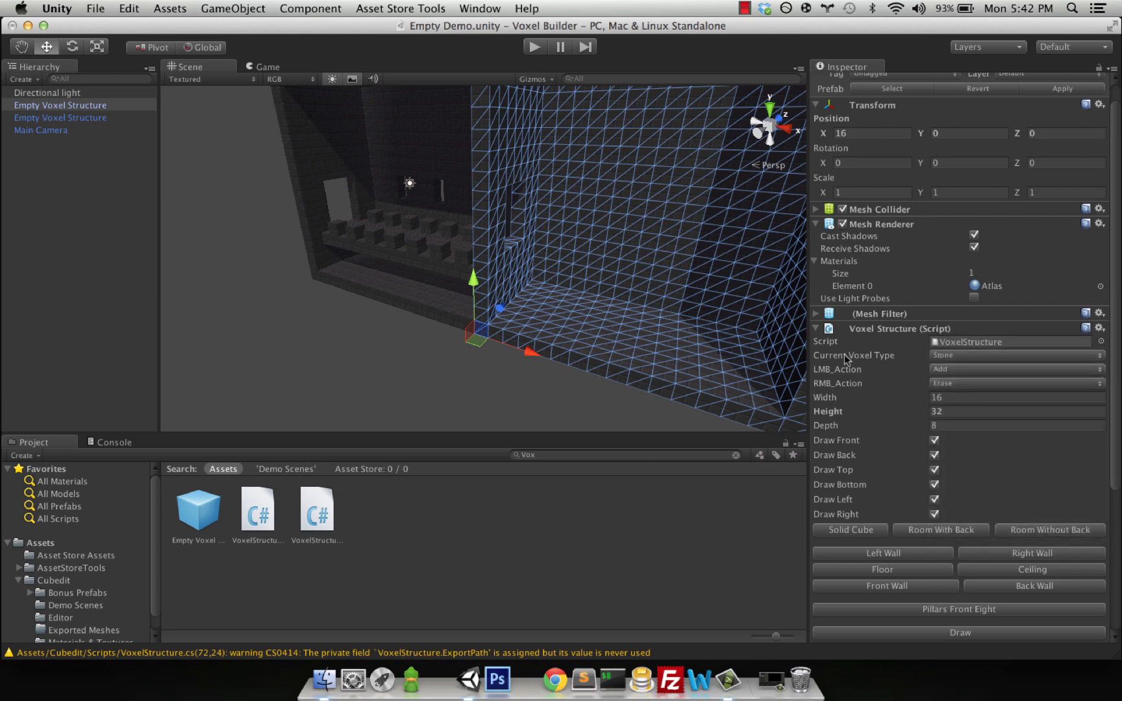
pyautogui.click(965, 372)
pyautogui.click(967, 408)
# - Pull full-depth rows of stone voxels out along the left wall to build stairs below the doorway
pyautogui.moveTo(537, 280); pyautogui.dragTo(539, 269)
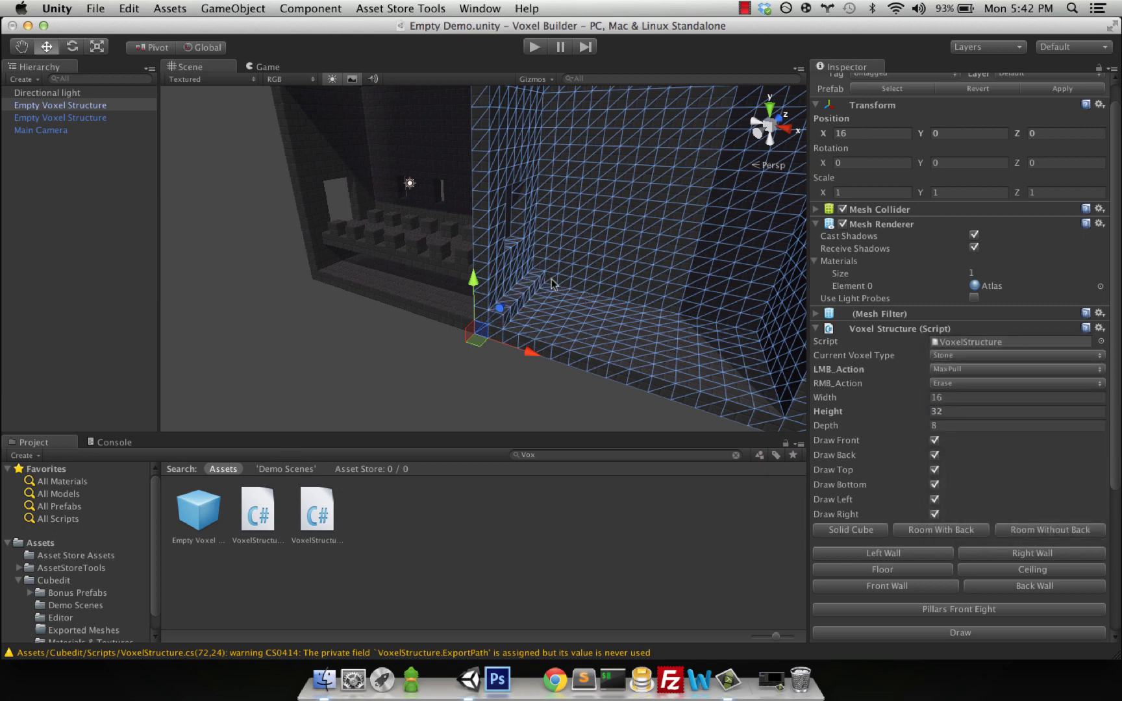
pyautogui.click(551, 284)
pyautogui.click(541, 260)
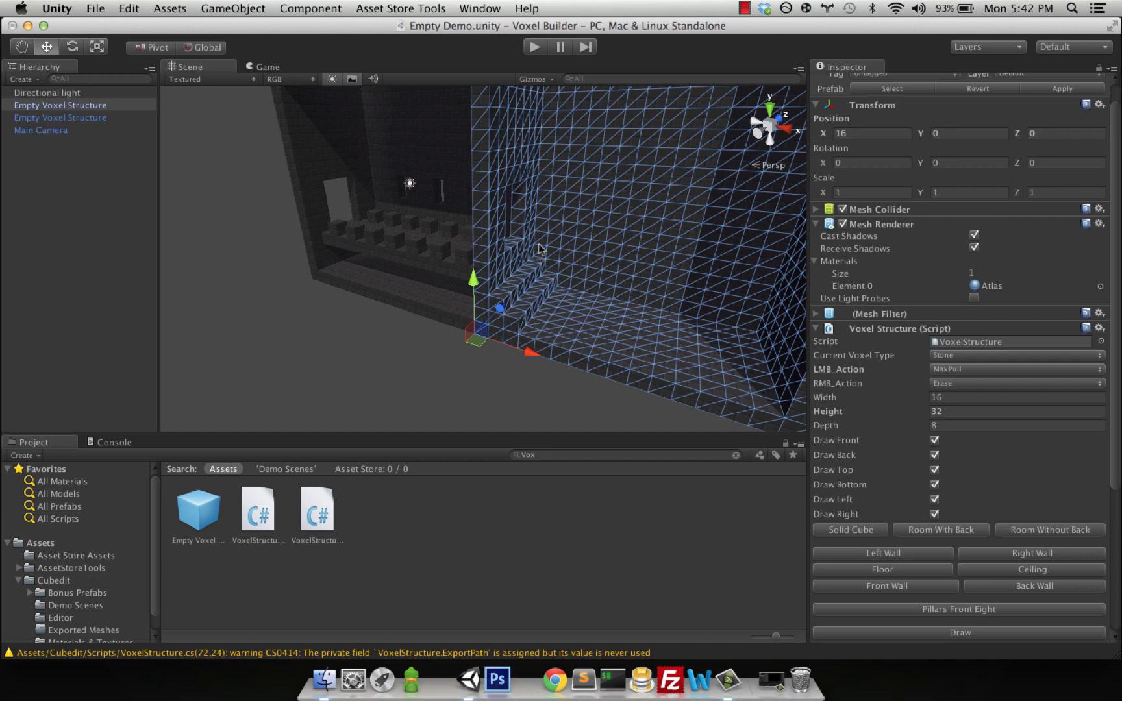
pyautogui.click(541, 246)
pyautogui.click(553, 269)
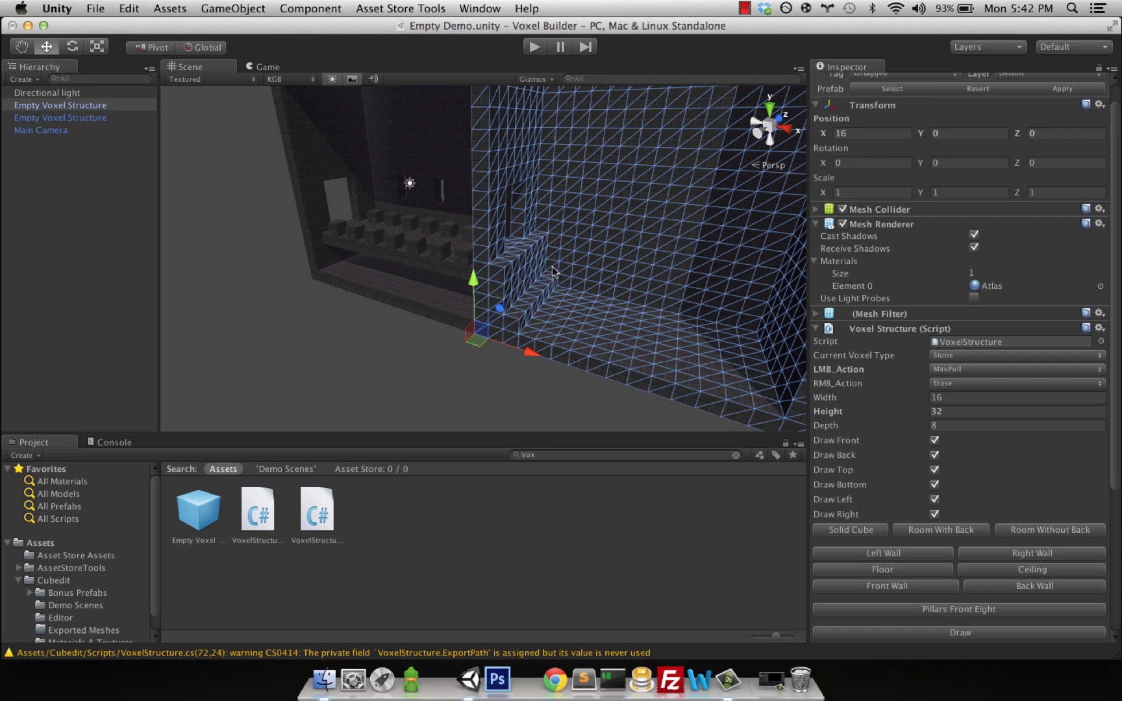
pyautogui.click(553, 269)
# - Erase the top row of the stairs below the doorway and pull out one more step near the floor
pyautogui.keyDown('alt'); pyautogui.moveTo(553, 269); pyautogui.dragTo(691, 383); pyautogui.keyUp('alt')
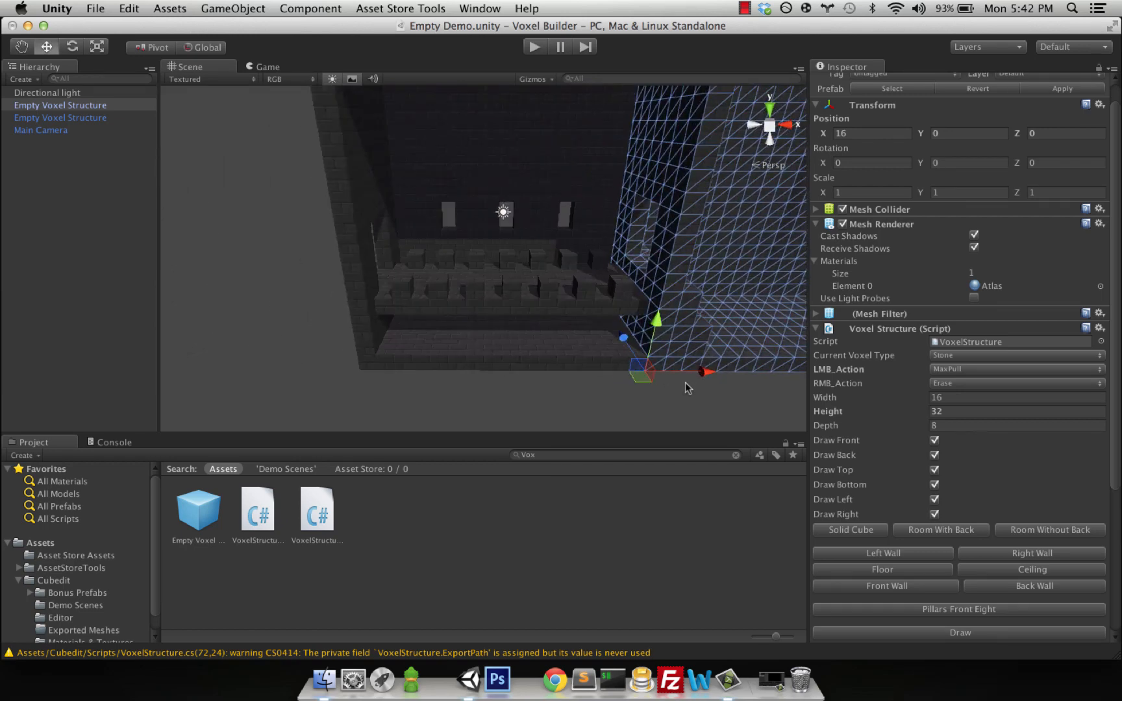
pyautogui.press('alt')
pyautogui.keyDown('alt'); pyautogui.moveTo(700, 416); pyautogui.dragTo(476, 226); pyautogui.keyUp('alt')
pyautogui.press('alt')
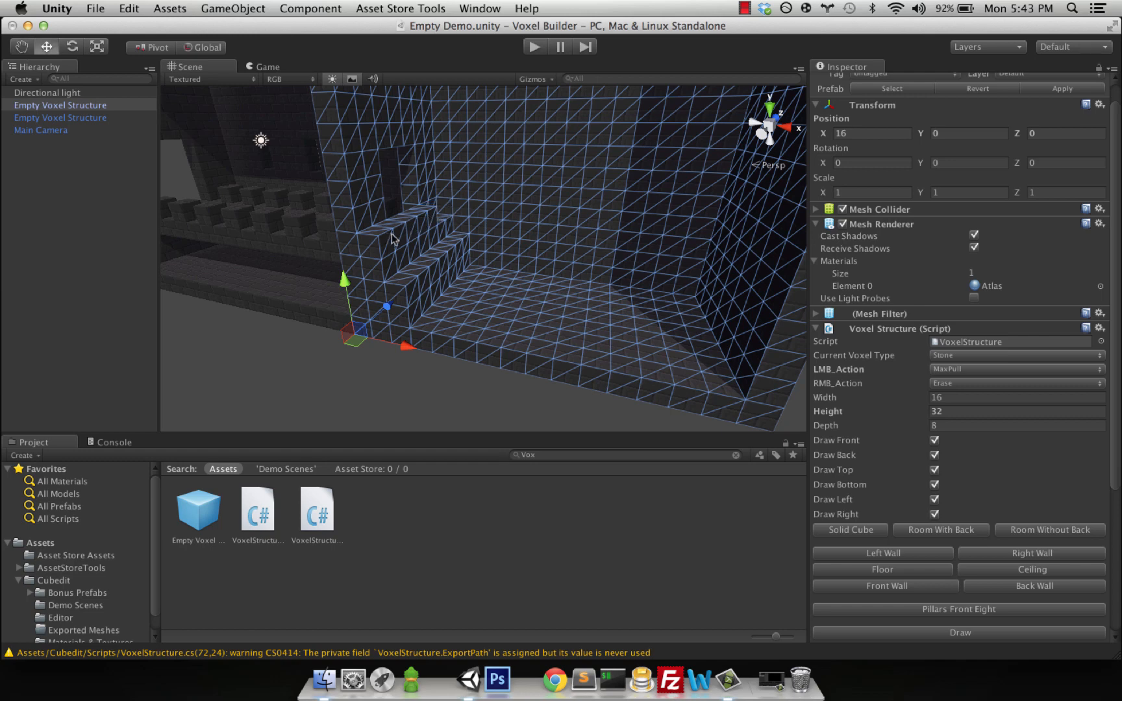
pyautogui.press('alt')
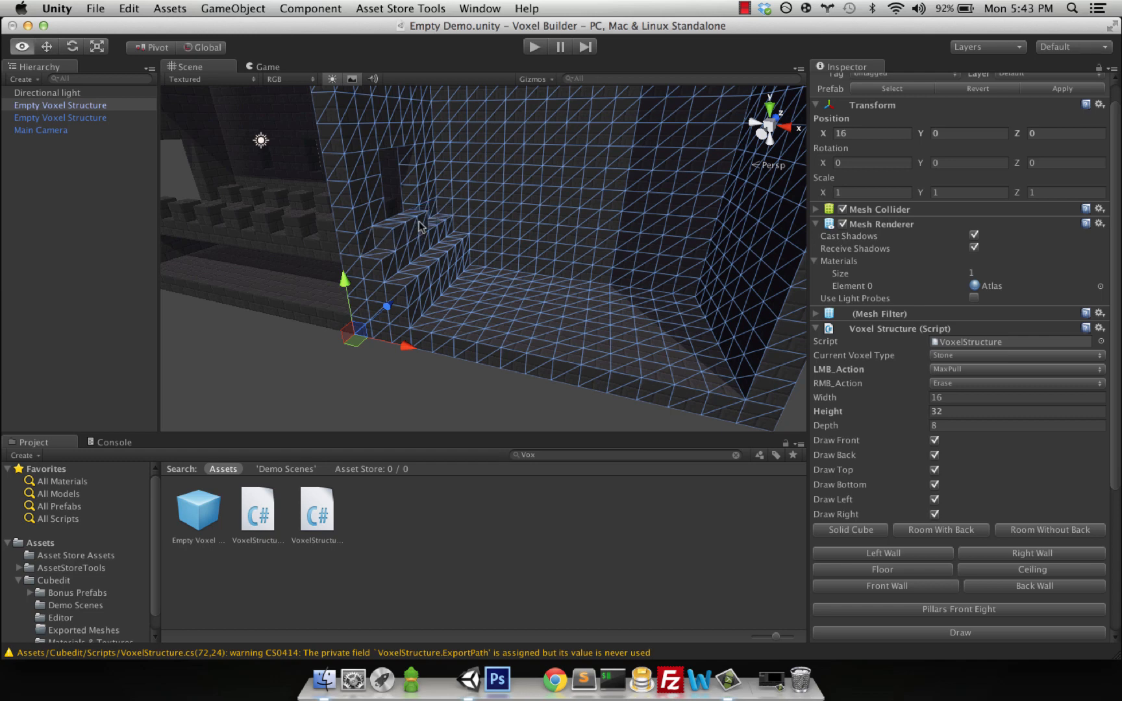
pyautogui.keyDown('alt'); pyautogui.click(420, 246); pyautogui.keyUp('alt')
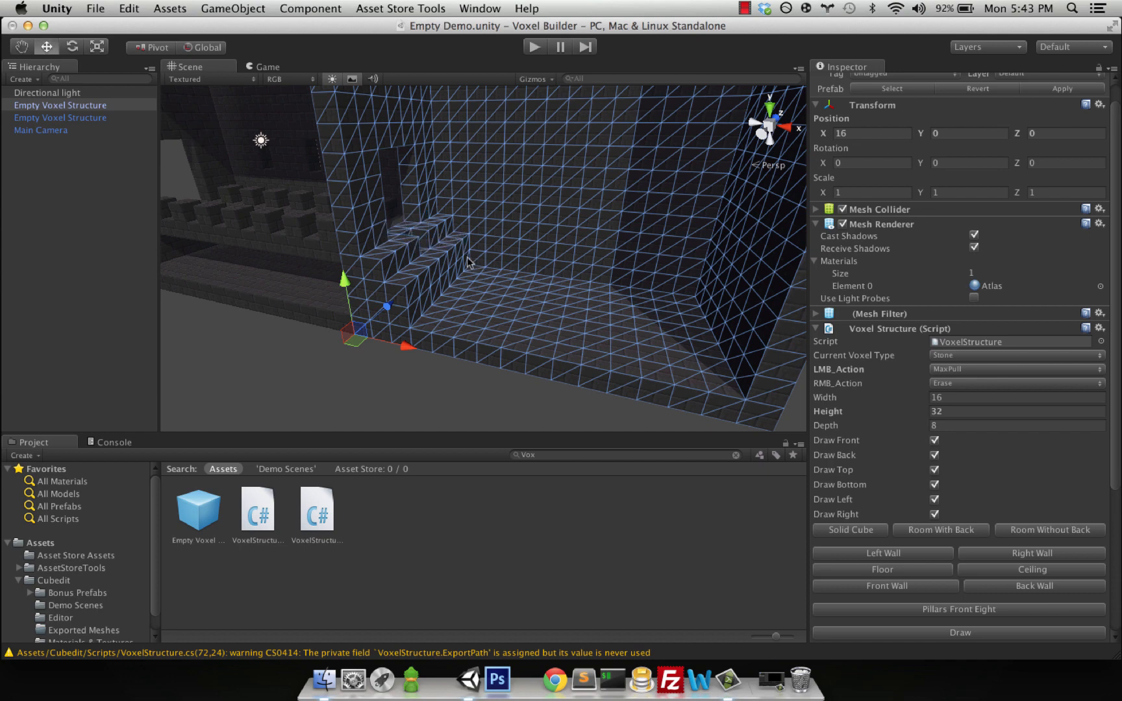
pyautogui.click(420, 238)
pyautogui.click(428, 245)
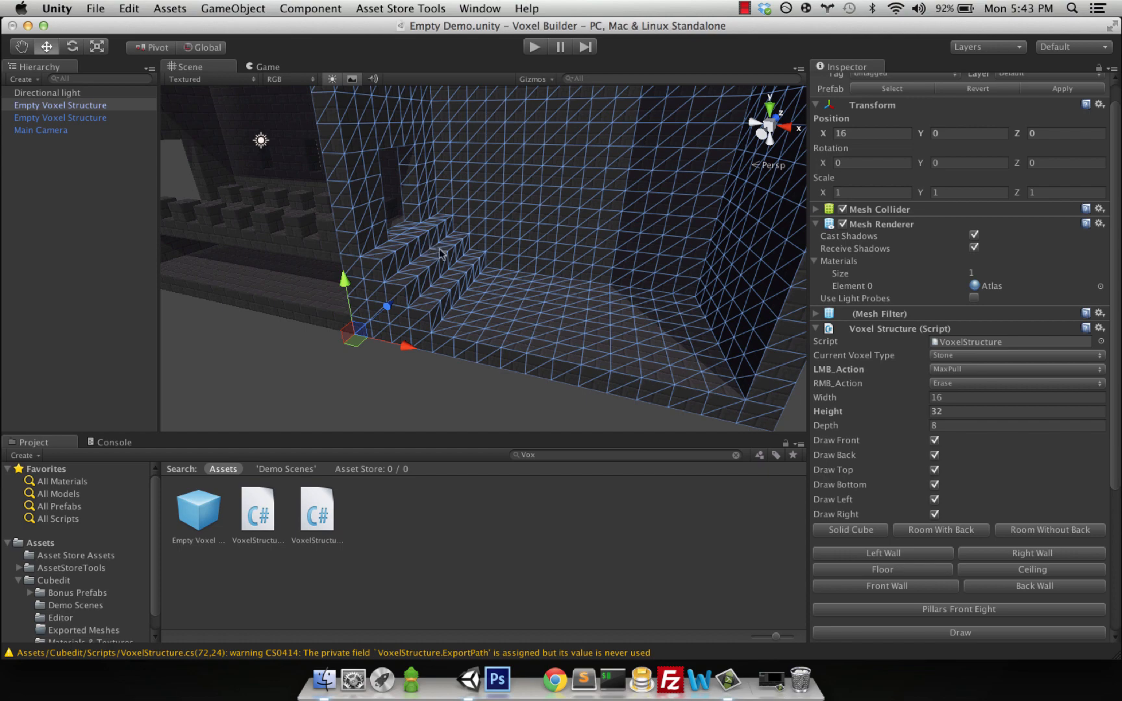
# - Pull a low platform several voxels wide out of the back wall beside the stairs and trim its stair-side column
pyautogui.keyDown('alt'); pyautogui.moveTo(440, 253); pyautogui.dragTo(506, 281); pyautogui.keyUp('alt')
pyautogui.keyDown('alt'); pyautogui.moveTo(305, 409); pyautogui.dragTo(526, 355); pyautogui.keyUp('alt')
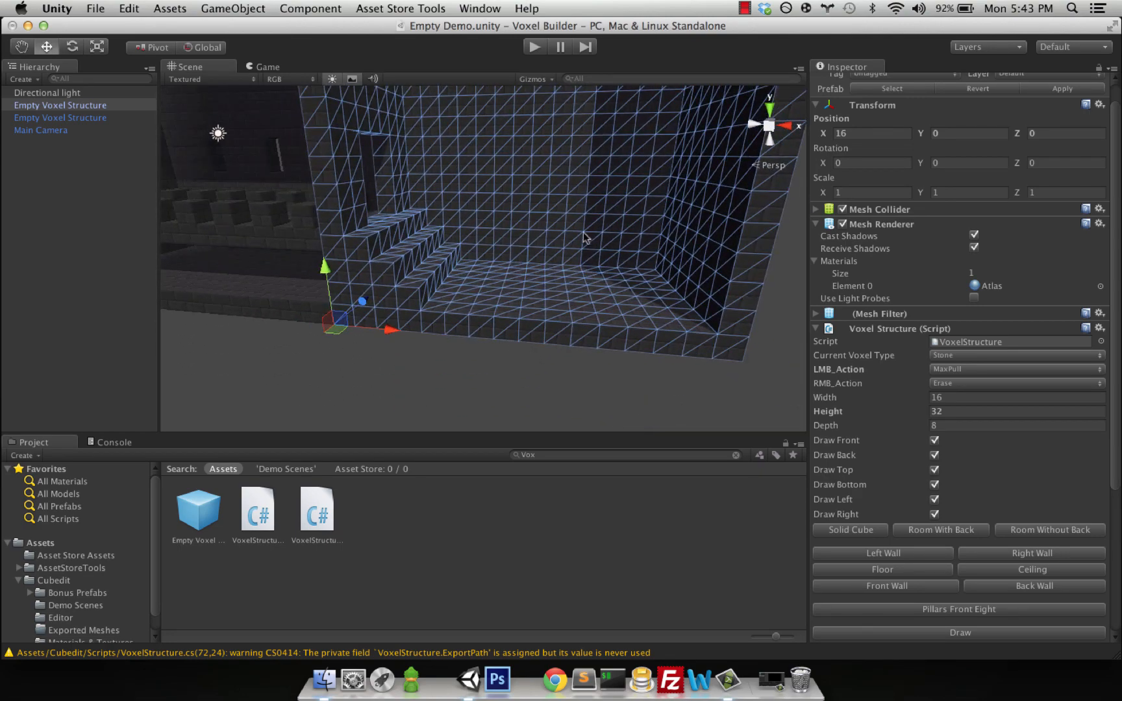
pyautogui.click(559, 206)
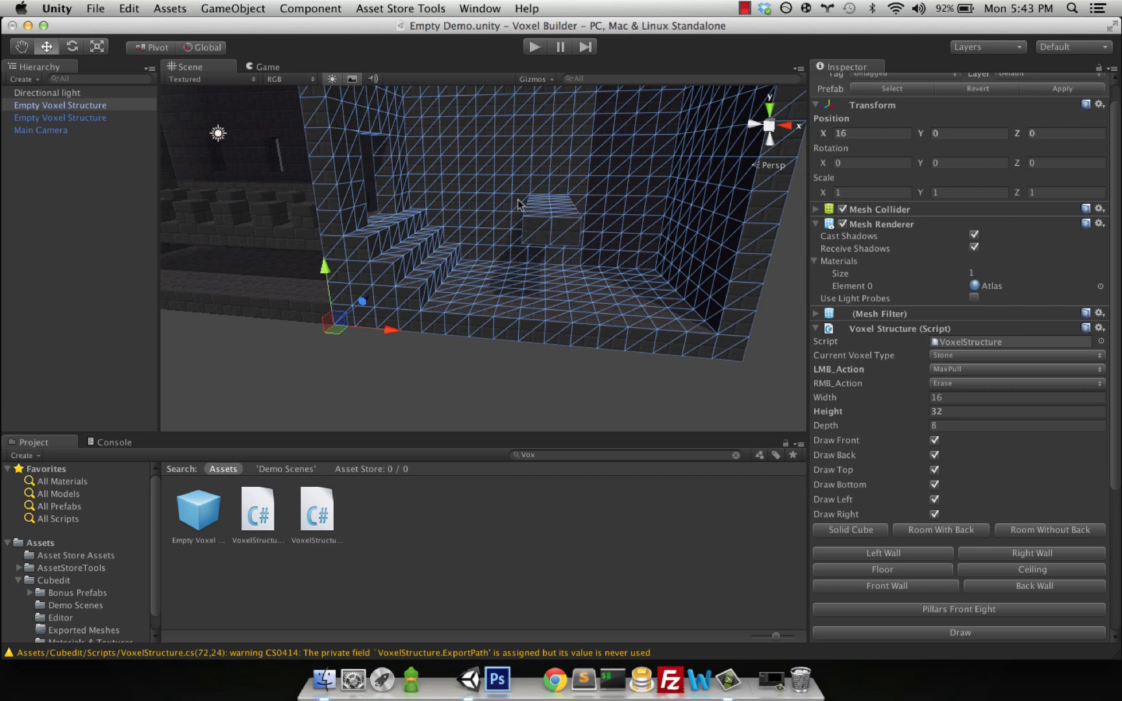
pyautogui.moveTo(597, 190); pyautogui.dragTo(596, 235, button='middle')
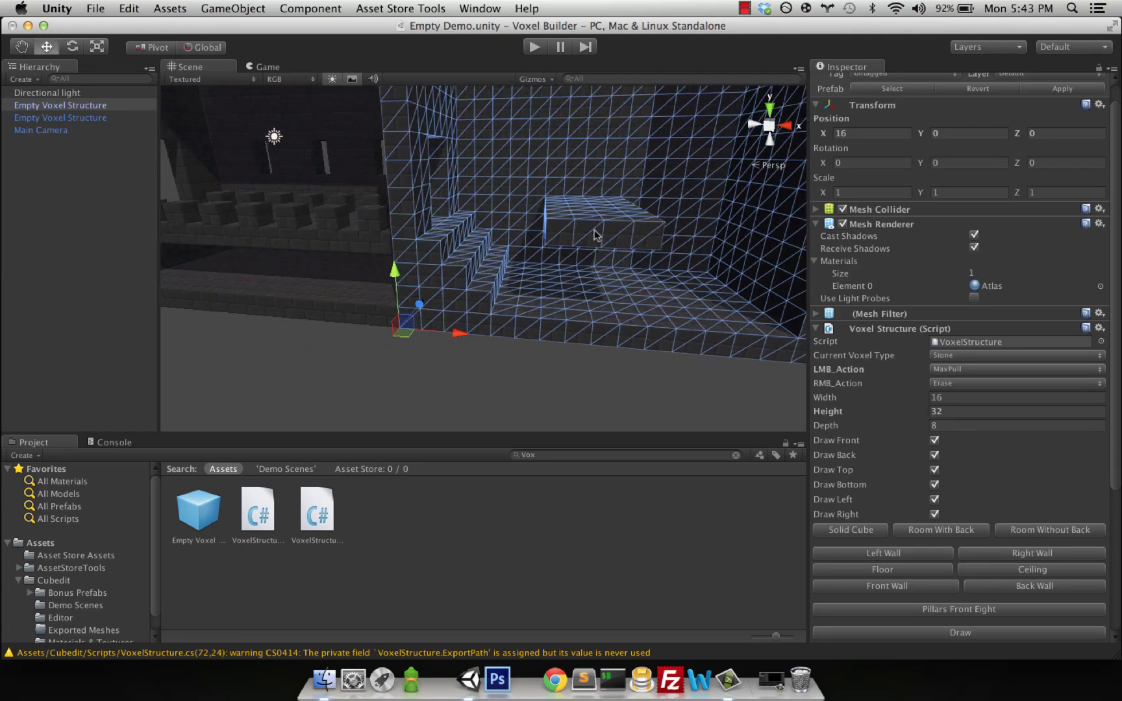
pyautogui.press('alt')
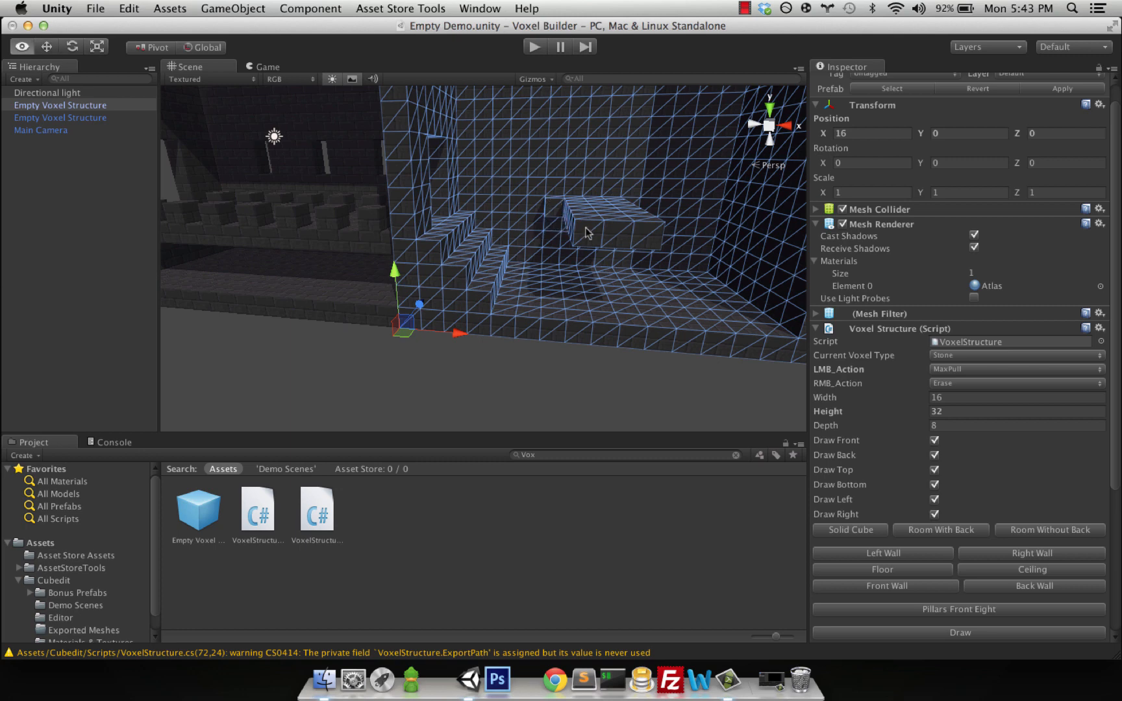
# - Pull two higher ledges out of the back wall, one against the right wall and one against the left wall above the doorway
pyautogui.press('f')
pyautogui.moveTo(511, 244)
pyautogui.keyDown('alt'); pyautogui.mouseDown()
pyautogui.moveTo(571, 184)
pyautogui.moveTo(523, 265)
pyautogui.mouseUp(); pyautogui.keyUp('alt')
pyautogui.moveTo(522, 264); pyautogui.dragTo(528, 215, button='middle')
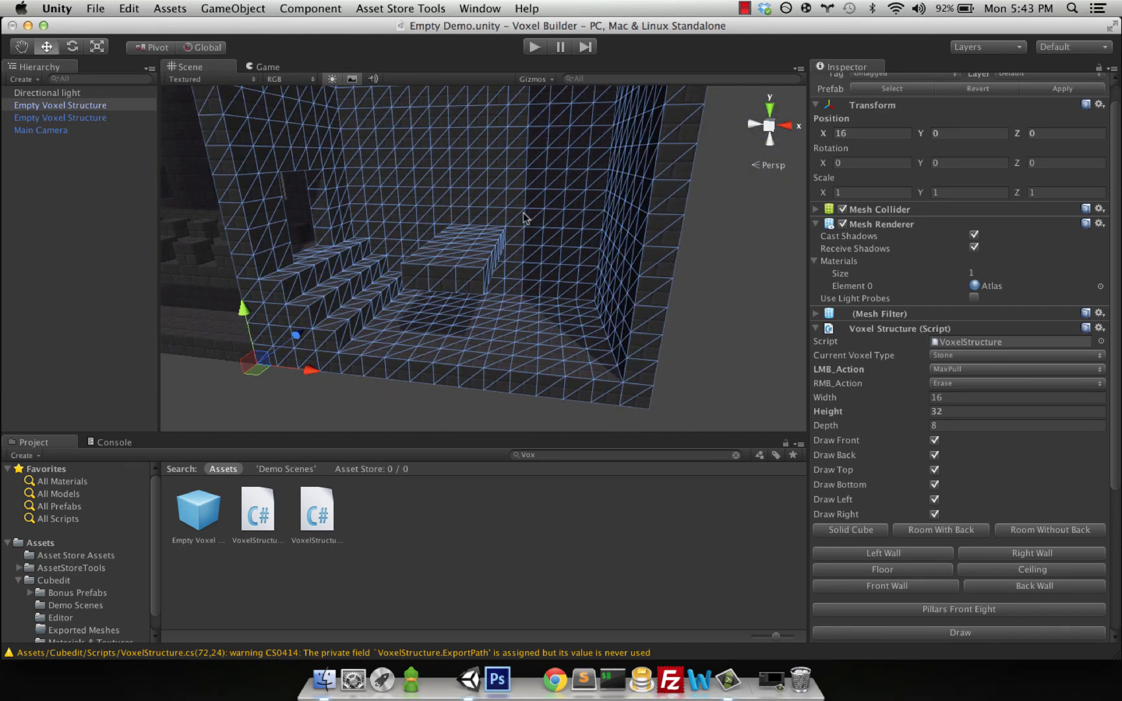
pyautogui.click(580, 165)
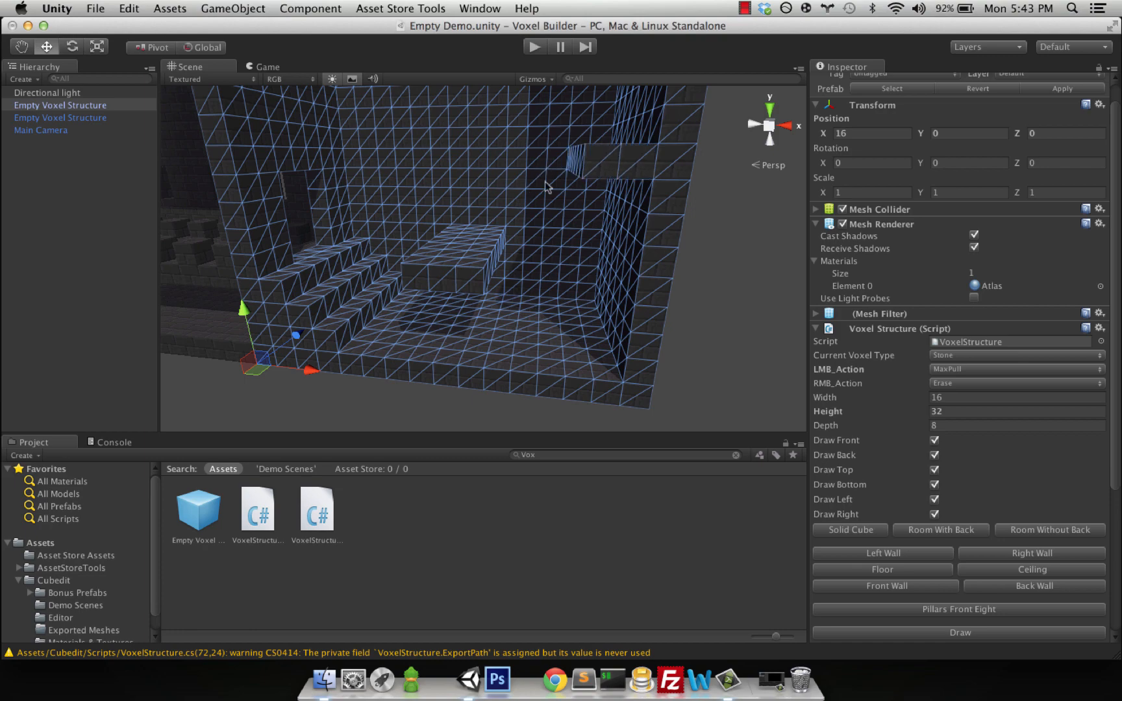
pyautogui.moveTo(572, 186); pyautogui.dragTo(608, 229, button='middle')
pyautogui.click(488, 227)
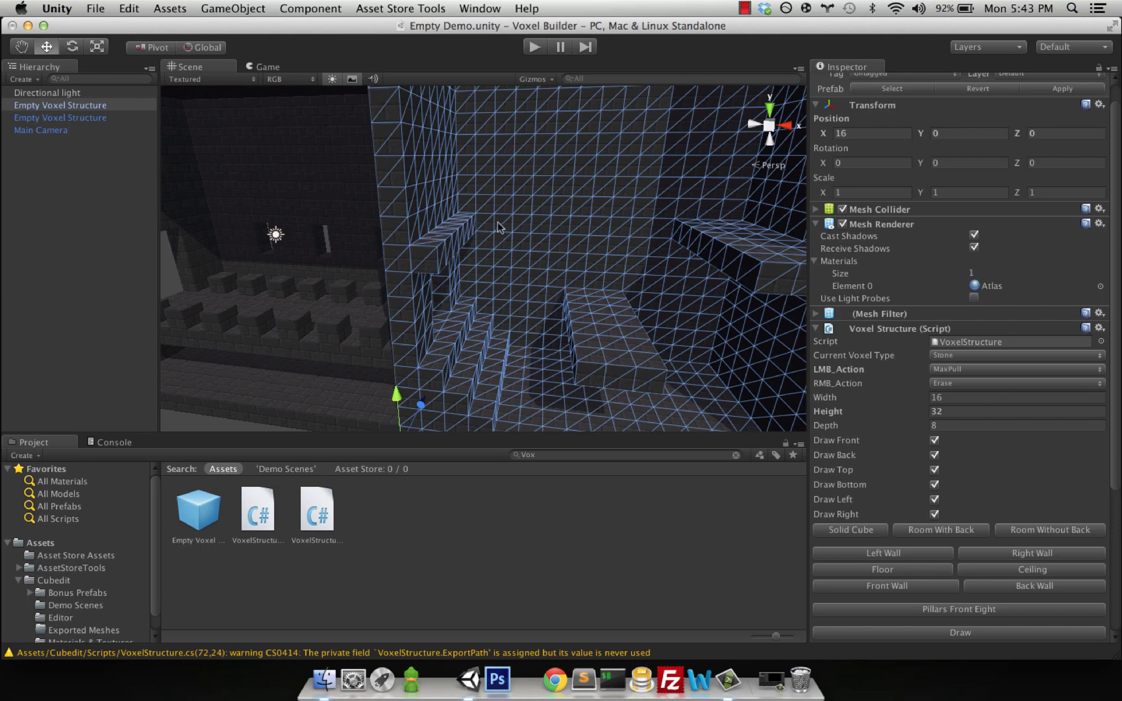
pyautogui.click(540, 228)
# - Pull a central platform out of the back wall, slightly above the two side ledges
pyautogui.moveTo(586, 216); pyautogui.dragTo(584, 175, button='middle')
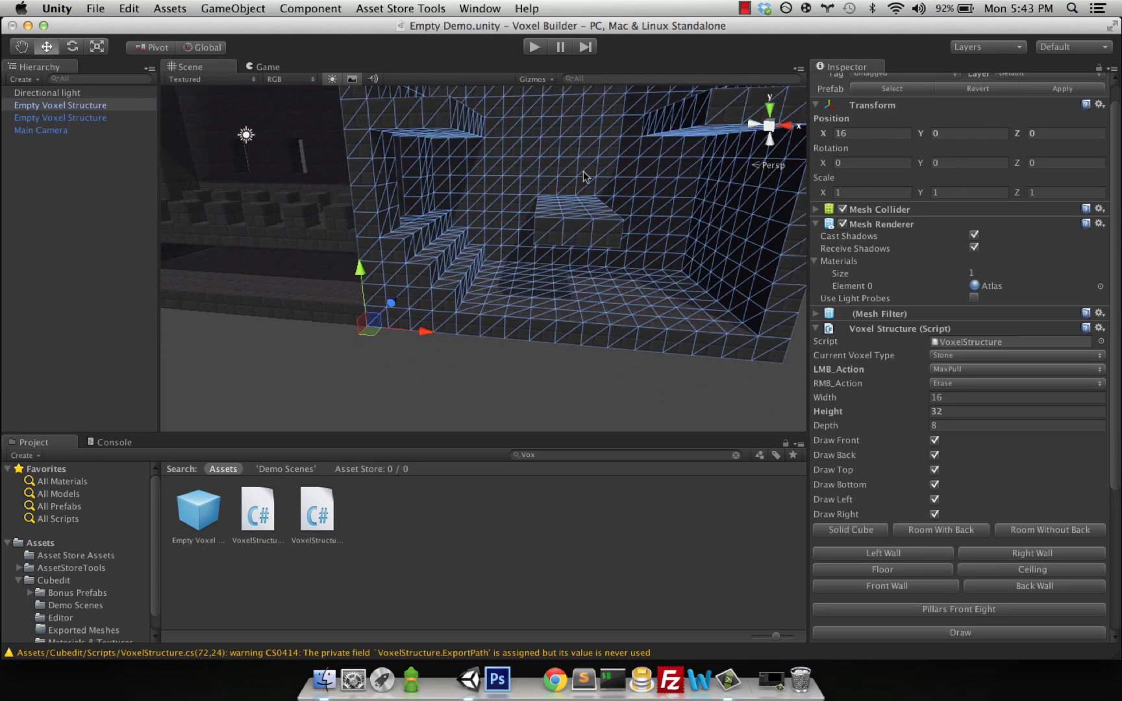
pyautogui.scroll(2, 566, 205)
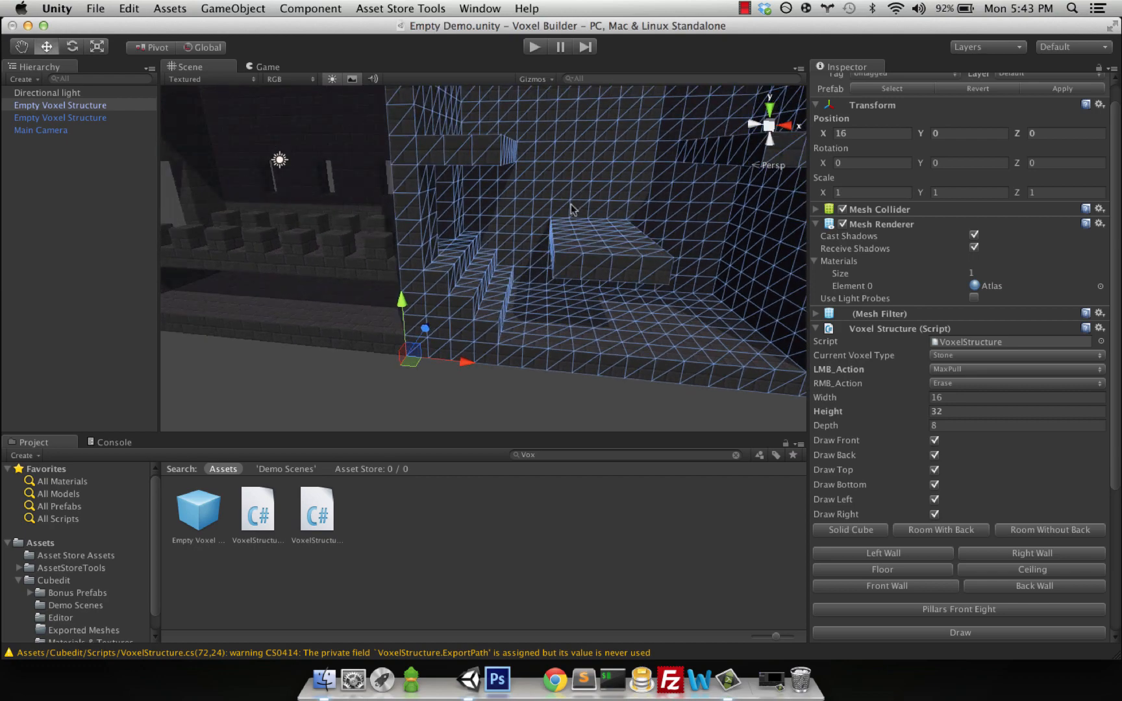
pyautogui.scroll(5, 586, 203)
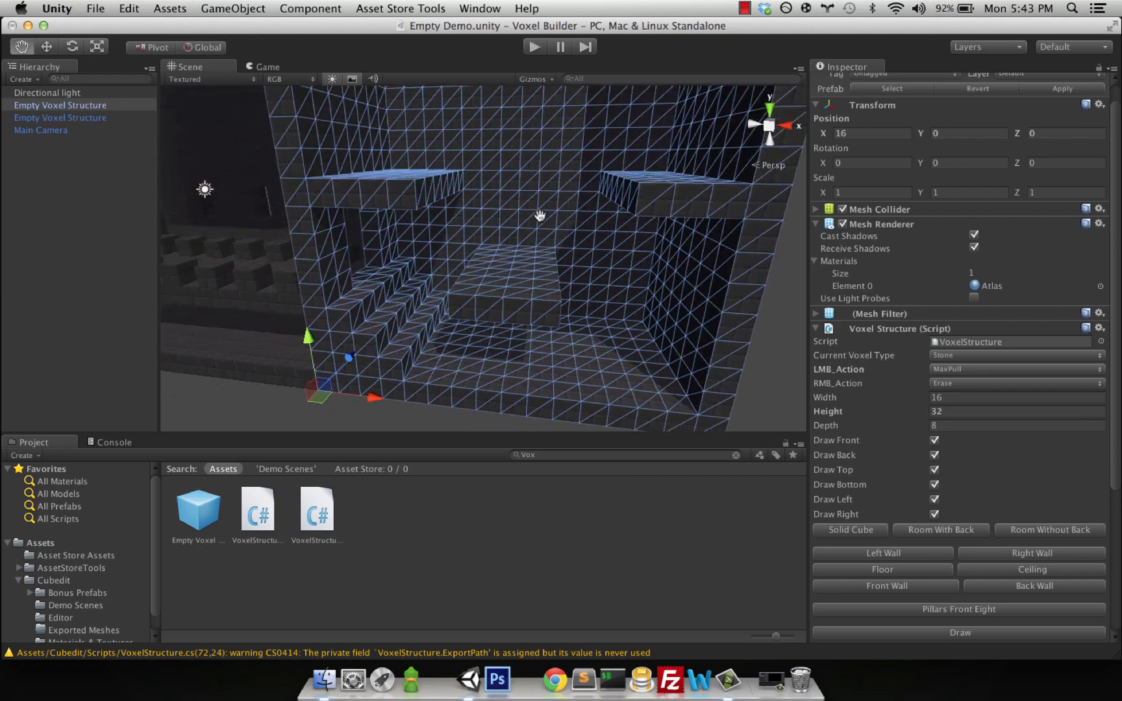
pyautogui.scroll(3, 539, 210)
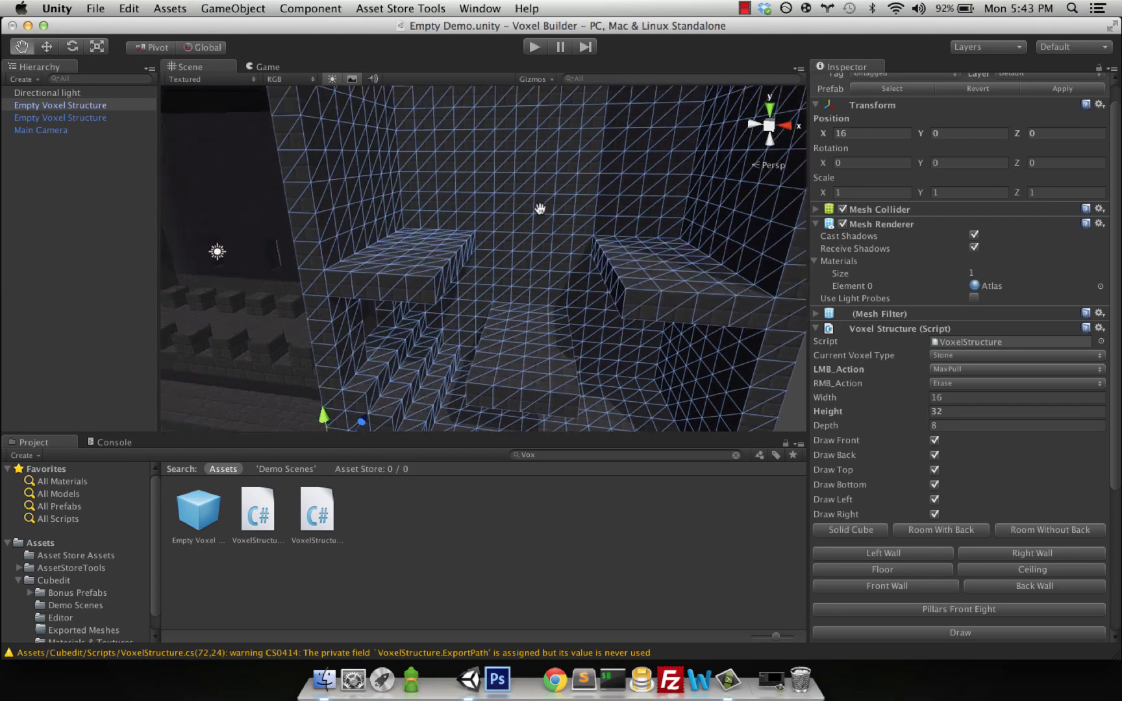
pyautogui.moveTo(543, 213); pyautogui.dragTo(567, 214, button='middle')
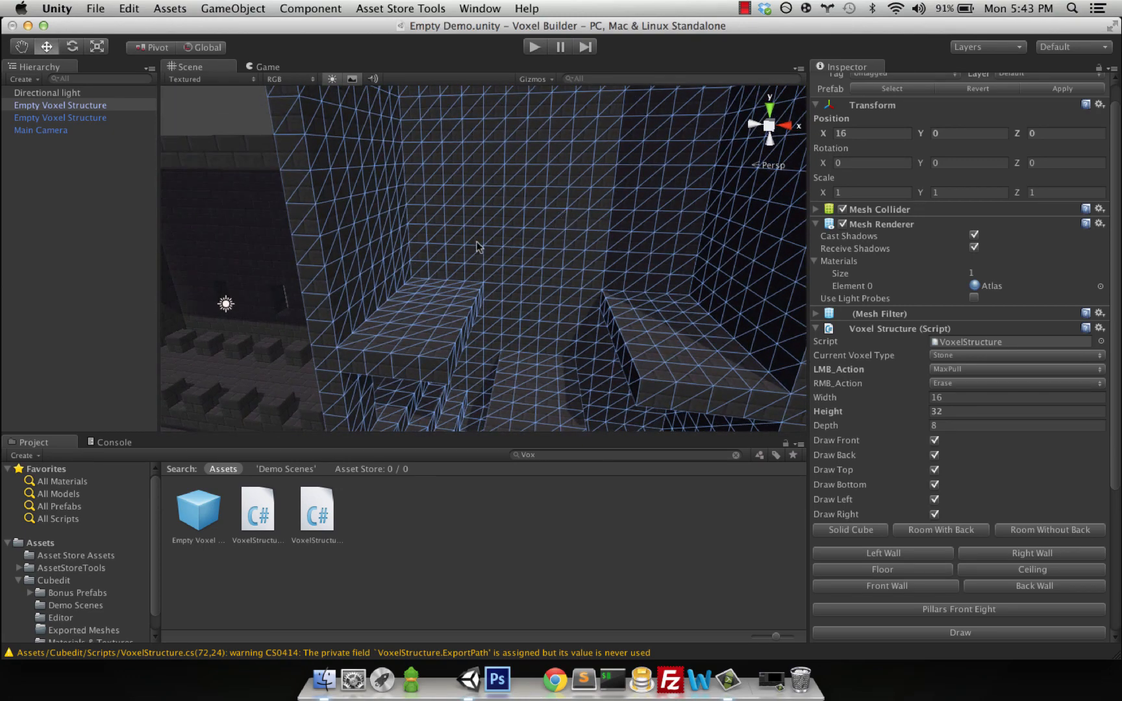
pyautogui.click(531, 221)
pyautogui.click(560, 223)
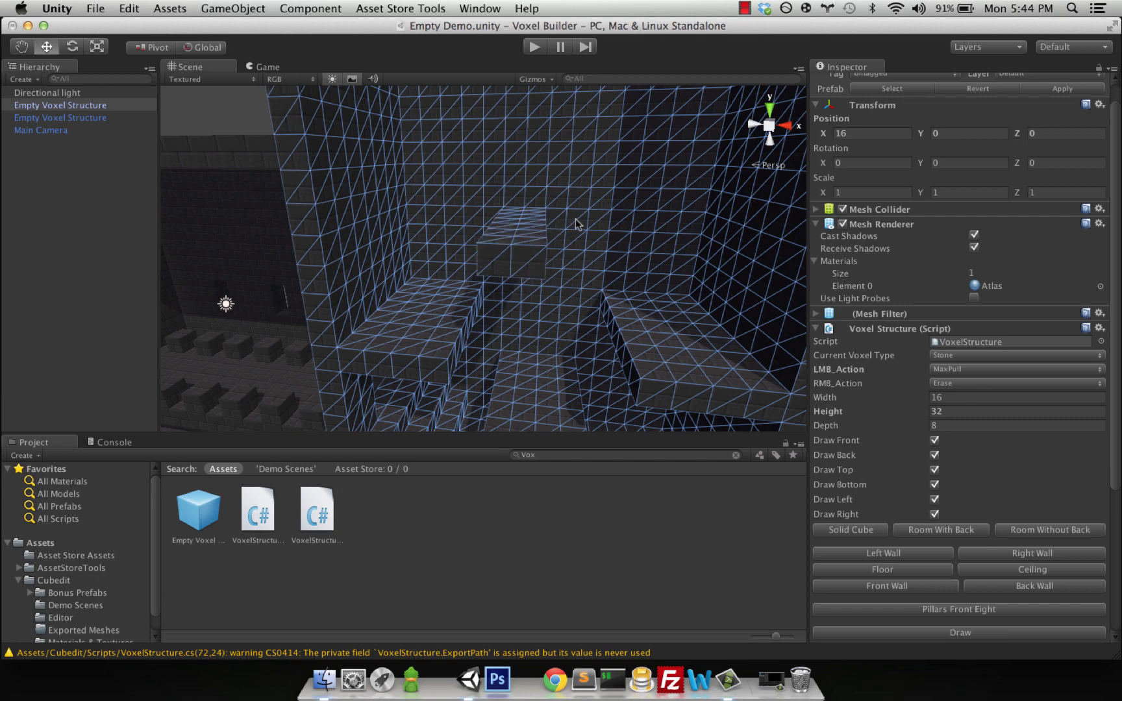
# - Pull another ledge out of the back wall against the left wall, higher than the central platform
pyautogui.press('Left')
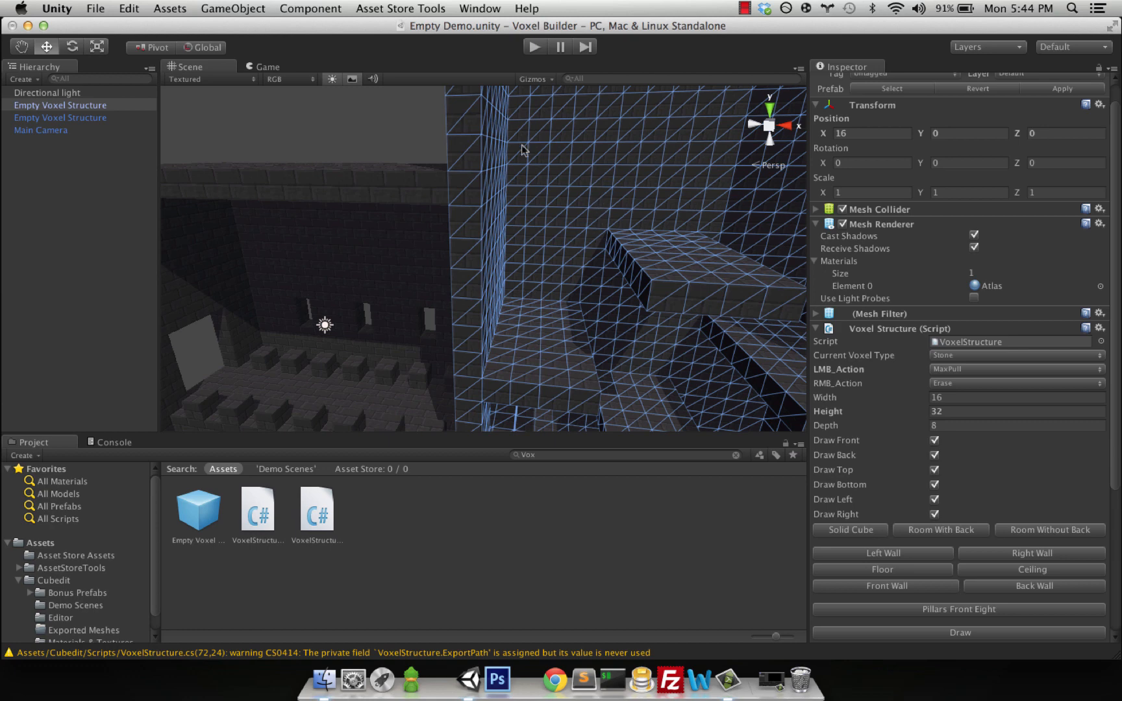
pyautogui.click(548, 159)
pyautogui.click(573, 159)
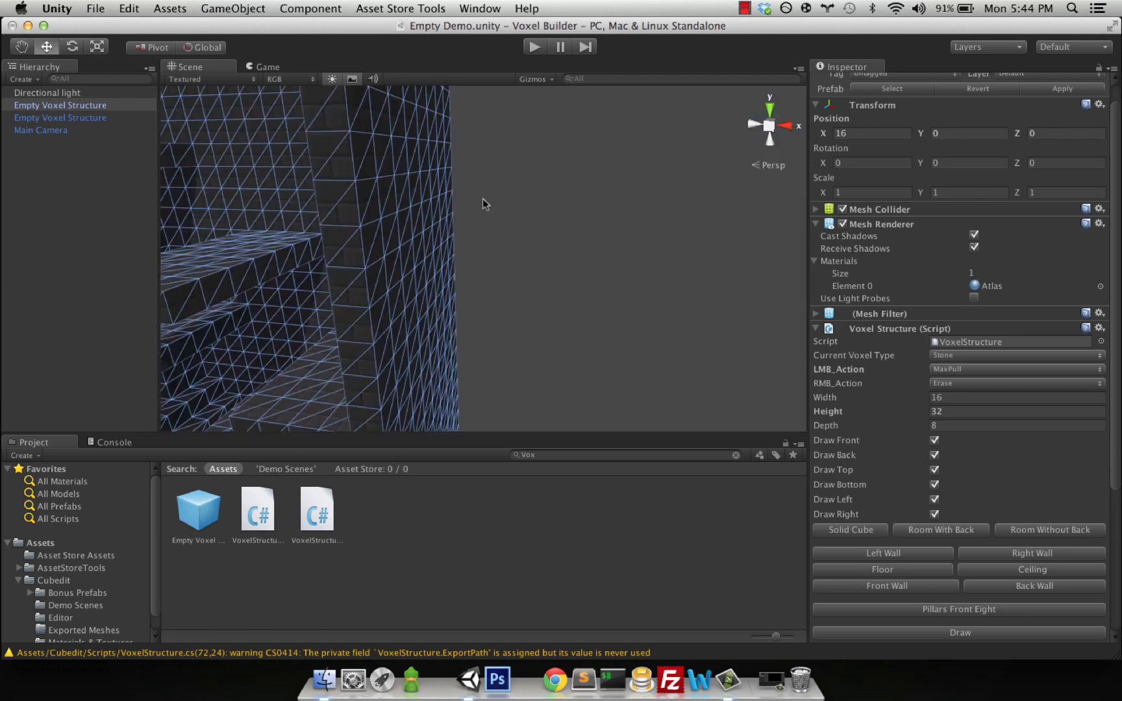
pyautogui.moveTo(327, 225); pyautogui.dragTo(398, 237, button='middle')
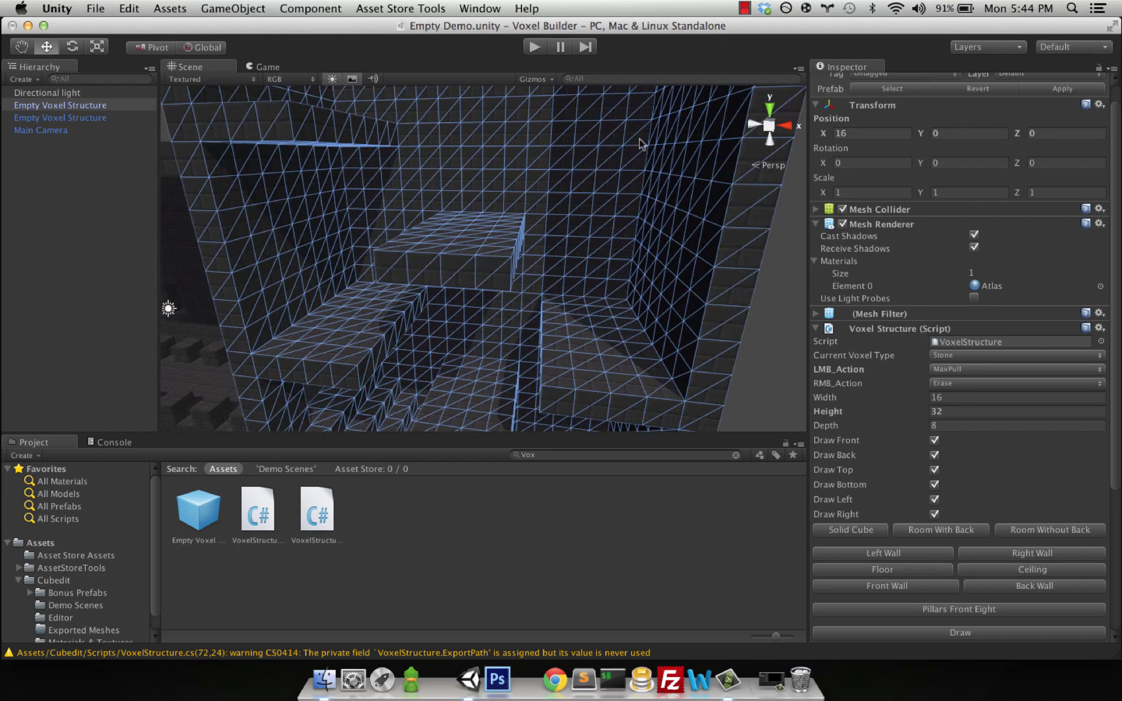
# - Pull a ledge out of the taller structure's back wall against the right wall, level with the upper left ledge
pyautogui.click(613, 142)
pyautogui.click(564, 141)
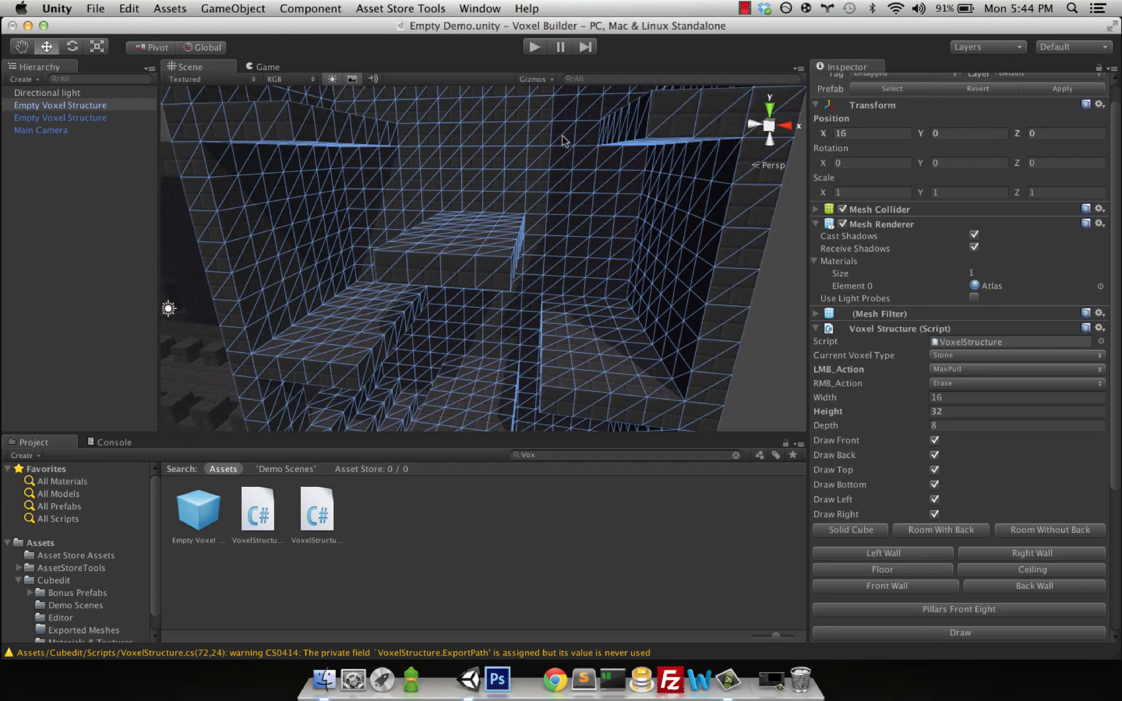
pyautogui.moveTo(511, 189); pyautogui.dragTo(501, 249, button='middle')
pyautogui.scroll(-10, 519, 266)
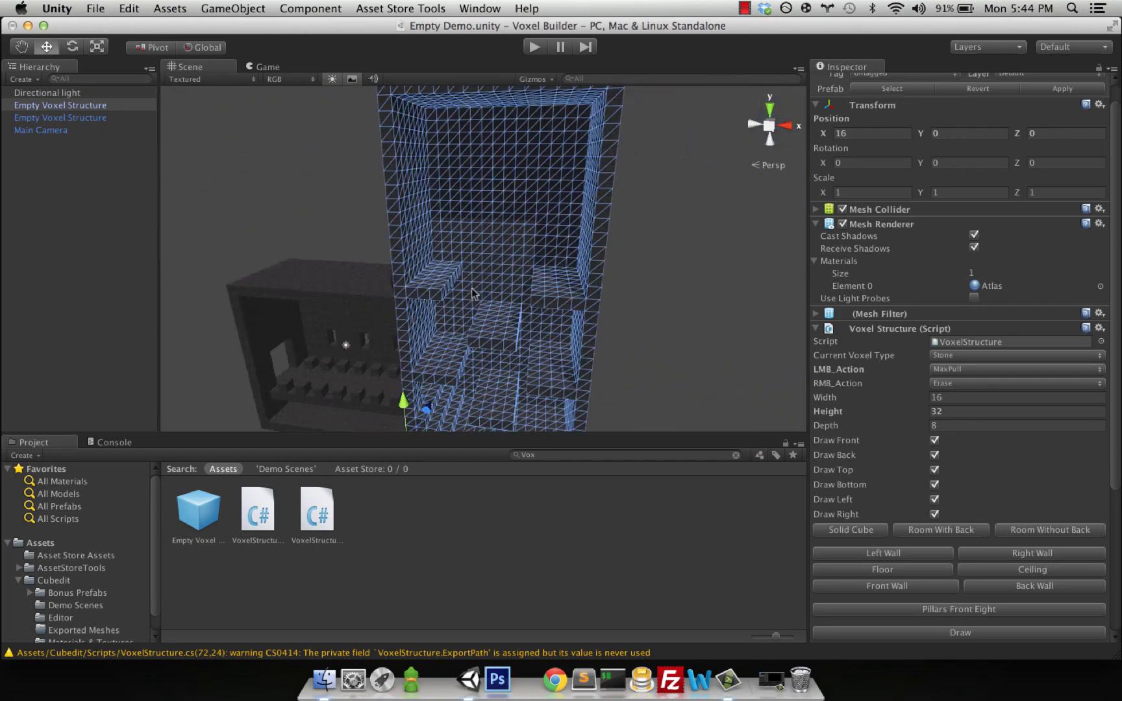
# - Erase a doorway opening in the taller structure's left wall, directly above the upper left ledge
pyautogui.moveTo(474, 294); pyautogui.dragTo(551, 266, button='middle')
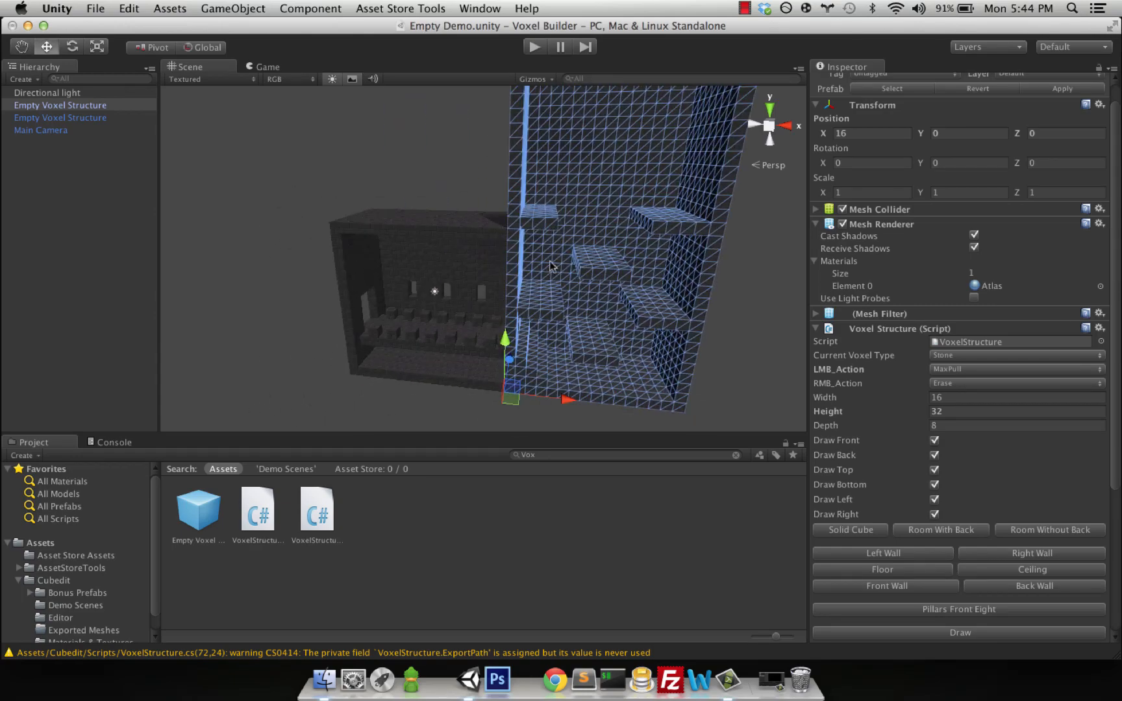
pyautogui.keyDown('alt'); pyautogui.moveTo(551, 266); pyautogui.dragTo(508, 246); pyautogui.keyUp('alt')
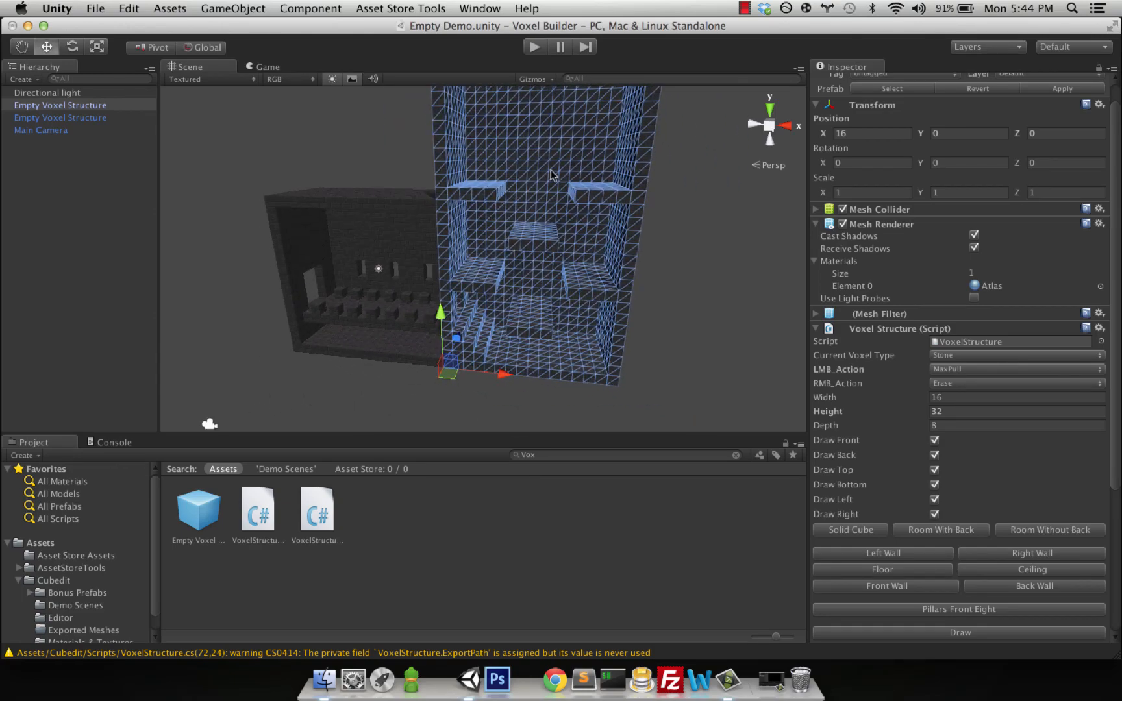
pyautogui.keyDown('alt'); pyautogui.moveTo(487, 185); pyautogui.dragTo(494, 281); pyautogui.keyUp('alt')
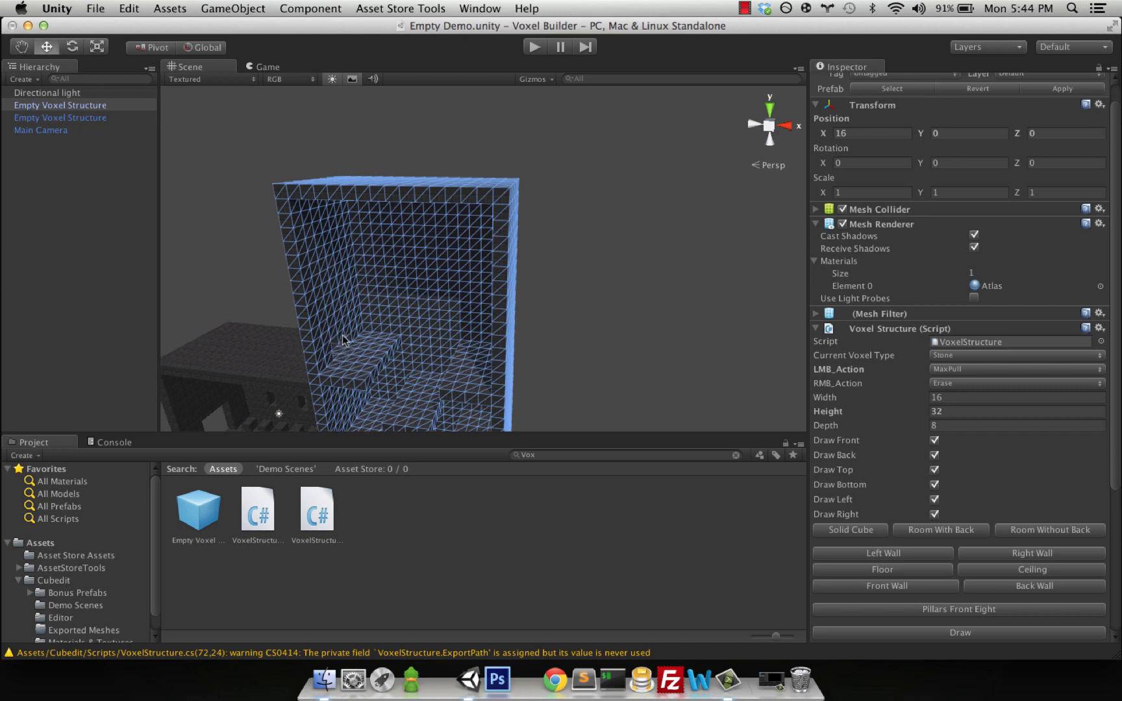
pyautogui.press('alt')
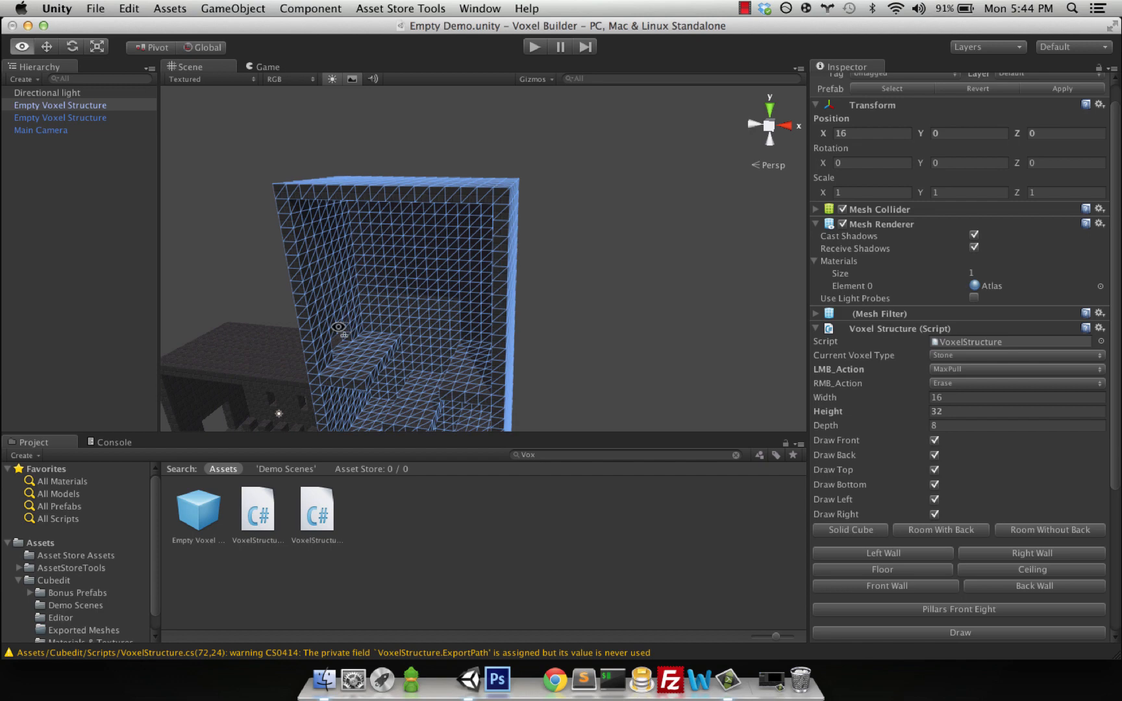
pyautogui.keyDown('alt'); pyautogui.moveTo(337, 333); pyautogui.dragTo(332, 324); pyautogui.keyUp('alt')
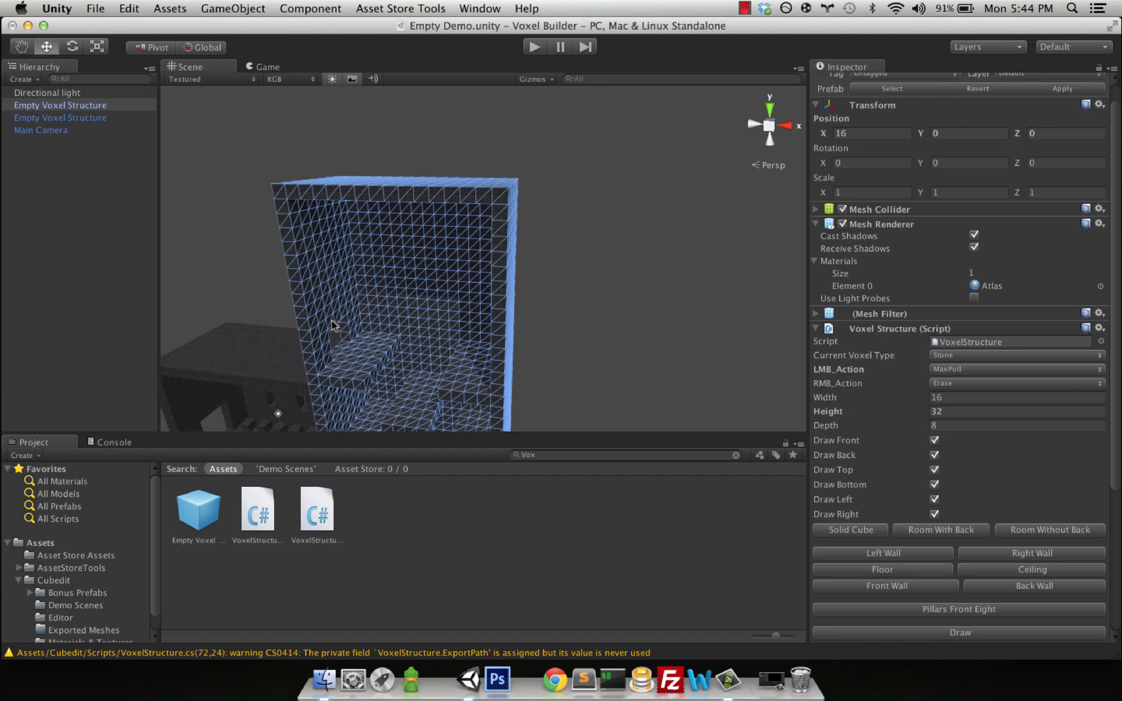
pyautogui.rightClick(335, 324)
pyautogui.keyDown('alt'); pyautogui.moveTo(347, 369); pyautogui.dragTo(446, 316); pyautogui.keyUp('alt')
pyautogui.keyDown('alt'); pyautogui.moveTo(664, 302); pyautogui.dragTo(696, 296); pyautogui.keyUp('alt')
pyautogui.scroll(5, 676, 281)
pyautogui.moveTo(801, 268); pyautogui.dragTo(709, 285, button='middle')
pyautogui.click(690, 265)
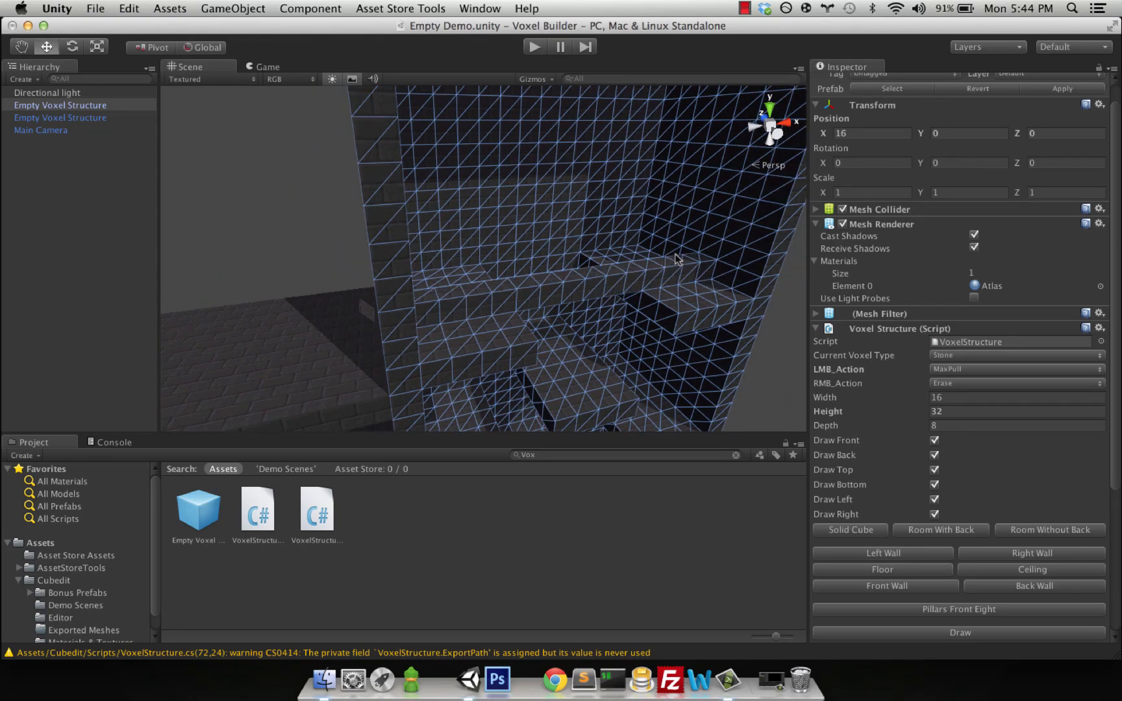
pyautogui.click(676, 258)
pyautogui.press('super+z')
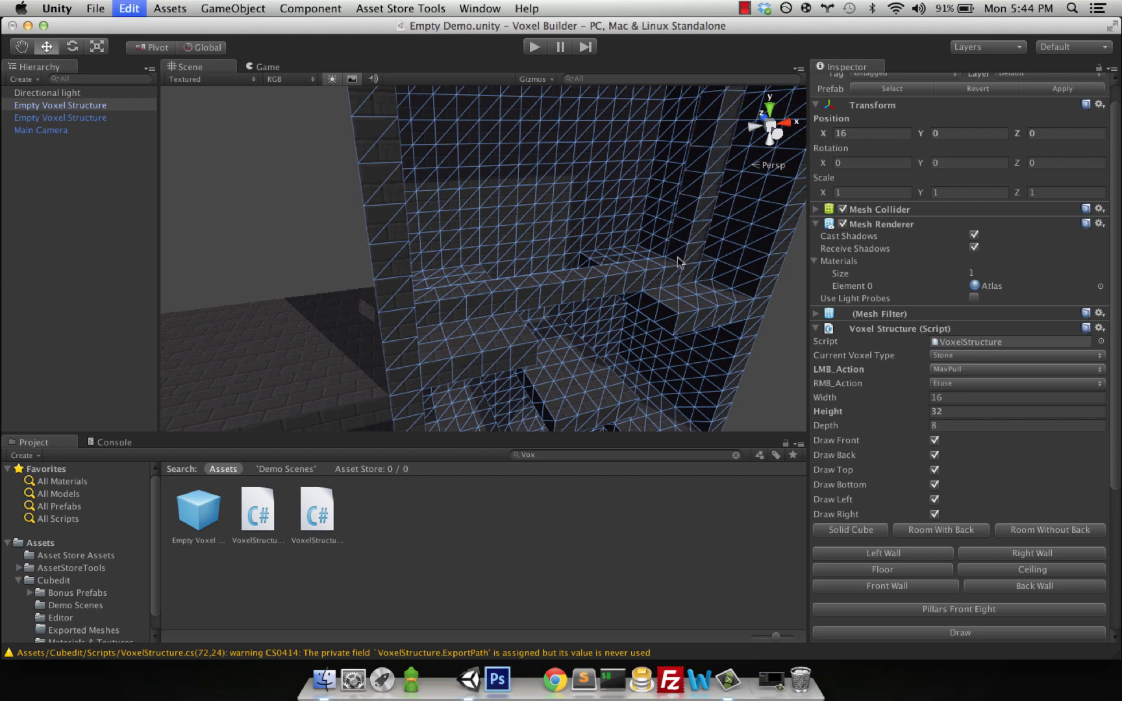
pyautogui.press('super+z')
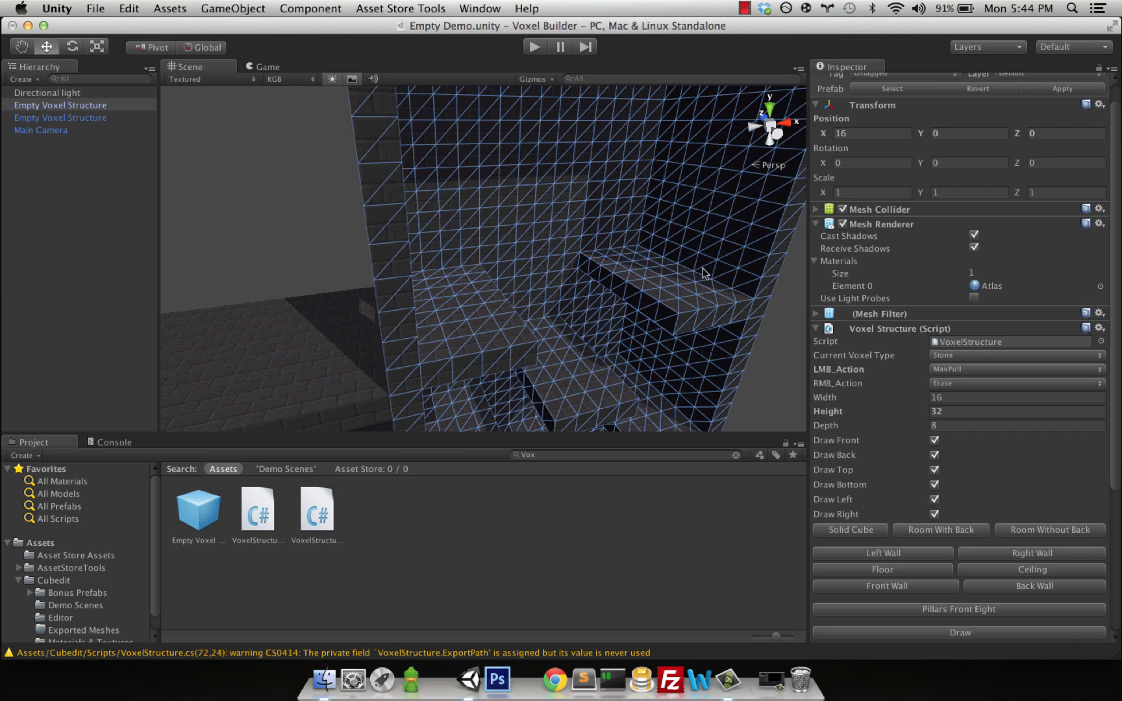
# - Erase voxels in the taller structure's right wall to cut a doorway directly above the upper right ledge
pyautogui.rightClick(703, 268)
pyautogui.rightClick(691, 257)
pyautogui.rightClick(674, 250)
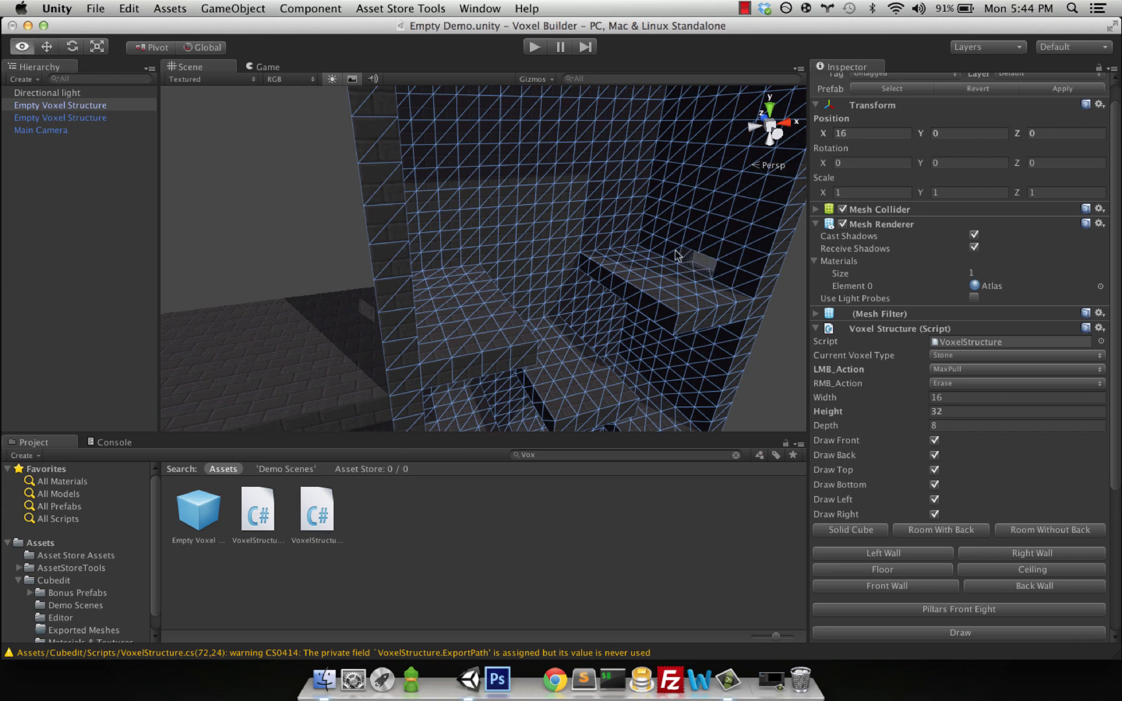
pyautogui.rightClick(674, 235)
pyautogui.rightClick(692, 239)
pyautogui.rightClick(710, 247)
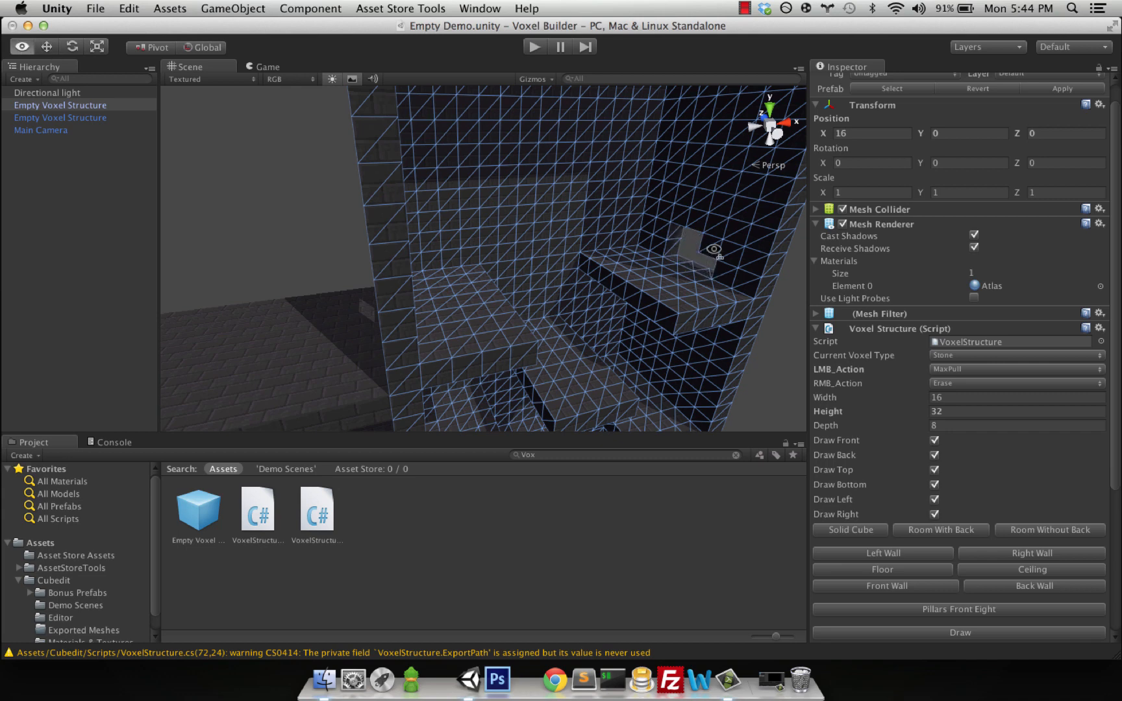
pyautogui.rightClick(713, 227)
pyautogui.rightClick(696, 221)
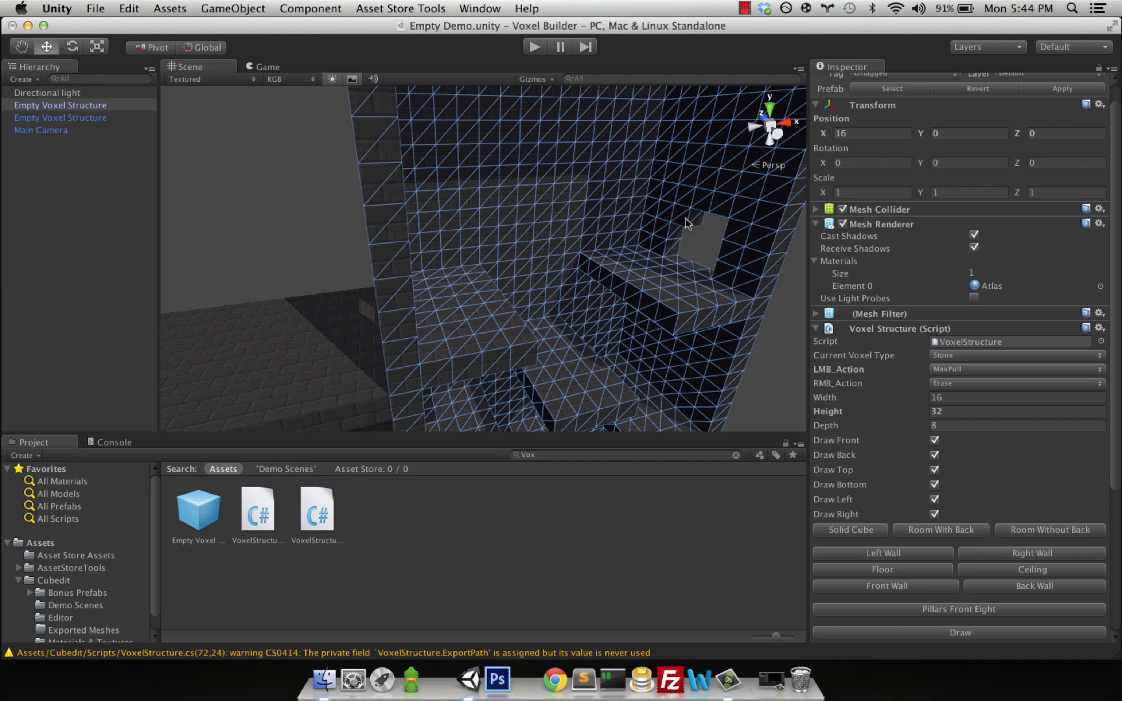
pyautogui.rightClick(696, 202)
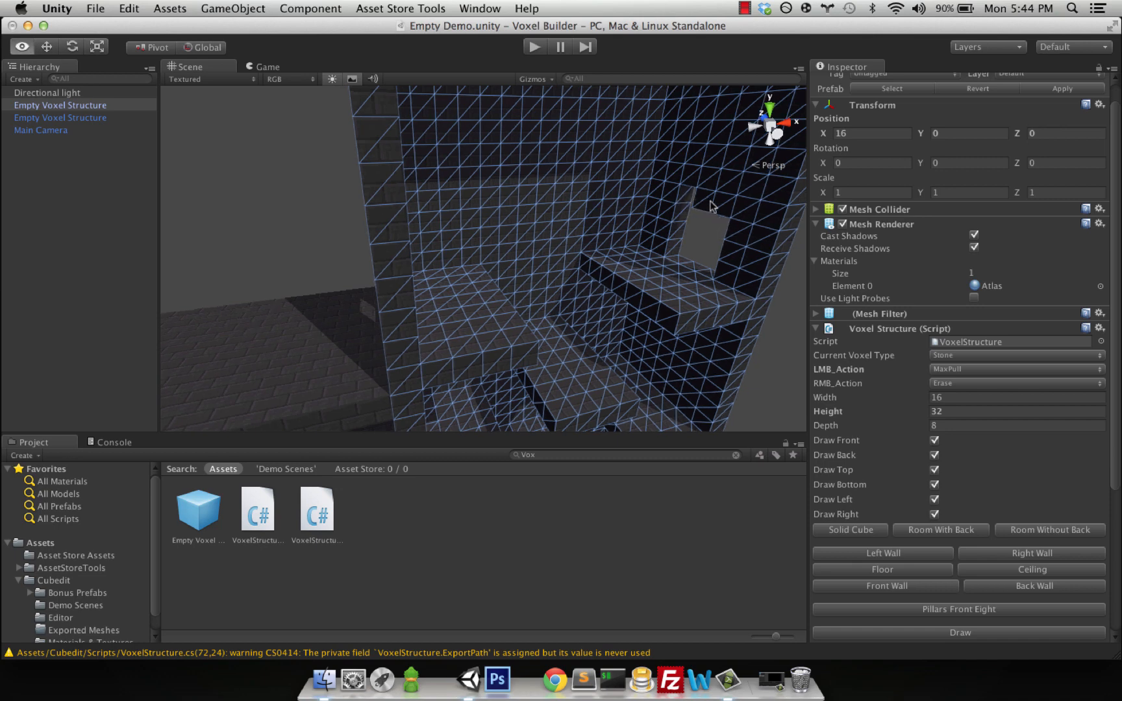
pyautogui.rightClick(715, 204)
# - Search the project assets for "light" and open the Lights prefab folder
pyautogui.press('f')
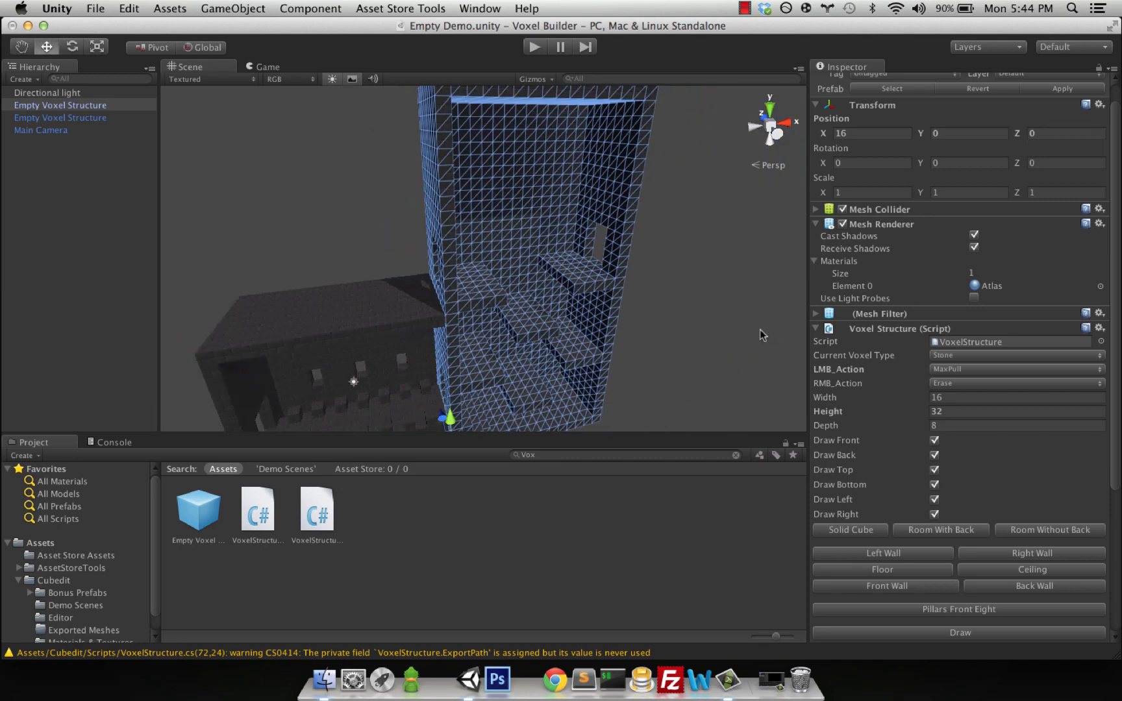
pyautogui.keyDown('alt'); pyautogui.moveTo(723, 363); pyautogui.dragTo(550, 341); pyautogui.keyUp('alt')
pyautogui.scroll(5, 459, 337)
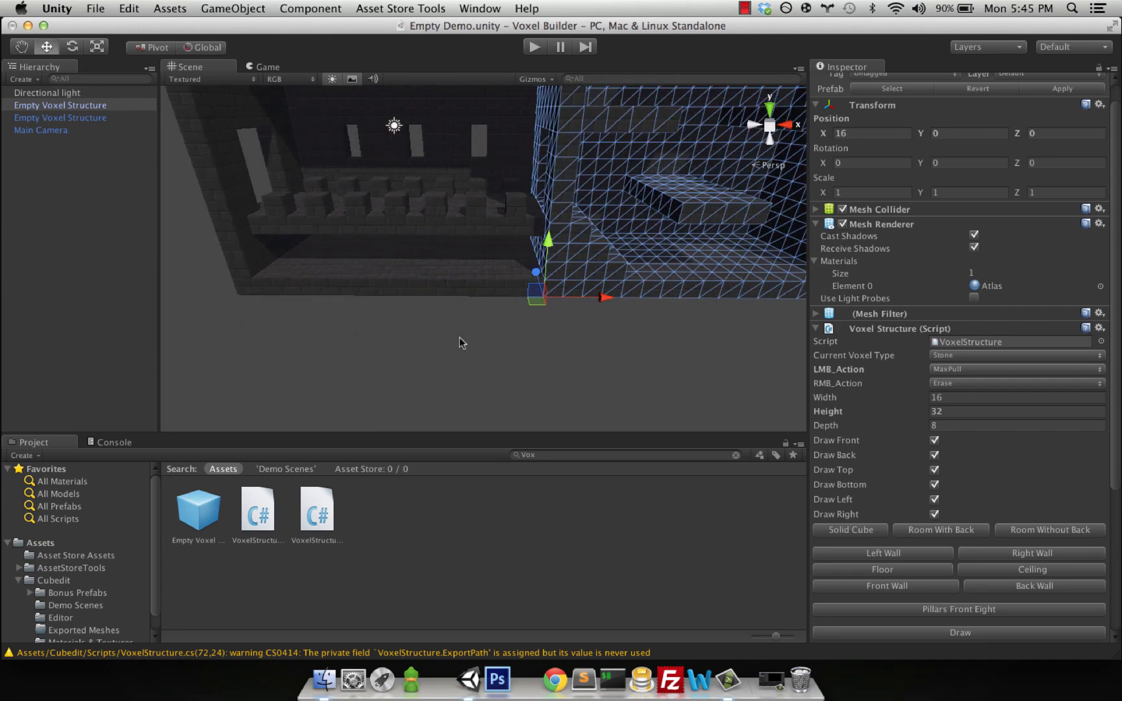
pyautogui.click(463, 268)
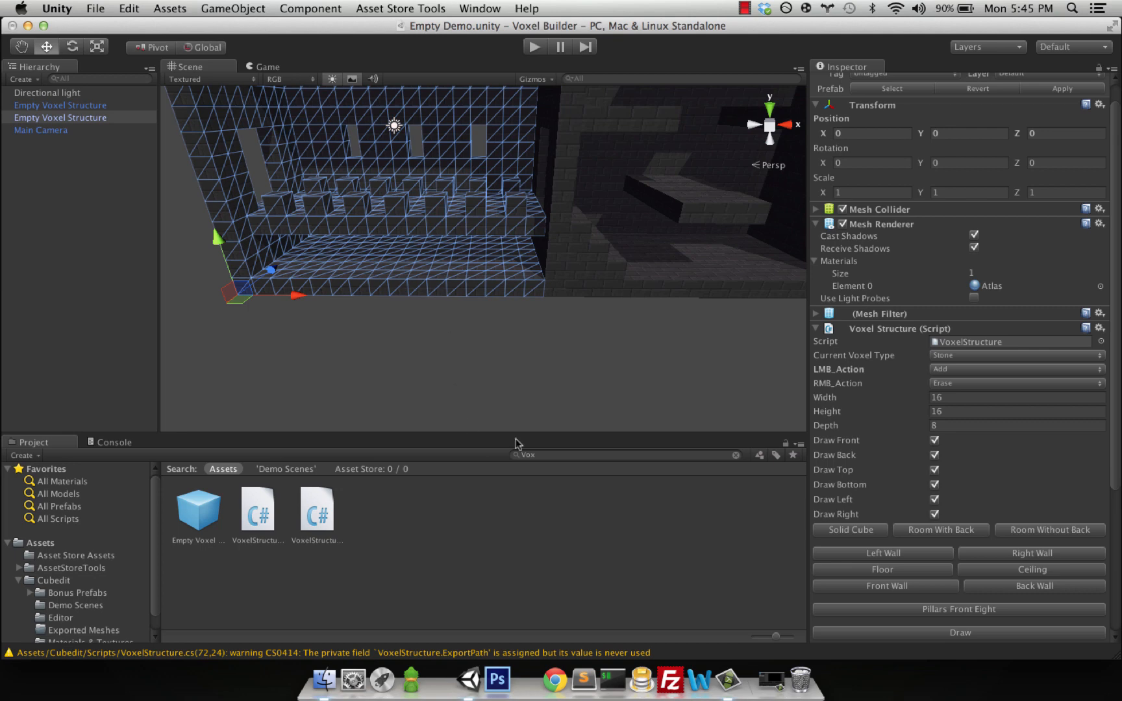
pyautogui.write('light')
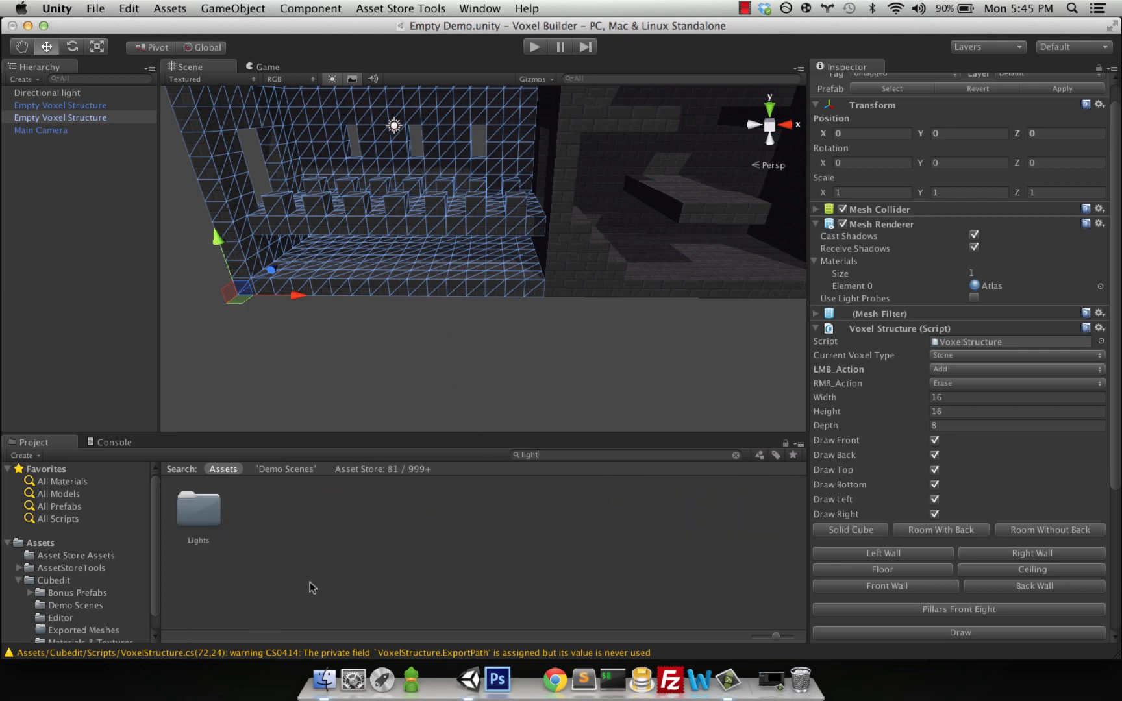
pyautogui.doubleClick(218, 513)
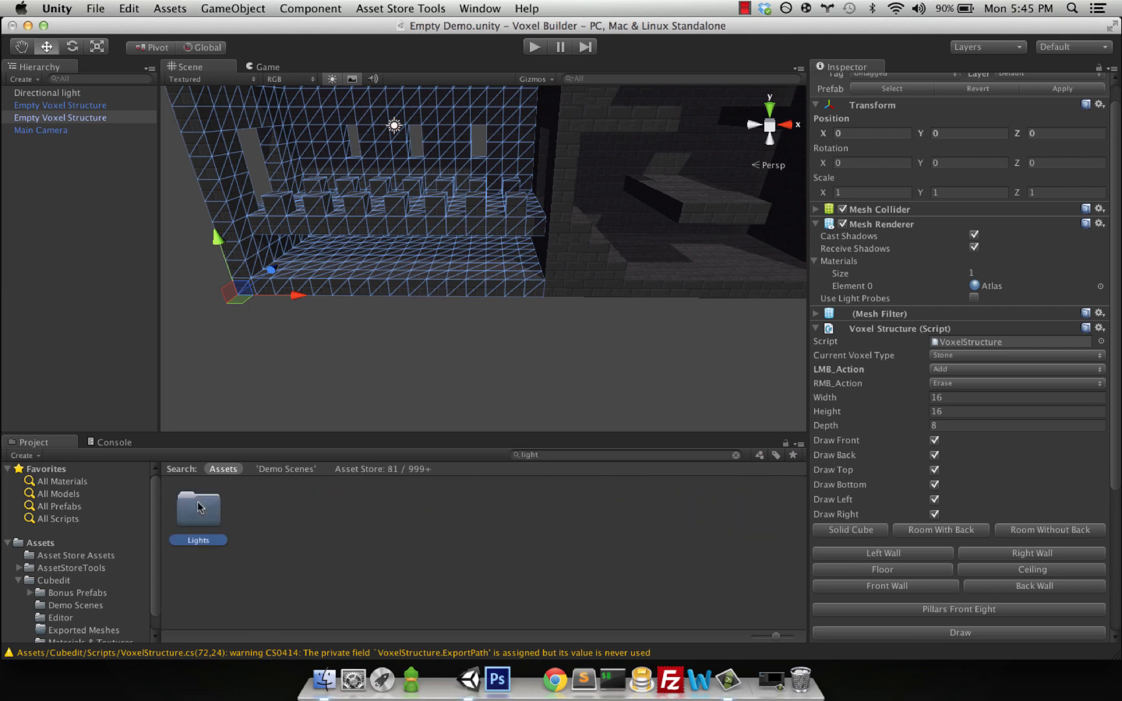
# - Place a Small Fire prefab on the first room's left wall, behind the doorway, and raise it to Y about 7.37
pyautogui.moveTo(292, 325); pyautogui.dragTo(260, 397, button='middle')
pyautogui.moveTo(267, 527); pyautogui.dragTo(251, 211)
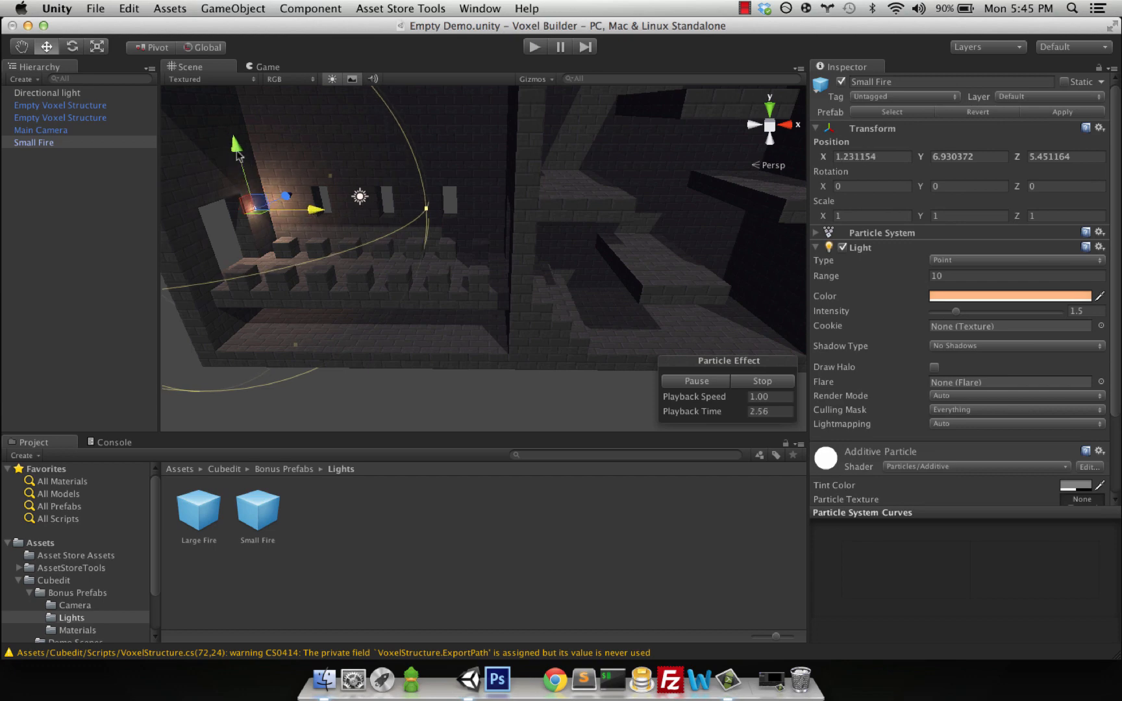
pyautogui.moveTo(238, 156); pyautogui.dragTo(235, 147)
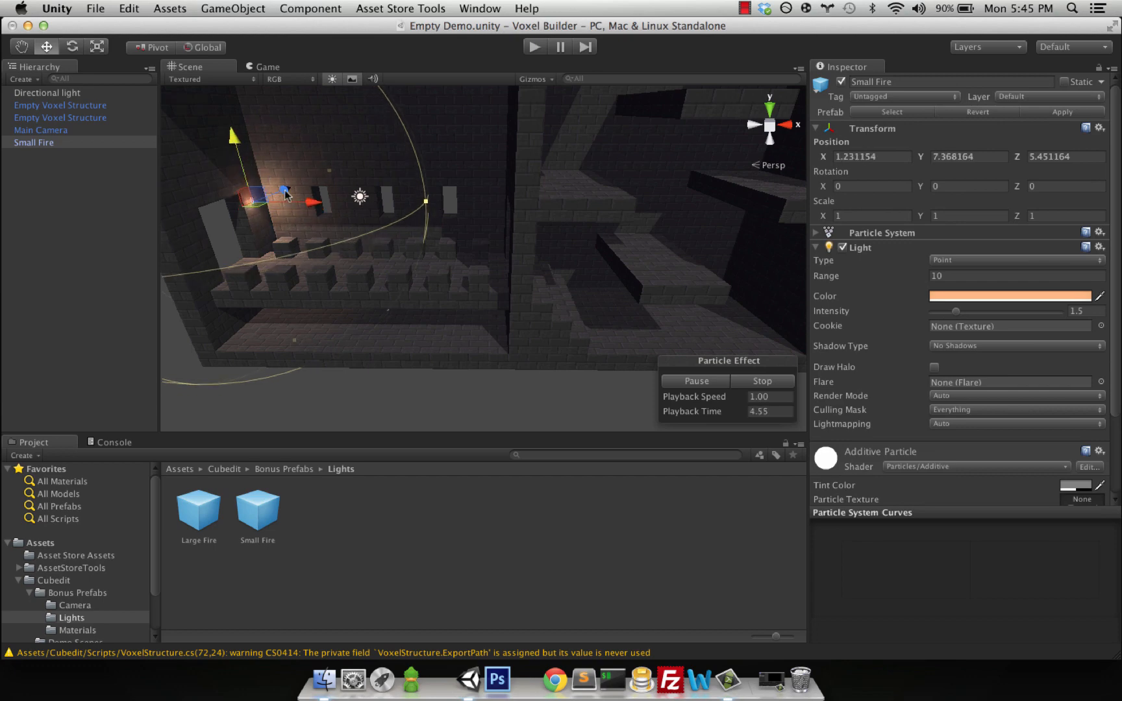
# - Duplicate the Small Fire and move the copy to the front side of the left doorway, at Z about 1.07
pyautogui.press('super+d')
pyautogui.moveTo(285, 193); pyautogui.dragTo(234, 211)
pyautogui.click(253, 200)
# - Undo the stray voxel added over the rear fire and redraw the first room's voxel structure
pyautogui.press('super+z')
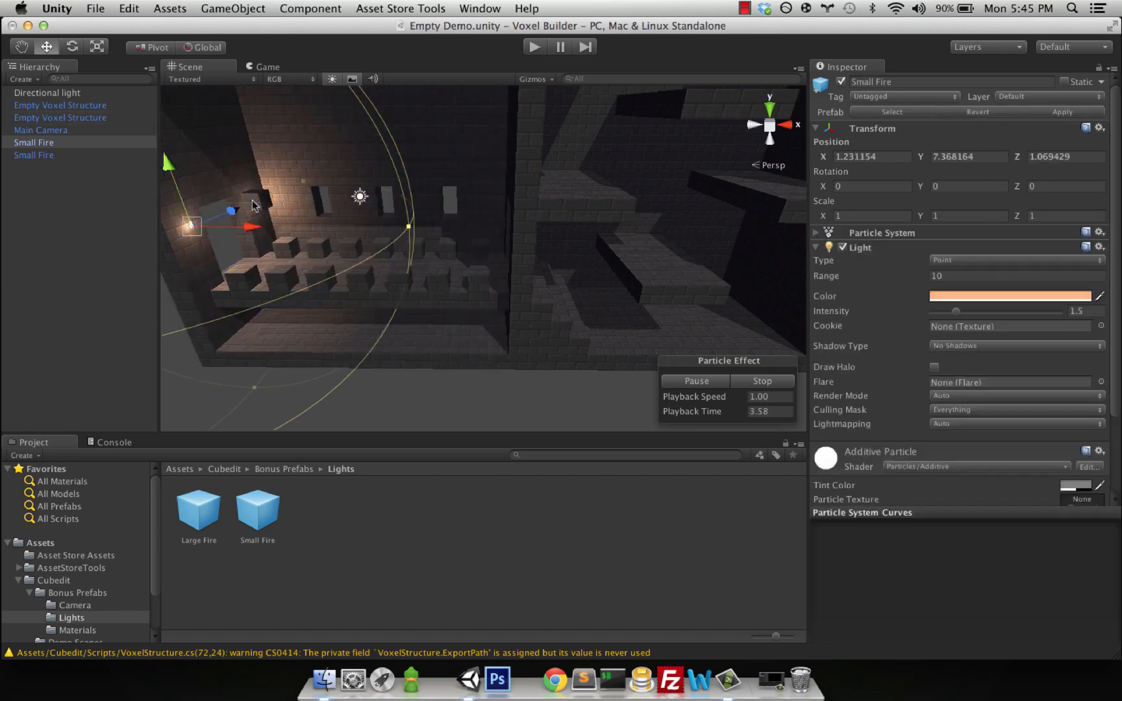
pyautogui.keyDown('shift'); pyautogui.click(252, 202); pyautogui.keyUp('shift')
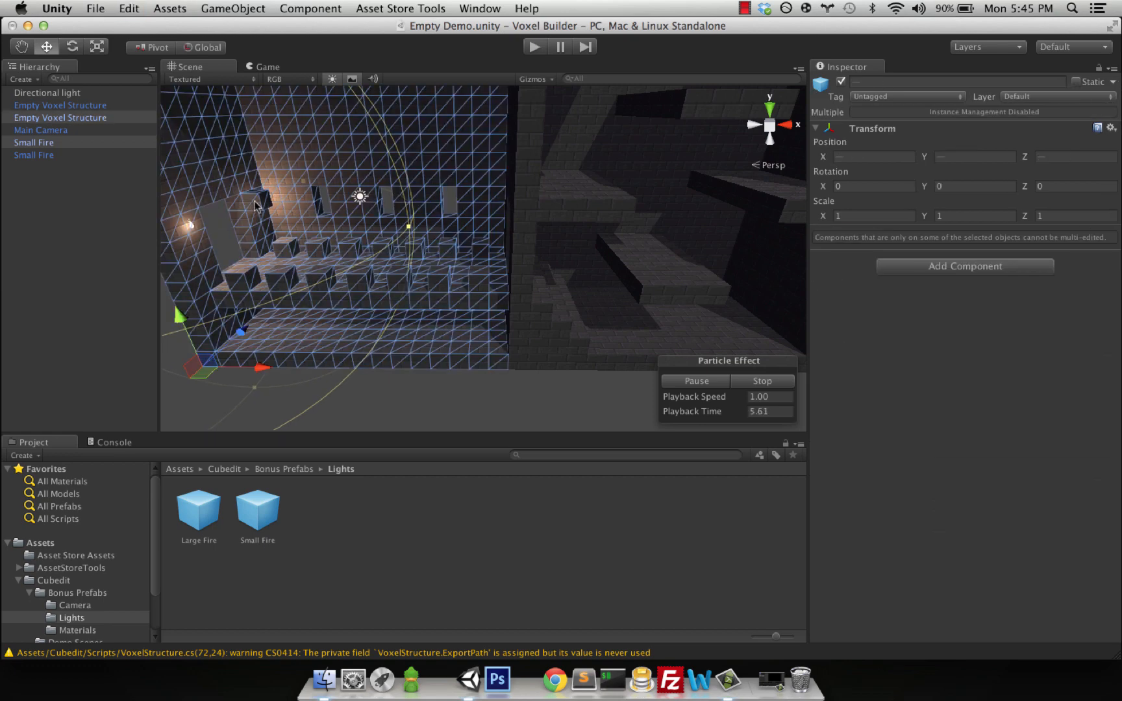
pyautogui.click(459, 427)
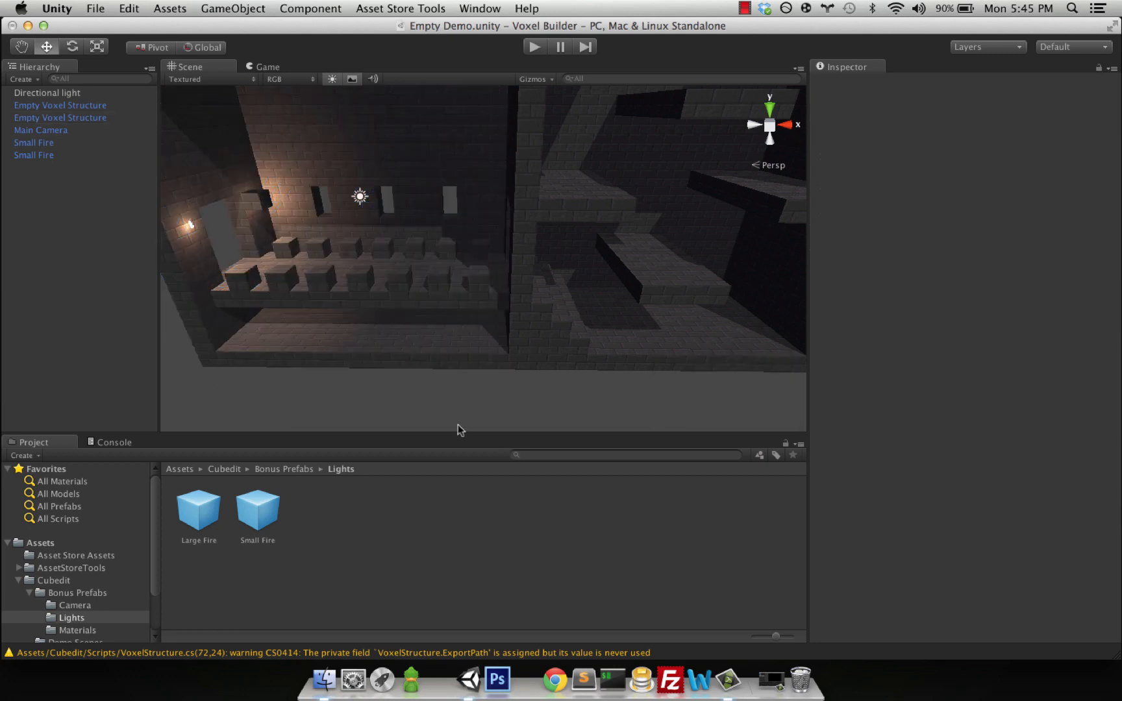
pyautogui.click(421, 348)
pyautogui.scroll(-5, 1112, 393)
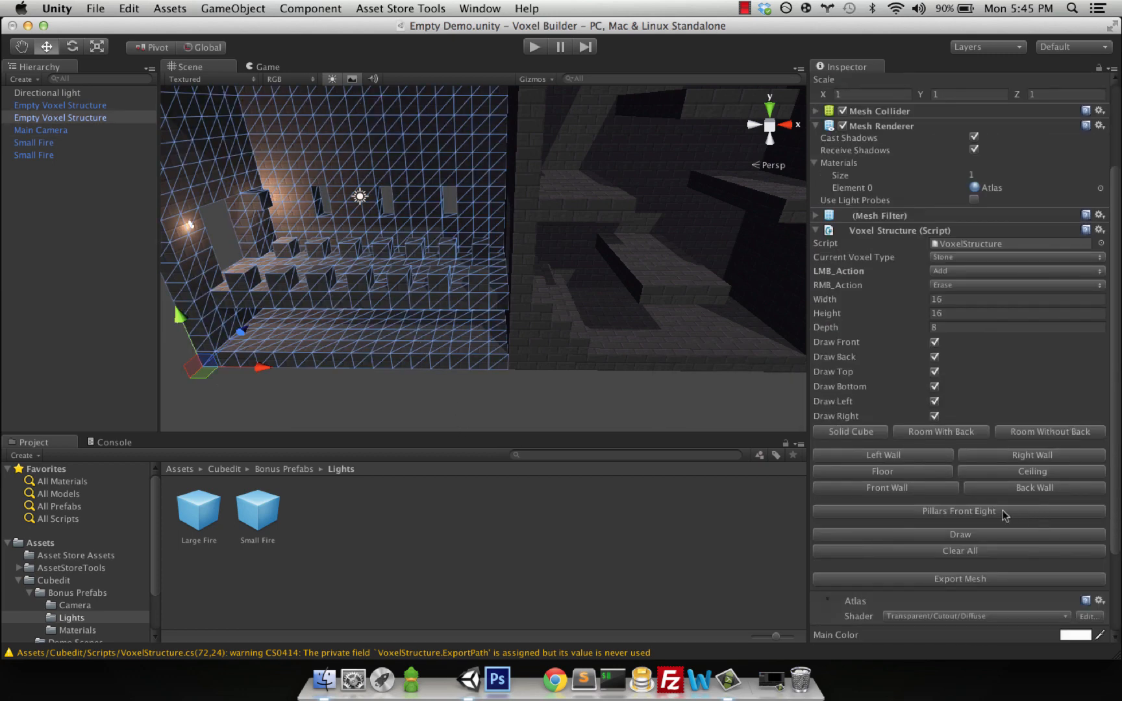
pyautogui.click(961, 534)
# - Duplicate both Small Fires and move the copies across to the first room's right wall
pyautogui.click(61, 141)
pyautogui.keyDown('shift'); pyautogui.click(55, 156); pyautogui.keyUp('shift')
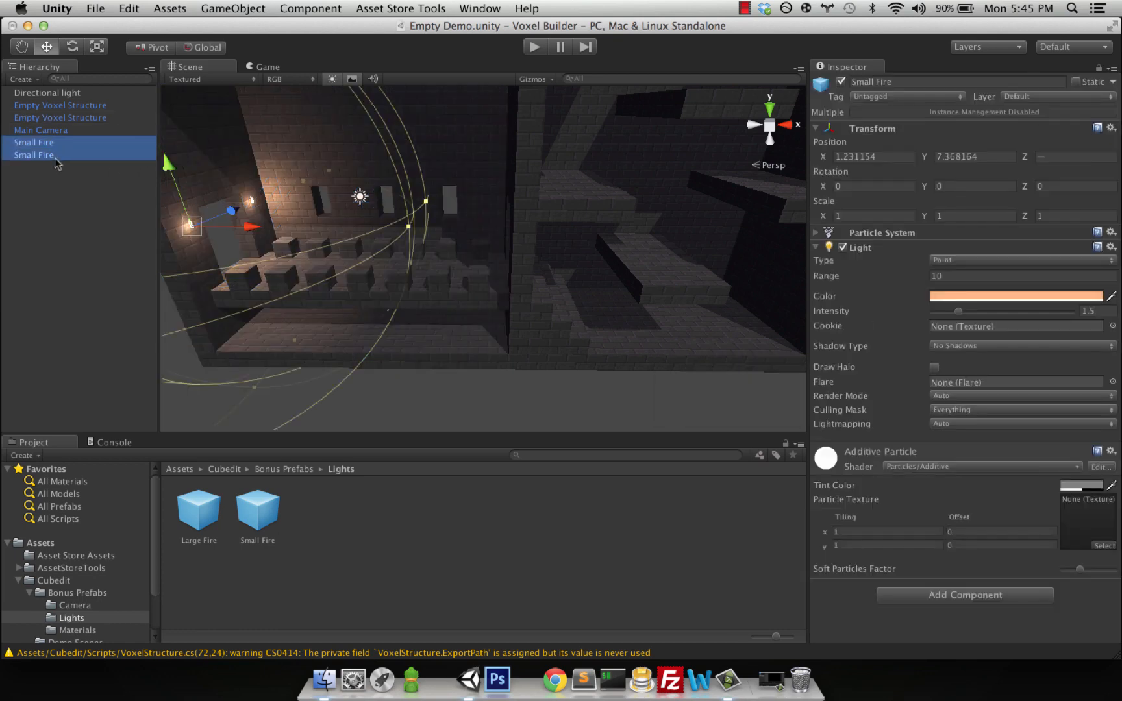
pyautogui.press('super+d')
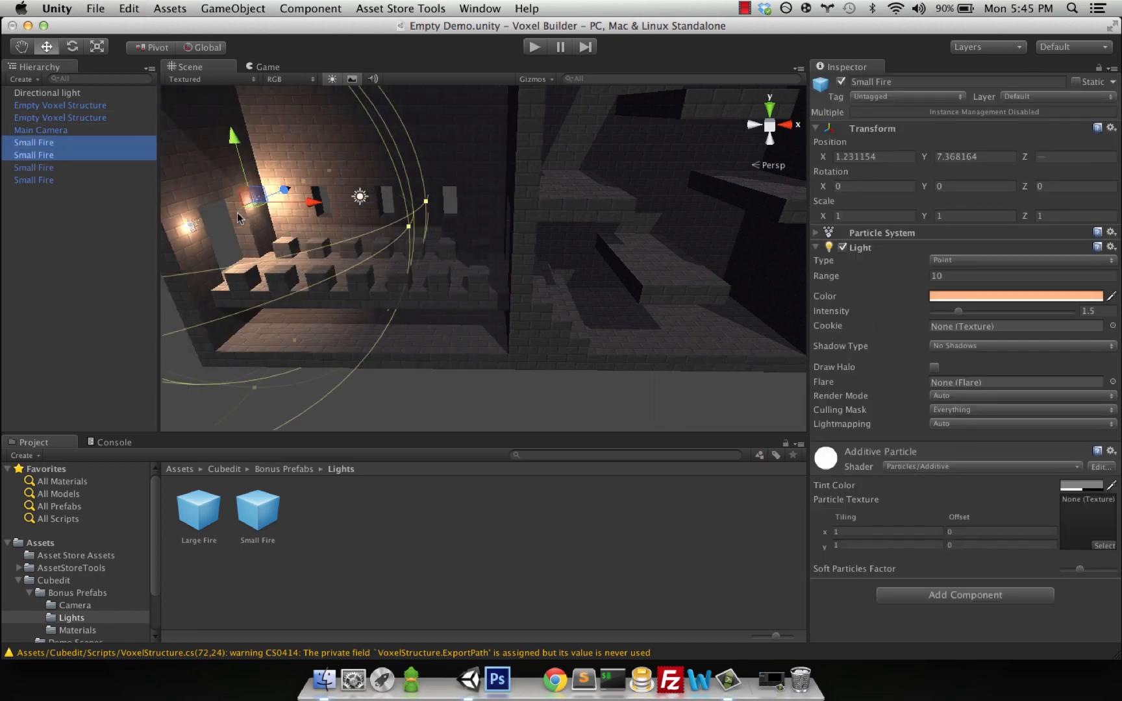
pyautogui.moveTo(319, 212); pyautogui.dragTo(608, 231)
# - Duplicate the fire pair again and place the copies on the taller structure's left wall, at X about 17.28
pyautogui.press('super+d')
pyautogui.moveTo(608, 231); pyautogui.dragTo(597, 256, button='middle')
pyautogui.moveTo(496, 276); pyautogui.dragTo(499, 278)
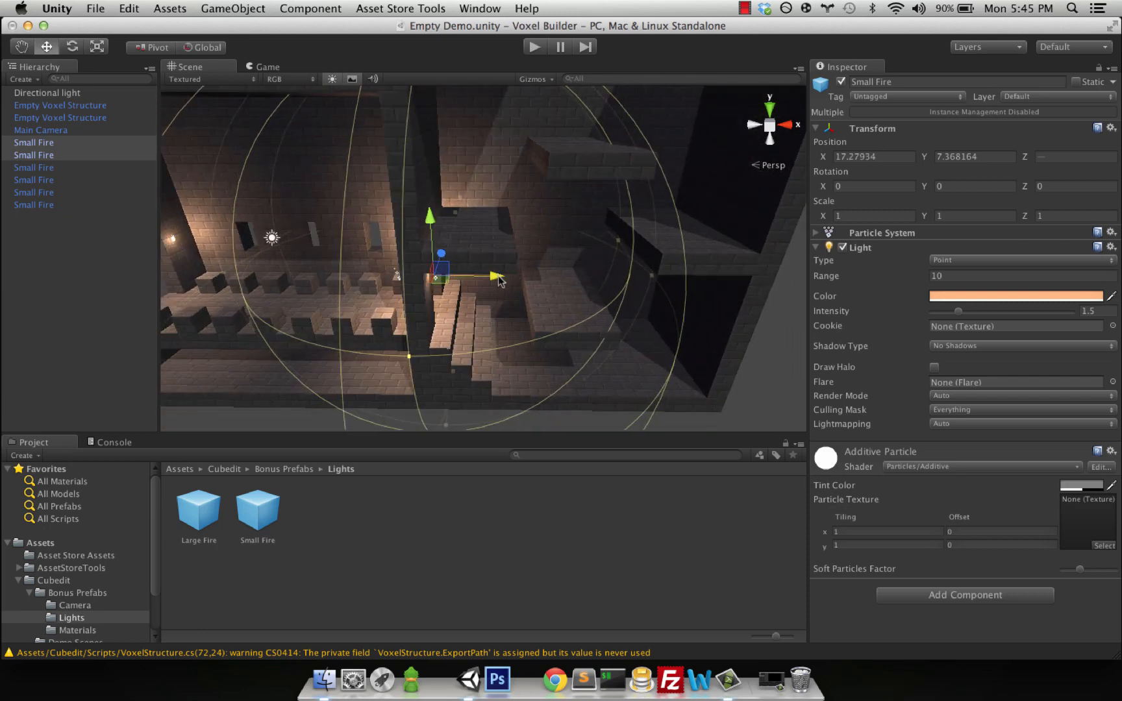
# - Duplicate the fire pair and raise the copies beside the taller structure's upper left doorway, at Y about 20.38
pyautogui.press('super+d')
pyautogui.moveTo(519, 141); pyautogui.dragTo(524, 221, button='middle')
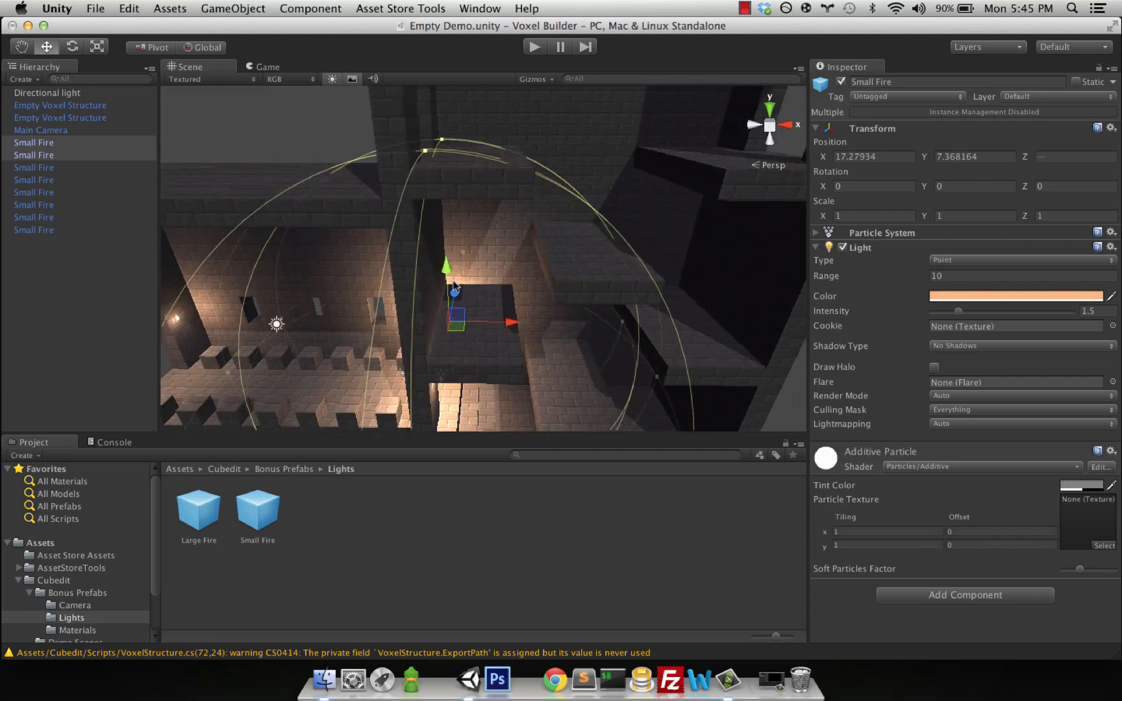
pyautogui.moveTo(453, 281); pyautogui.dragTo(437, 93)
pyautogui.moveTo(498, 138); pyautogui.dragTo(521, 243, button='middle')
pyautogui.moveTo(465, 160); pyautogui.dragTo(464, 124)
# - Move a copy of the upper fire pair to the taller structure's right wall beside its doorway, at X about 30.5
pyautogui.moveTo(713, 266); pyautogui.dragTo(518, 248, button='middle')
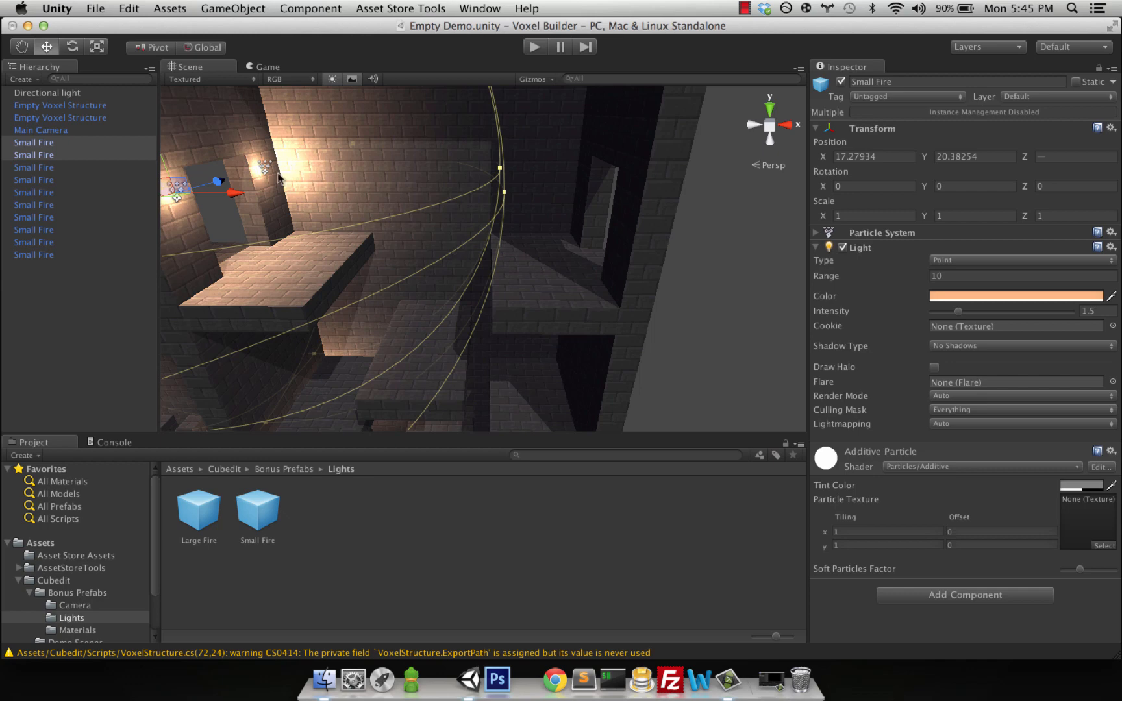
pyautogui.moveTo(235, 193); pyautogui.dragTo(677, 228)
pyautogui.scroll(-5, 677, 229)
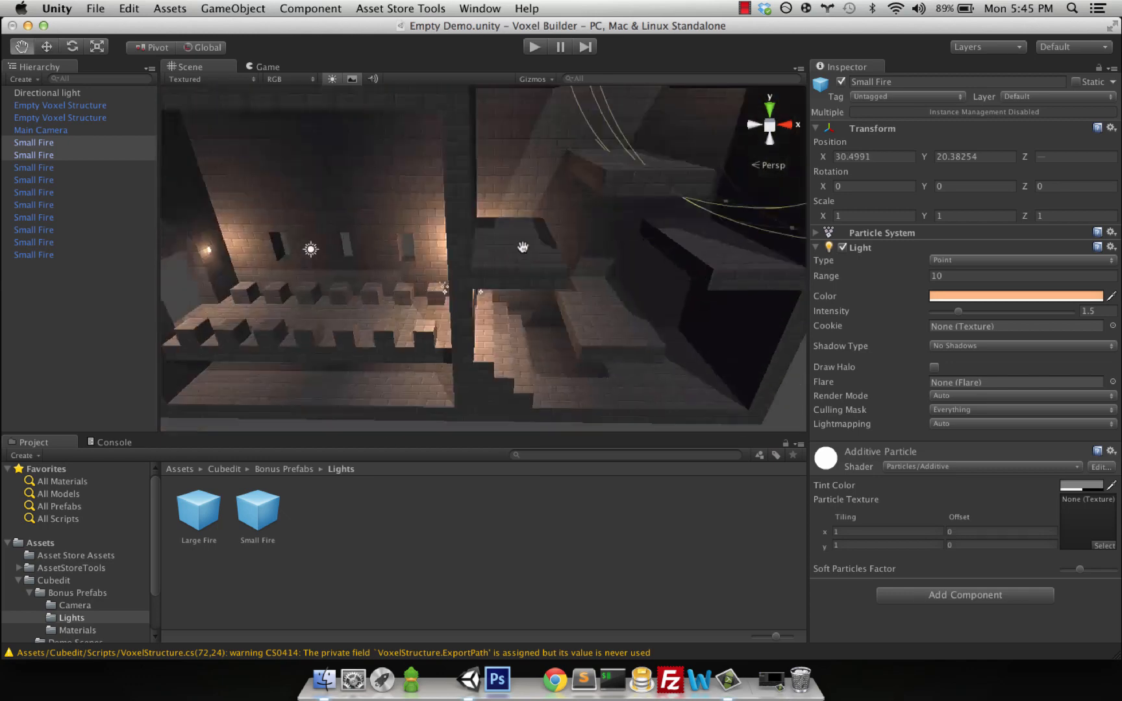
# - Select the first room's voxel structure and set its current voxel type to Crate
pyautogui.scroll(-5, 323, 302)
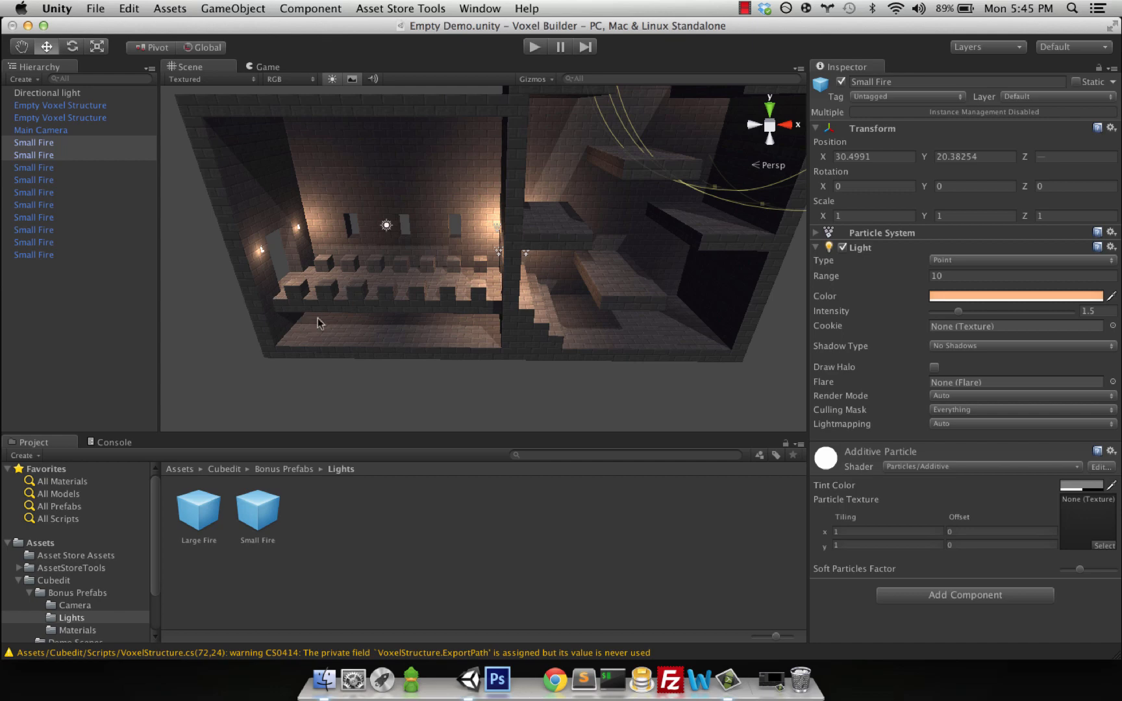
pyautogui.moveTo(321, 323); pyautogui.dragTo(464, 247, button='middle')
pyautogui.click(464, 247)
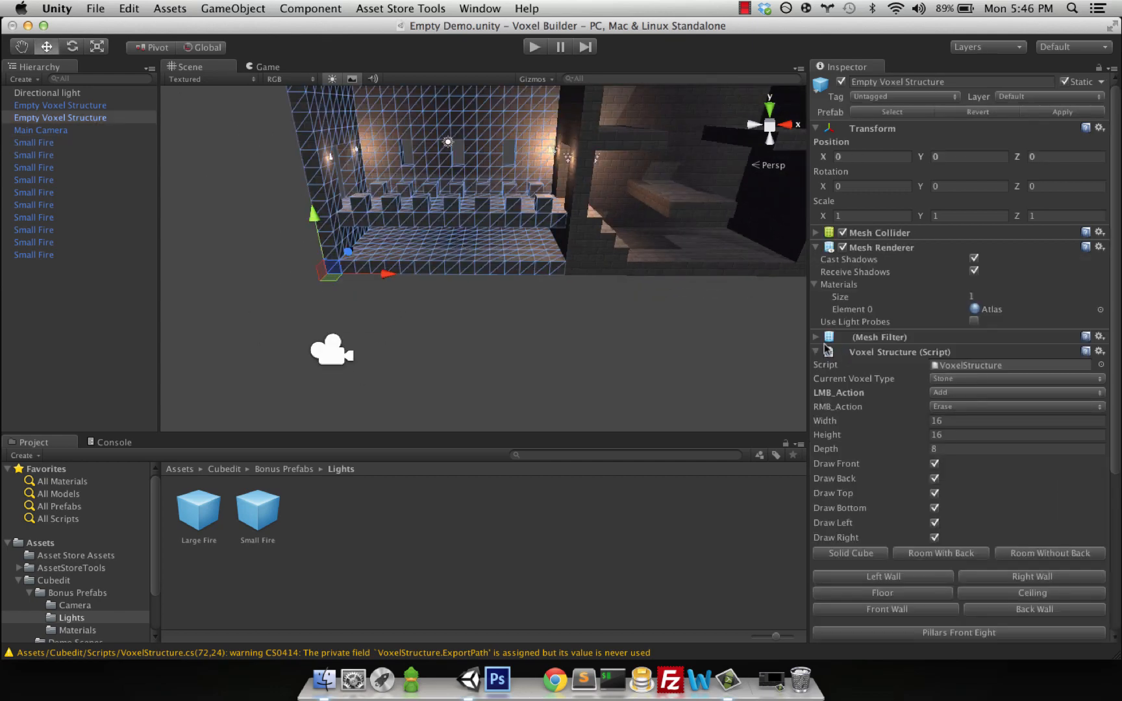
pyautogui.click(966, 379)
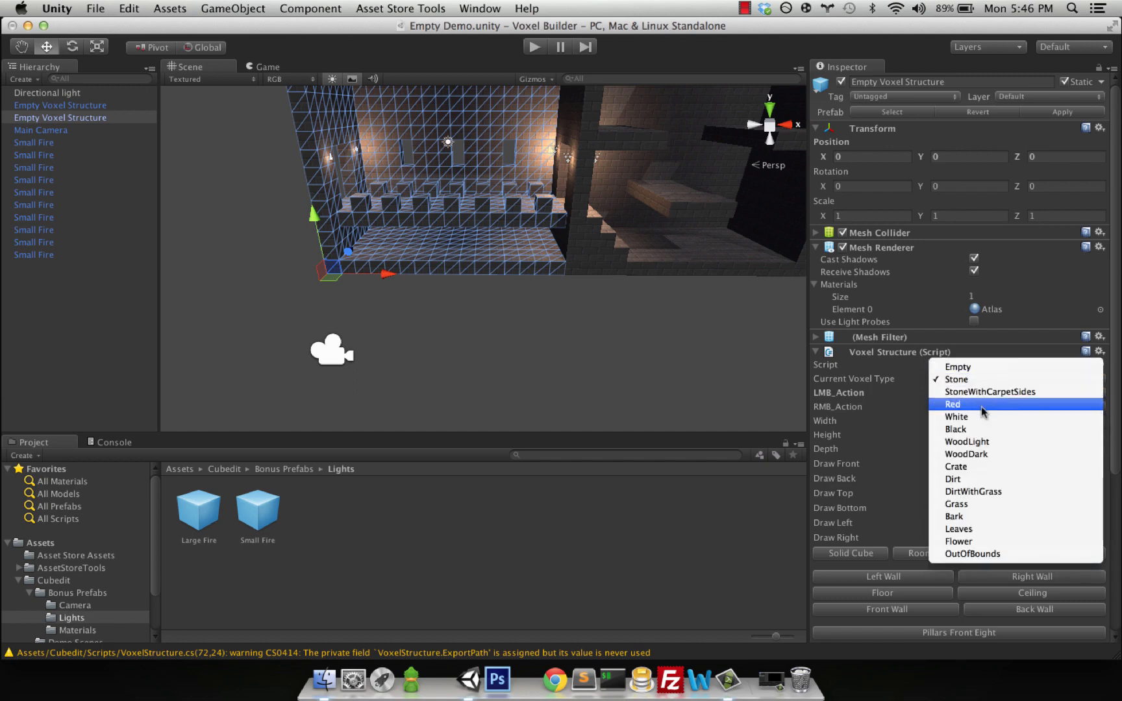
pyautogui.click(964, 466)
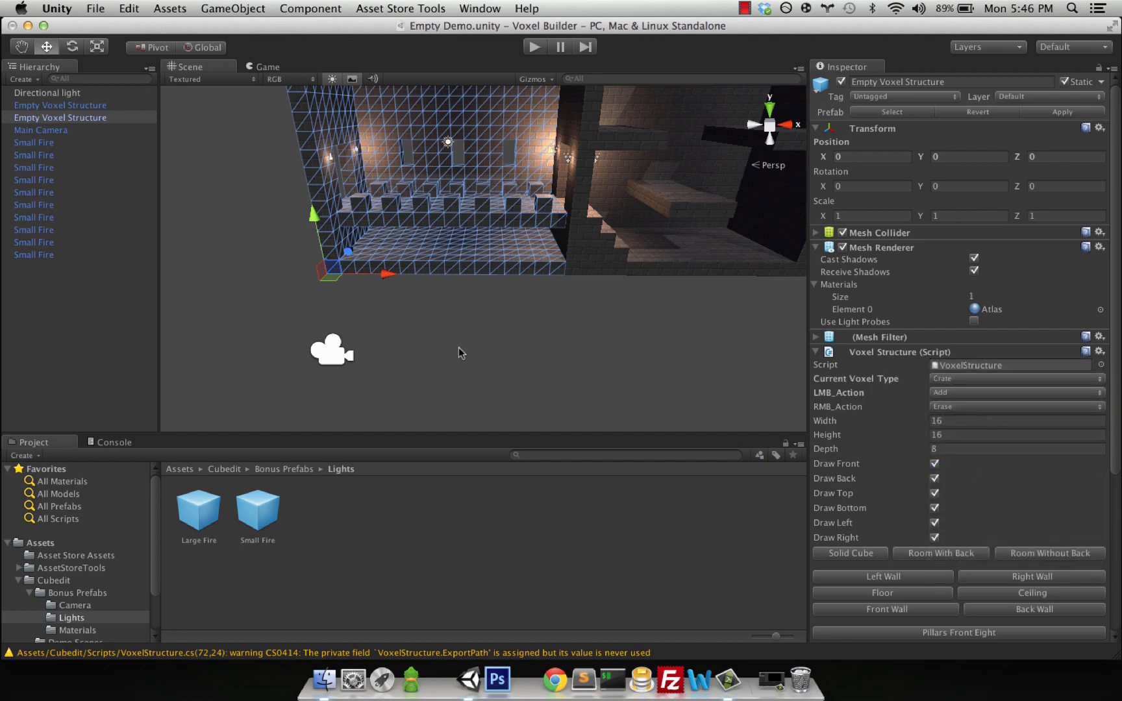
# - Stack crates in the right rear corner of the first room's lower floor, beneath the raised platform
pyautogui.keyDown('alt'); pyautogui.moveTo(458, 350); pyautogui.dragTo(549, 380); pyautogui.keyUp('alt')
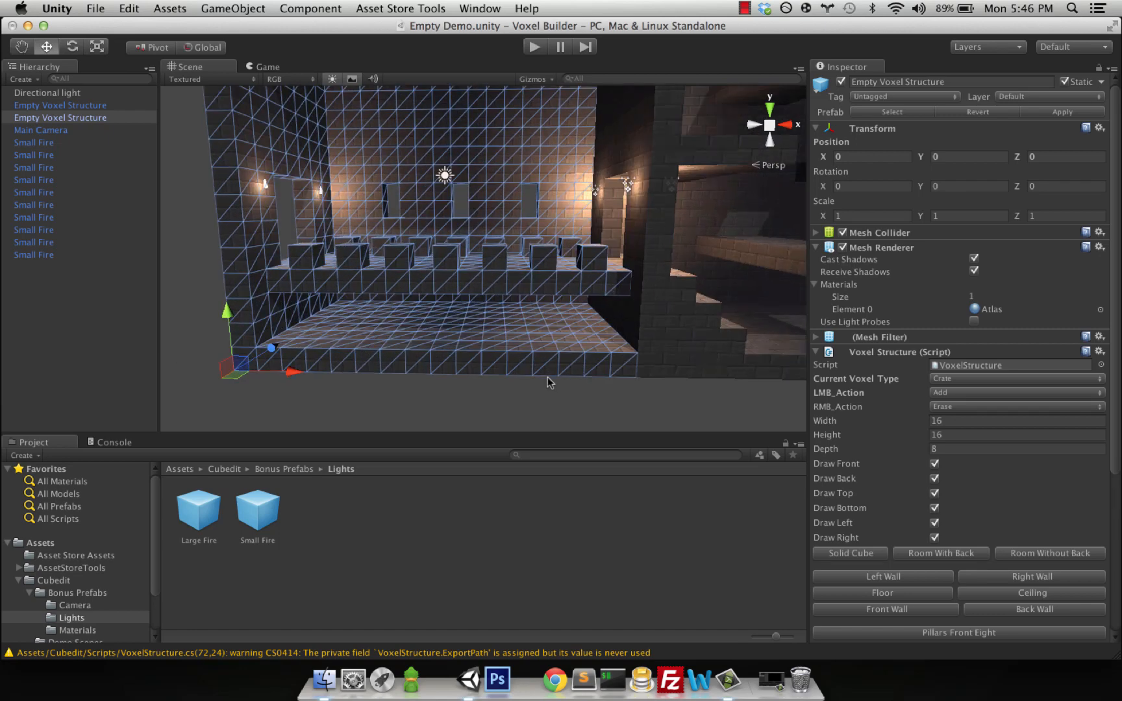
pyautogui.scroll(3, 539, 383)
pyautogui.scroll(3, 571, 400)
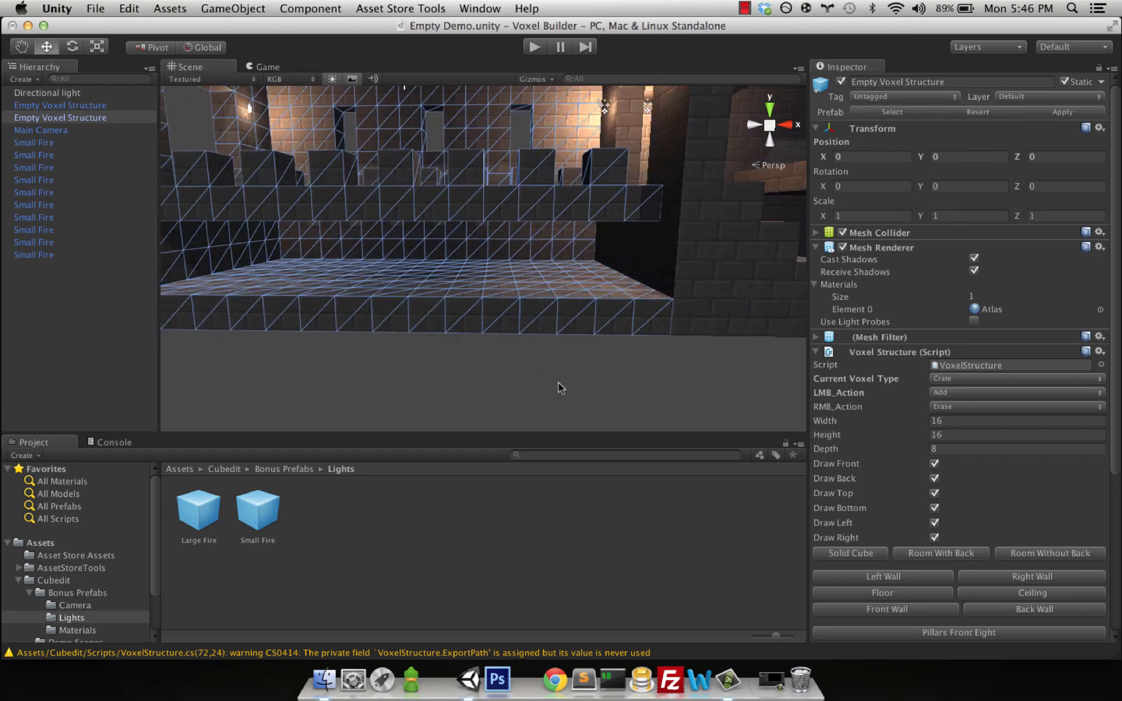
pyautogui.click(581, 255)
pyautogui.click(563, 253)
pyautogui.click(539, 255)
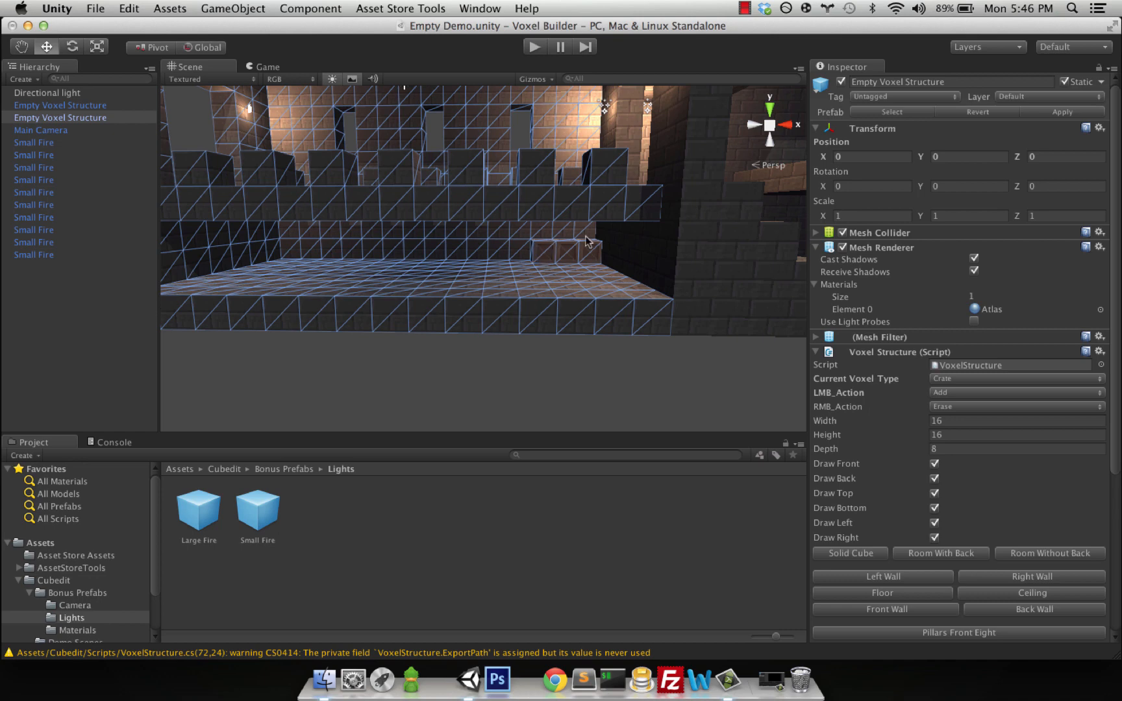
pyautogui.click(584, 239)
# - Stack matching crates in the left rear corner of the first room's lower floor
pyautogui.keyDown('alt'); pyautogui.moveTo(549, 286); pyautogui.dragTo(461, 260); pyautogui.keyUp('alt')
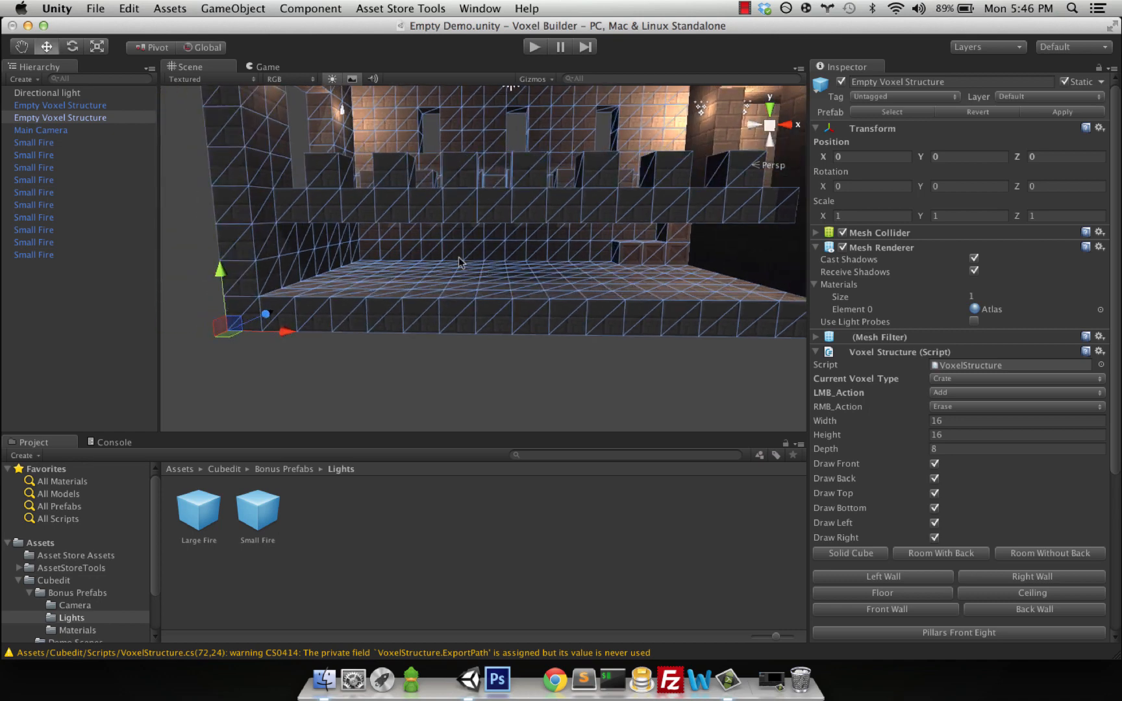
pyautogui.click(386, 232)
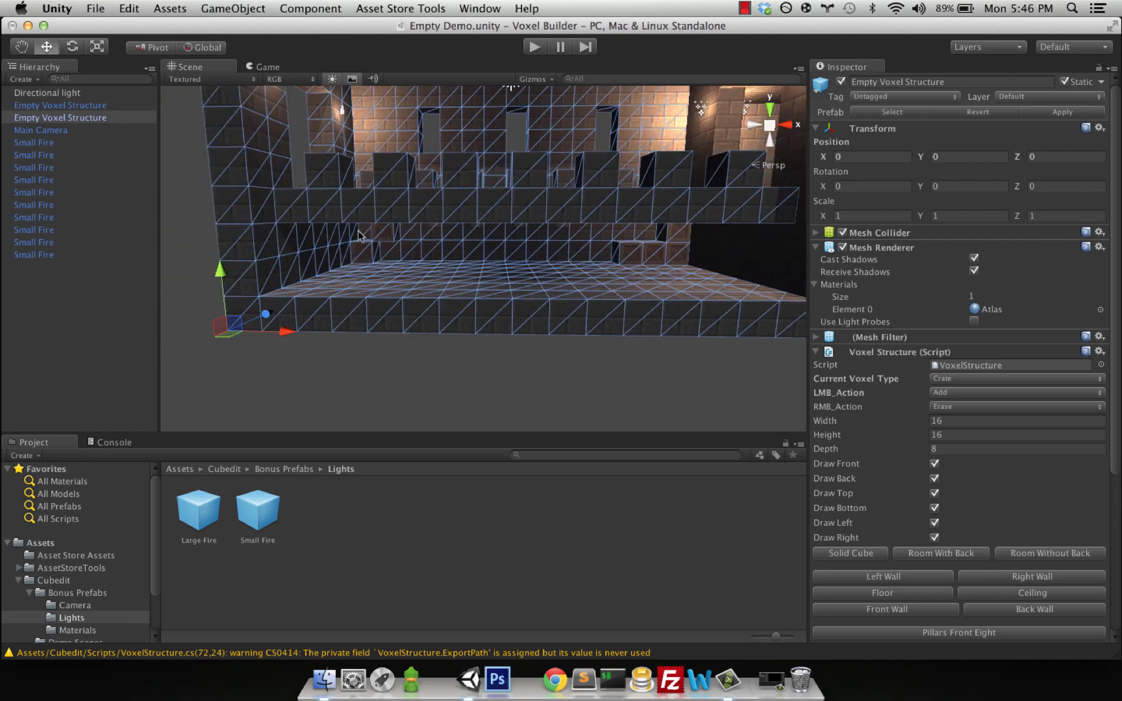
pyautogui.click(359, 235)
pyautogui.click(393, 258)
pyautogui.click(364, 257)
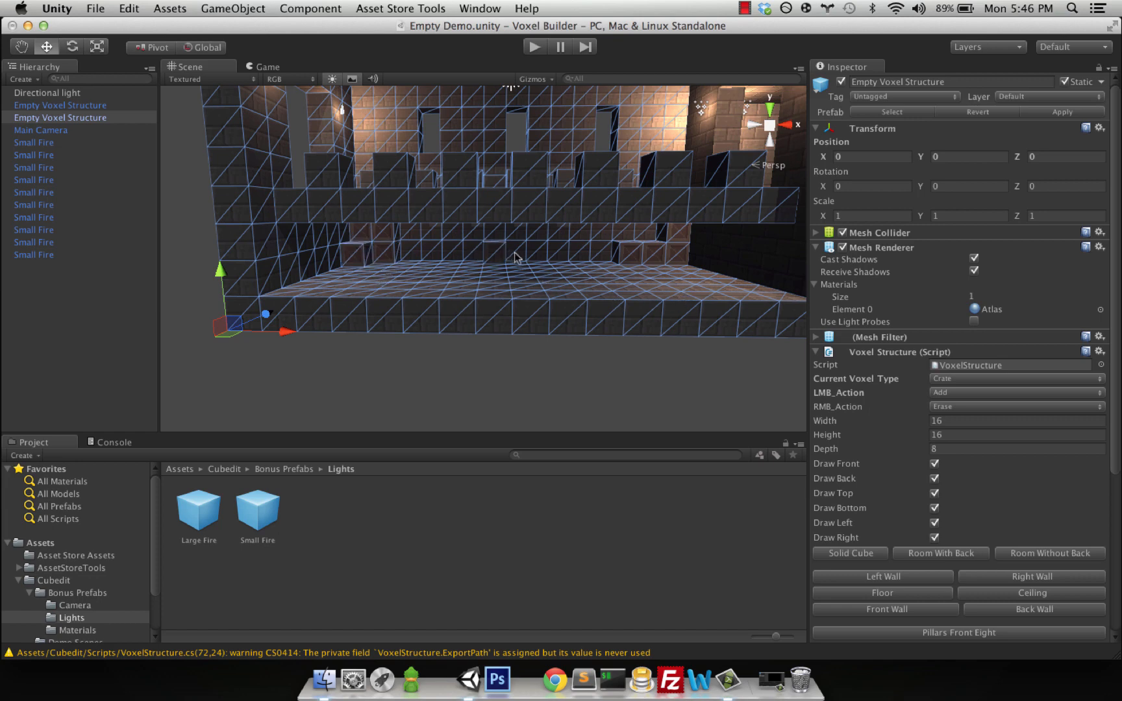
# - Select the taller voxel structure and set its LMB_Action to Add and its current voxel type to Crate
pyautogui.keyDown('alt'); pyautogui.moveTo(681, 318); pyautogui.dragTo(452, 283); pyautogui.keyUp('alt')
pyautogui.click(60, 106)
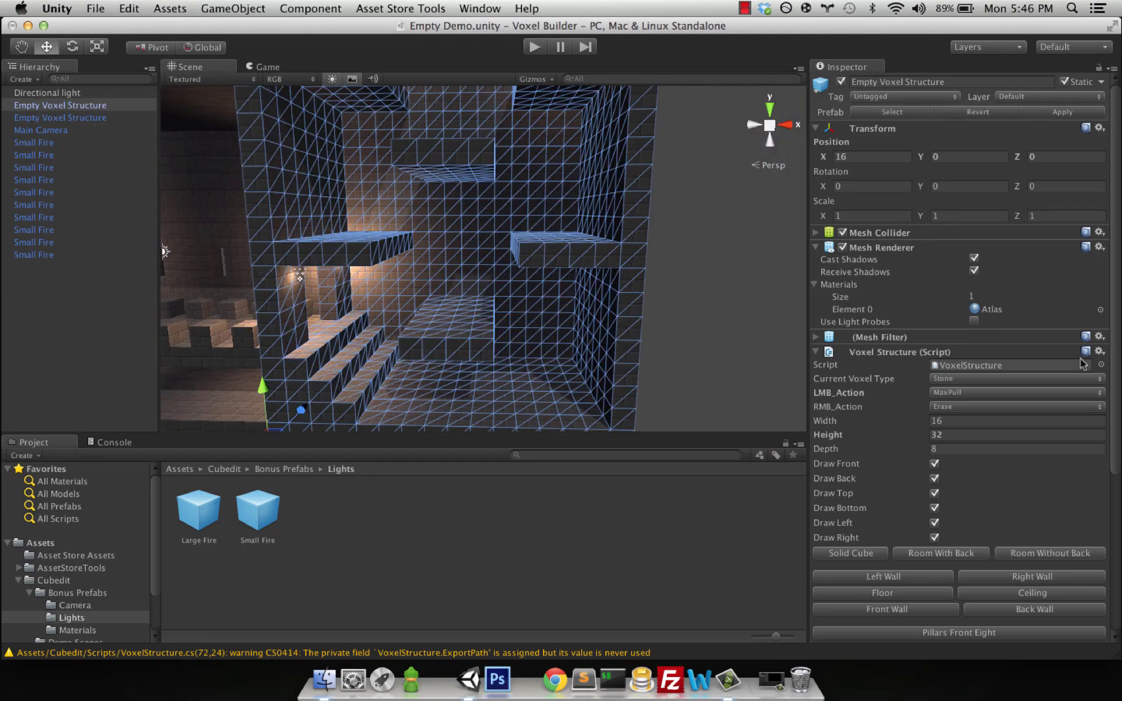
pyautogui.click(974, 393)
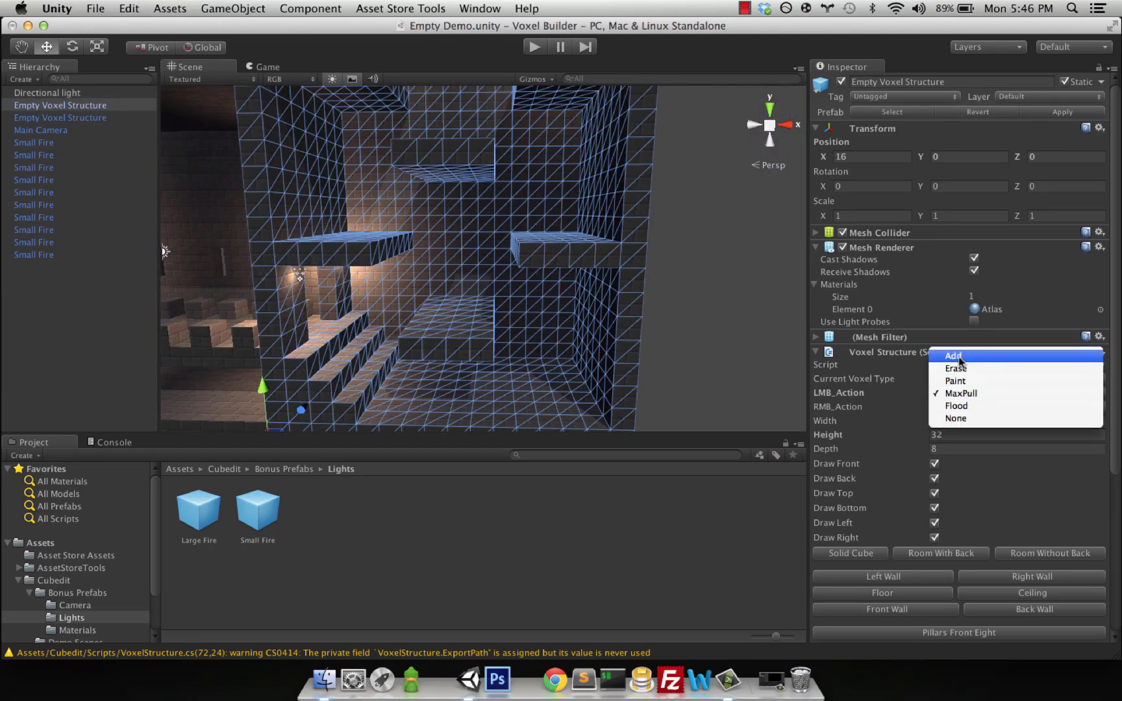
pyautogui.click(955, 355)
pyautogui.click(954, 379)
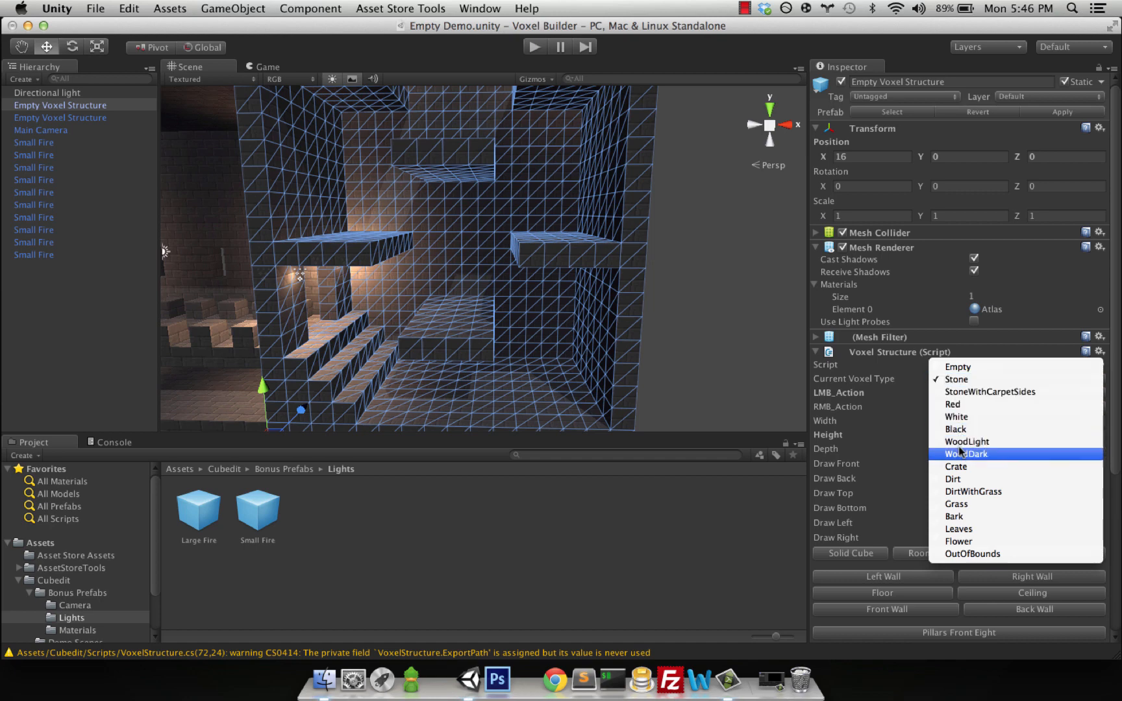
pyautogui.click(956, 466)
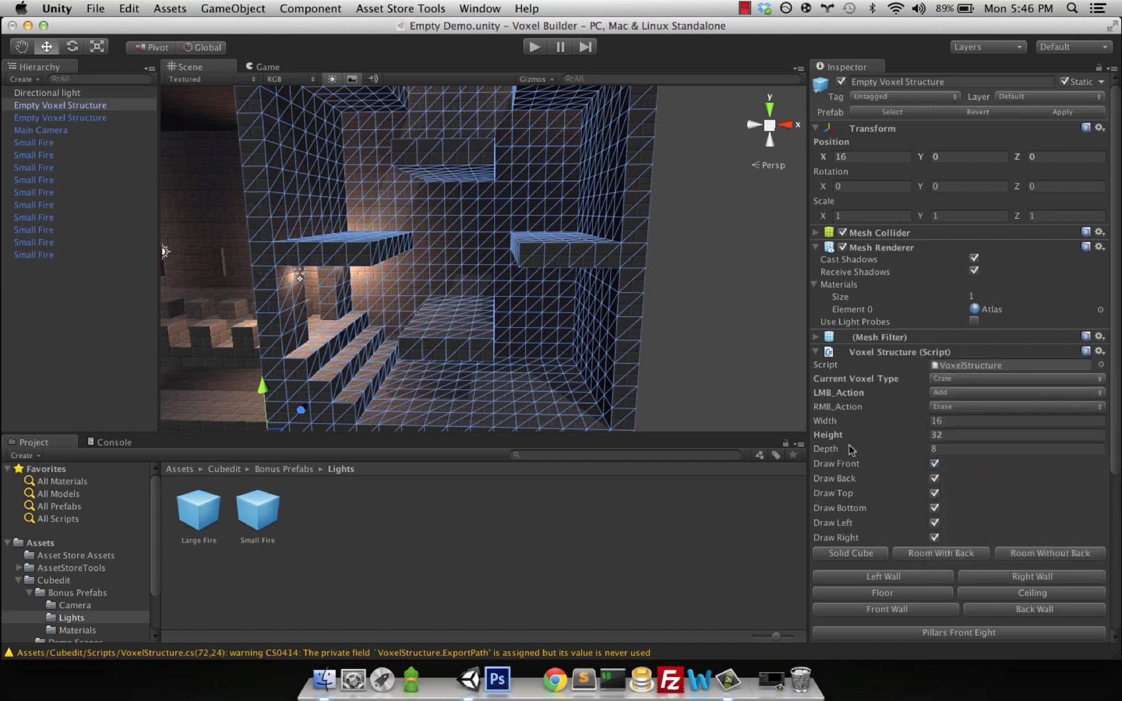
# - Place crates at the back of the taller structure's lower central platform and on its mid-height right platform
pyautogui.click(462, 292)
pyautogui.moveTo(494, 267); pyautogui.dragTo(455, 300, button='middle')
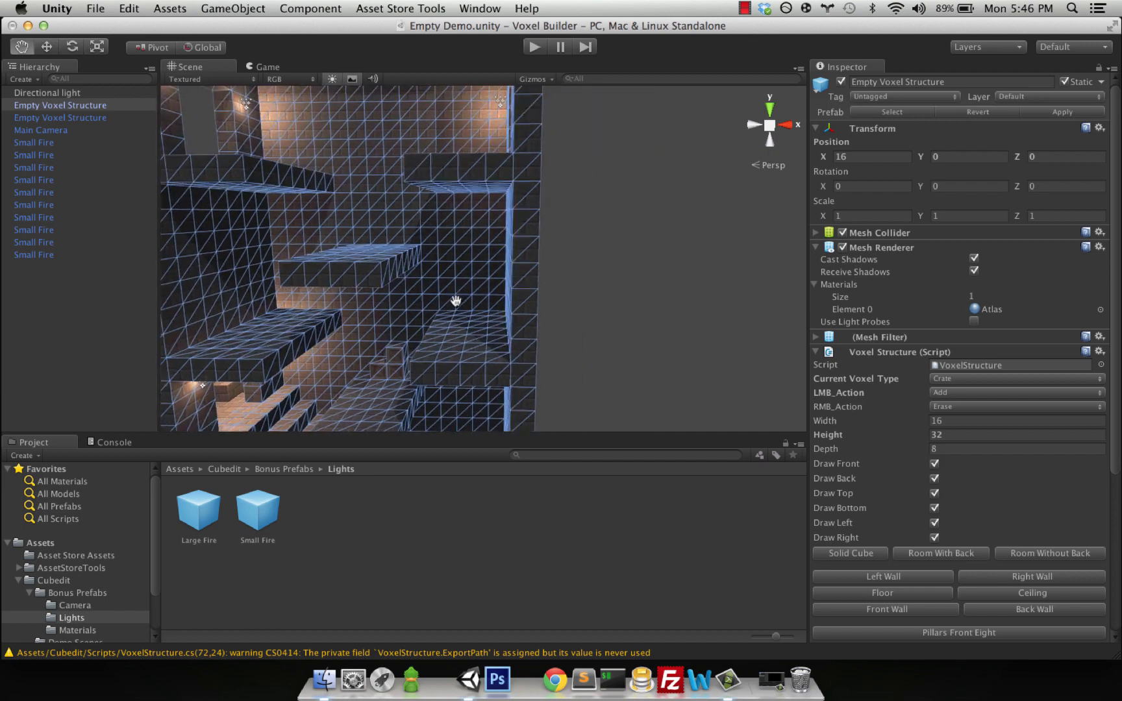
pyautogui.click(499, 319)
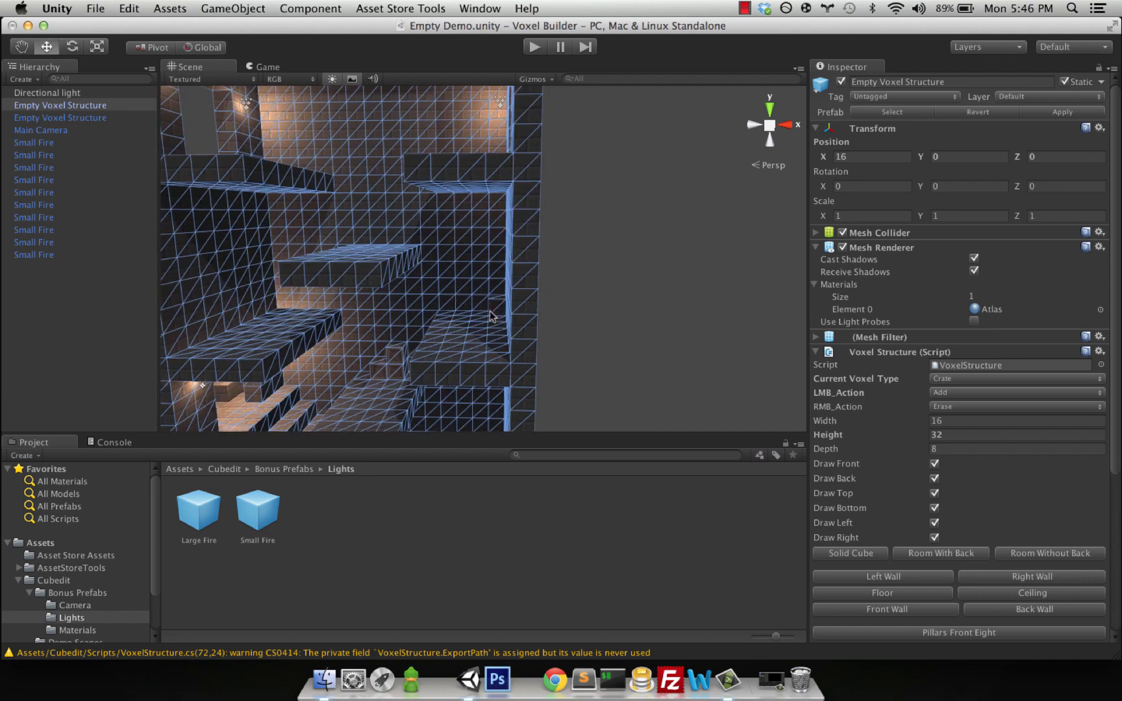
pyautogui.click(486, 331)
# - Place crates on the taller structure's mid-height left platform and at the back of its upper central platform
pyautogui.moveTo(459, 357); pyautogui.dragTo(546, 343, button='middle')
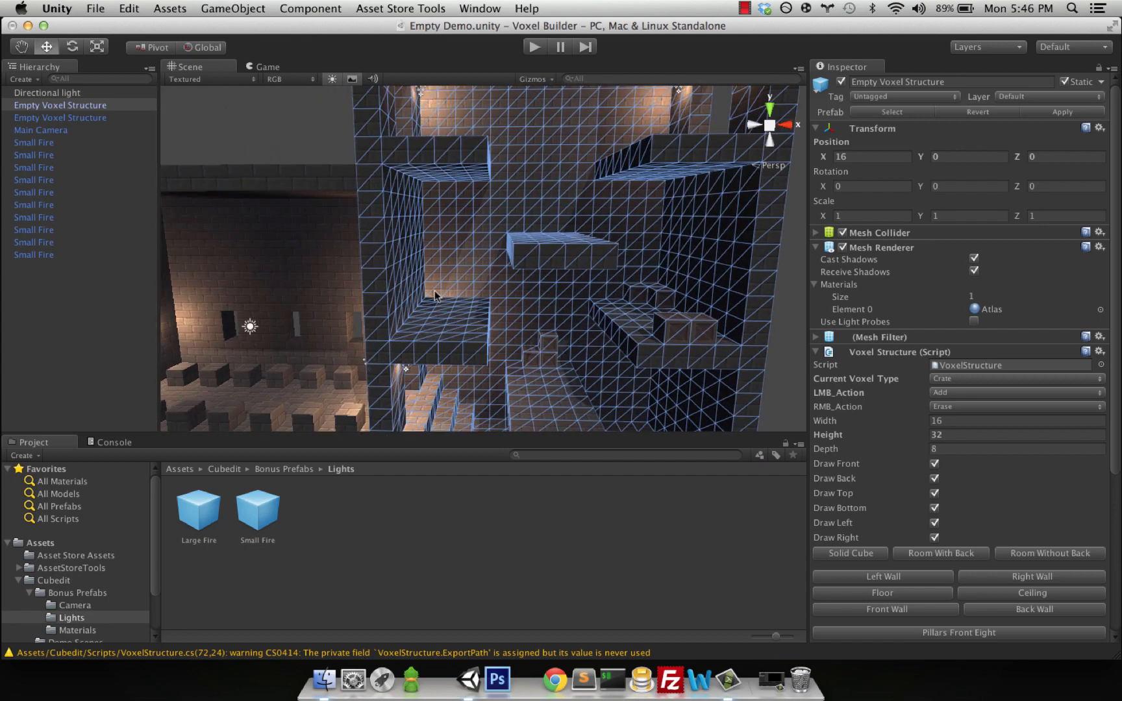
pyautogui.click(453, 294)
pyautogui.click(427, 303)
pyautogui.moveTo(427, 302); pyautogui.dragTo(453, 297, button='middle')
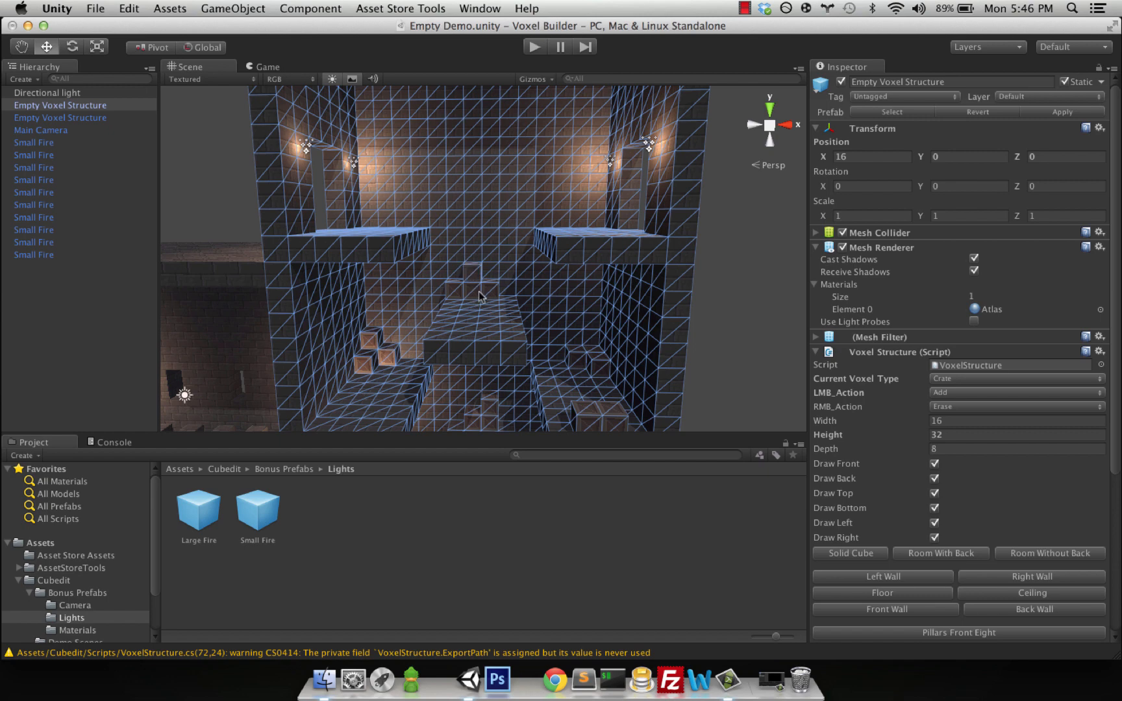
# - Stack crates in the back corner of the taller structure's upper right platform
pyautogui.keyDown('alt'); pyautogui.moveTo(471, 295); pyautogui.dragTo(470, 293); pyautogui.keyUp('alt')
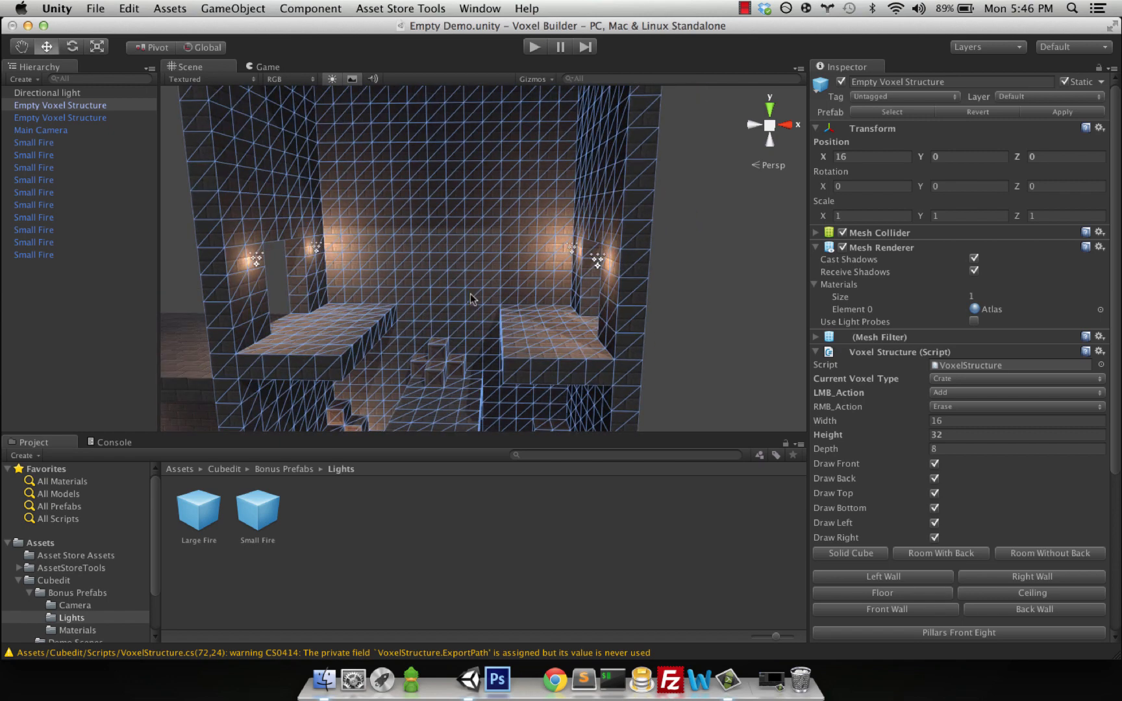
pyautogui.click(545, 299)
pyautogui.click(542, 294)
# - Place crates along the back of the taller structure's upper left platform and run the scene
pyautogui.moveTo(412, 296); pyautogui.dragTo(457, 299, button='middle')
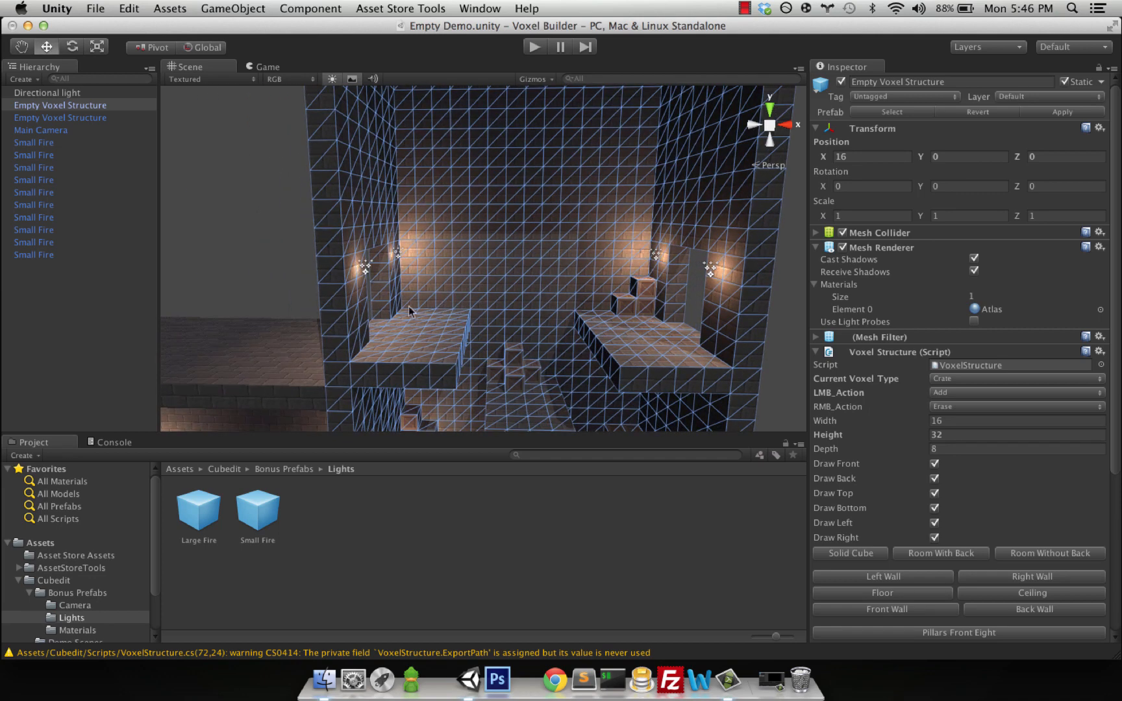
pyautogui.click(408, 306)
pyautogui.click(428, 306)
pyautogui.click(462, 301)
pyautogui.click(402, 308)
pyautogui.scroll(-2, 551, 300)
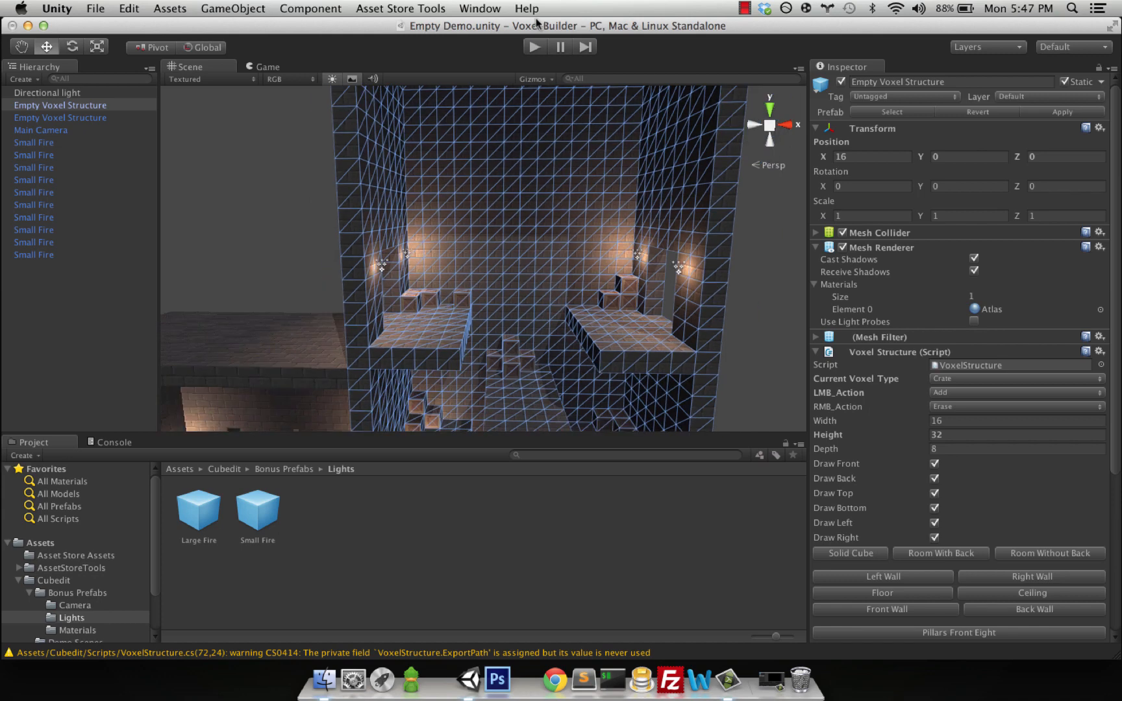
pyautogui.click(534, 48)
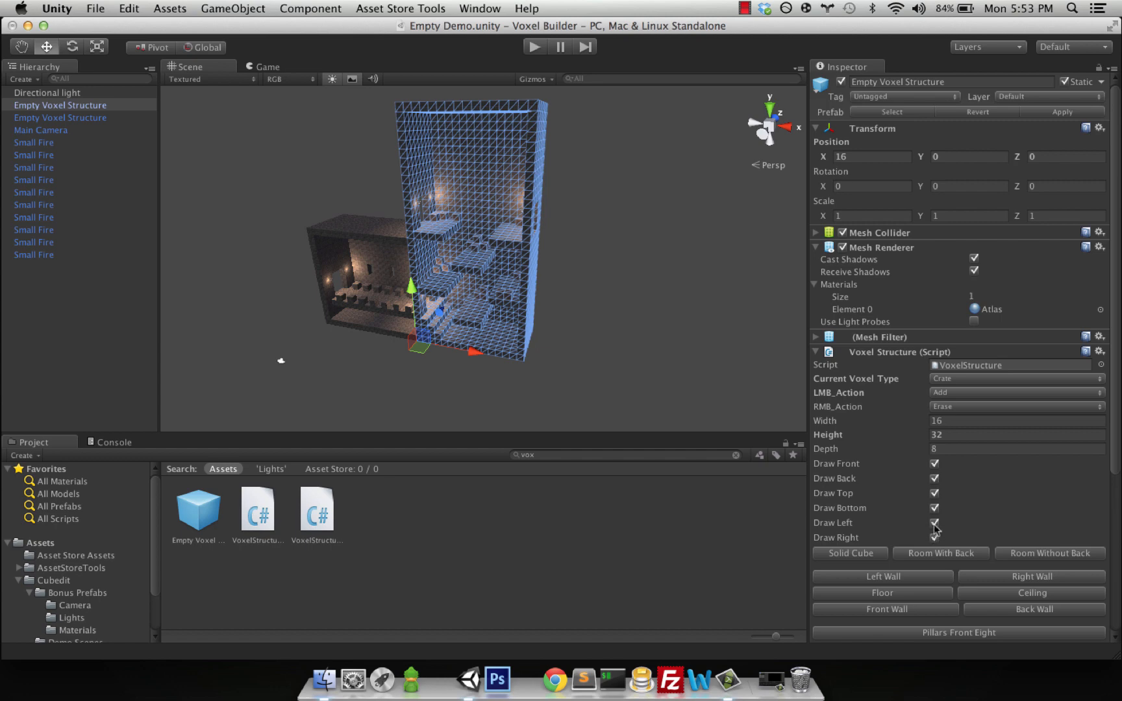
# - Examine the taller structure's Voxel Structure settings and the list of available voxel types
pyautogui.scroll(-3, 886, 494)
pyautogui.scroll(2, 933, 565)
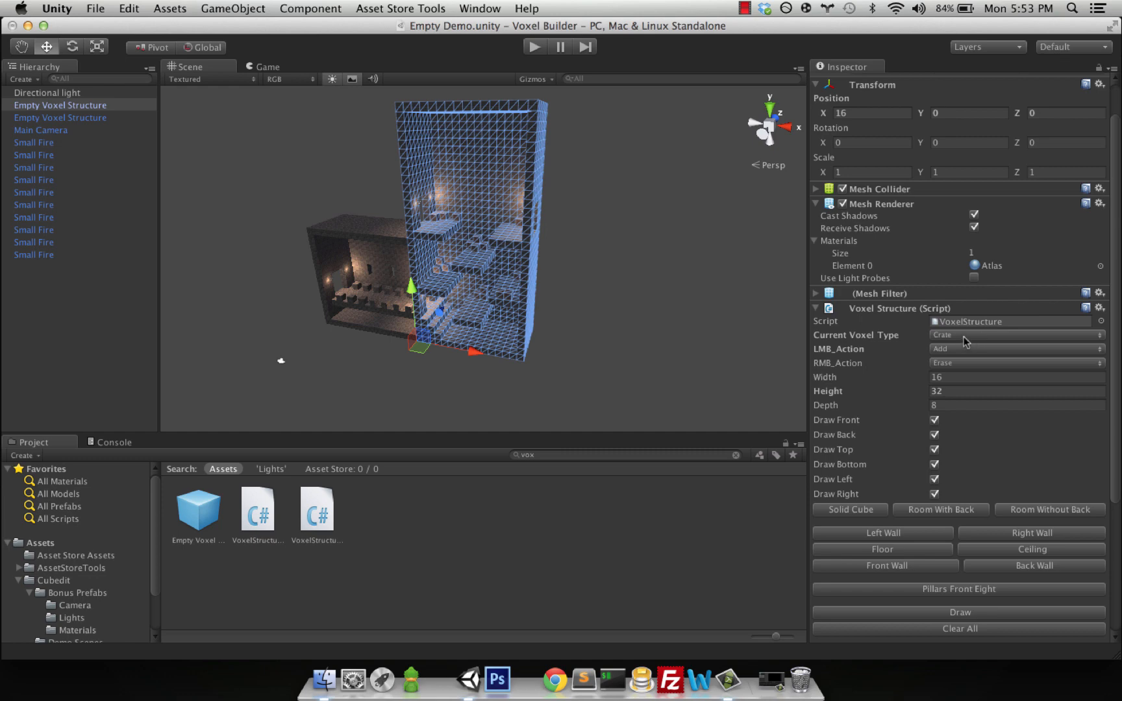
pyautogui.click(965, 336)
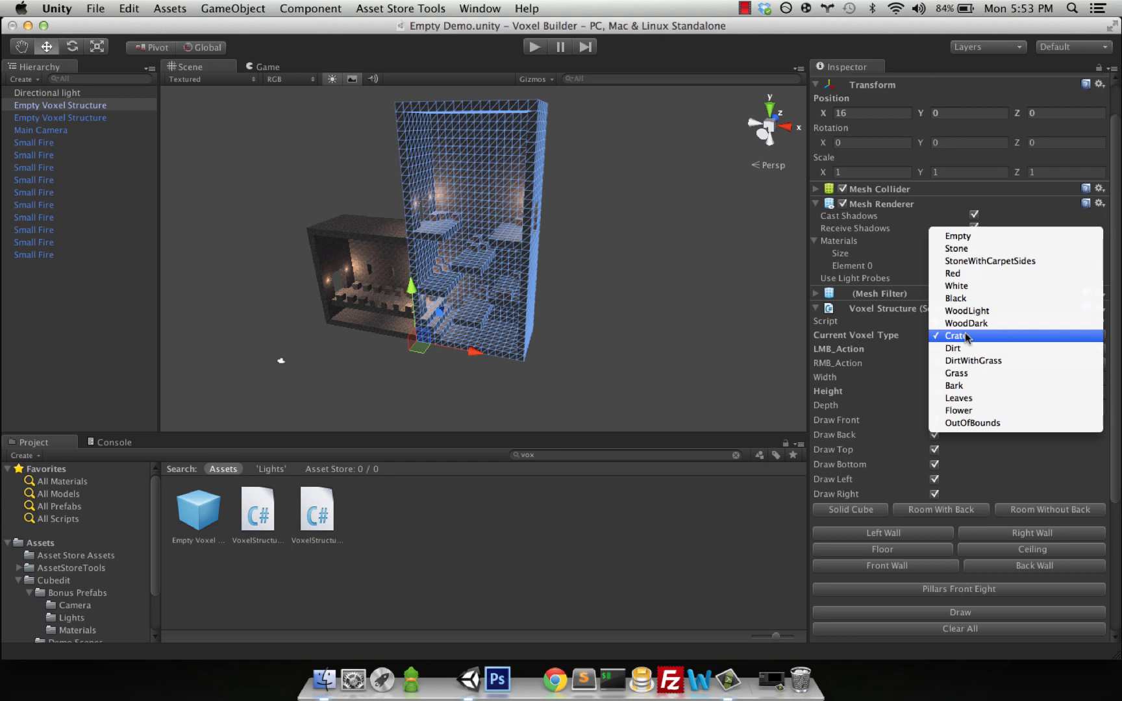
pyautogui.click(965, 336)
pyautogui.scroll(5, 654, 296)
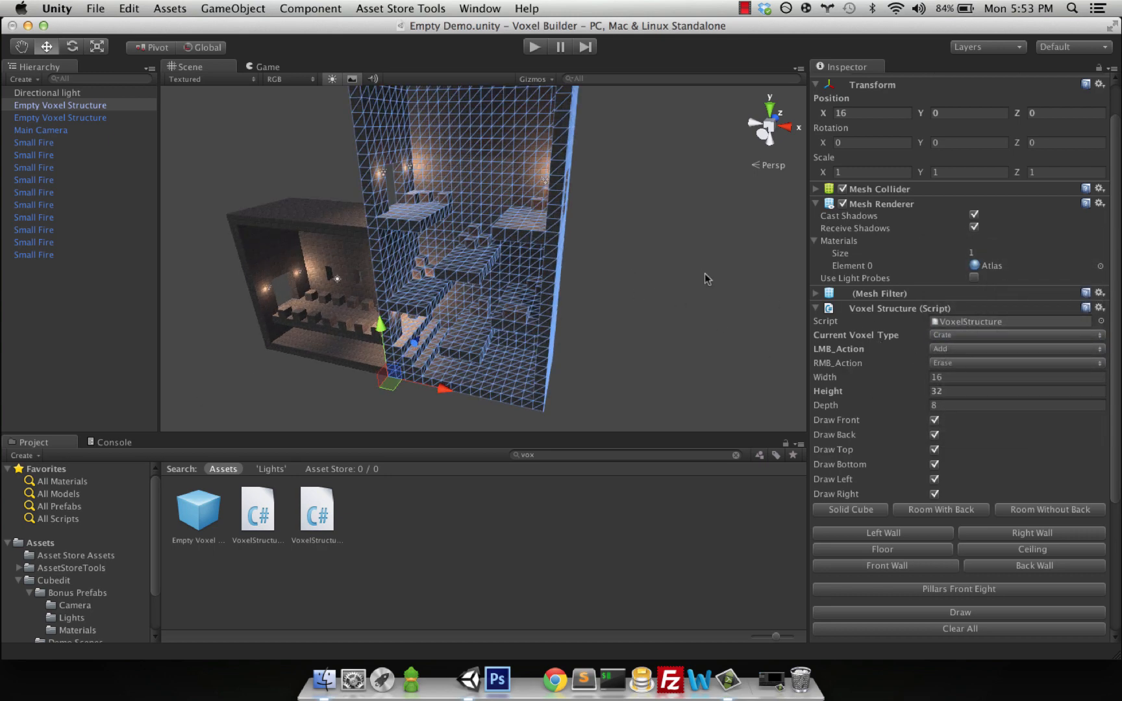
pyautogui.moveTo(637, 190); pyautogui.dragTo(583, 269, button='middle')
pyautogui.scroll(6, 686, 278)
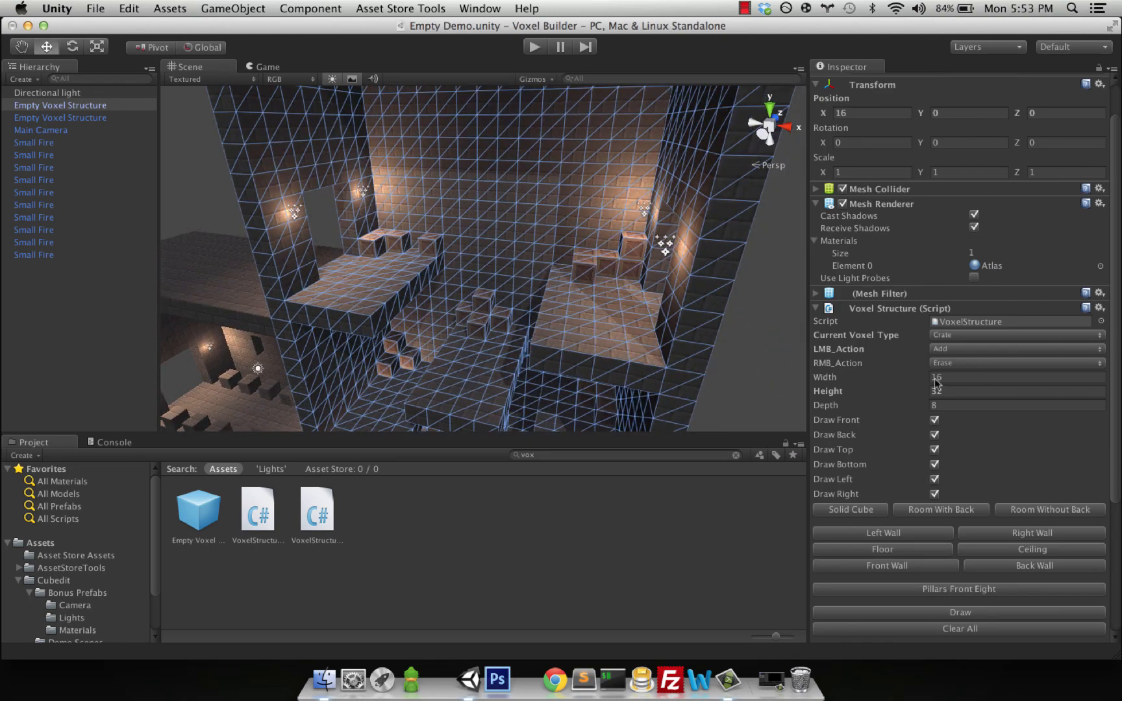
pyautogui.scroll(-5, 917, 560)
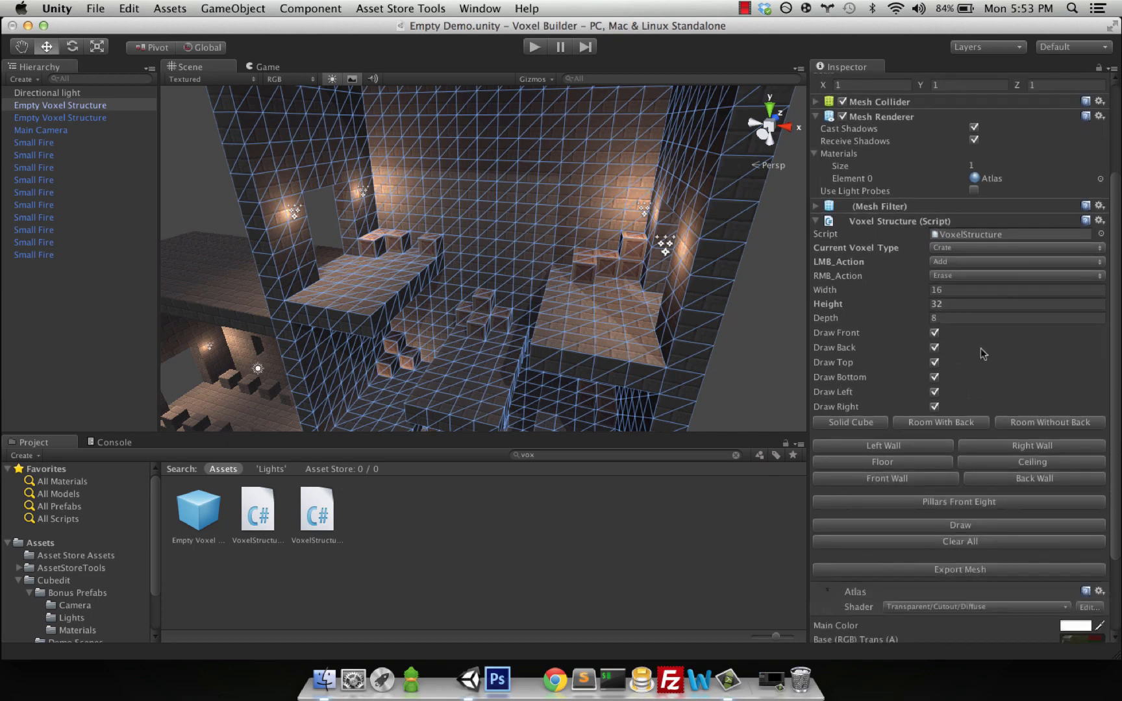
pyautogui.scroll(1, 974, 306)
# - With the voxel type set to Stone, add a voxel at the upper right platform's crates and erase voxels there
pyautogui.click(957, 280)
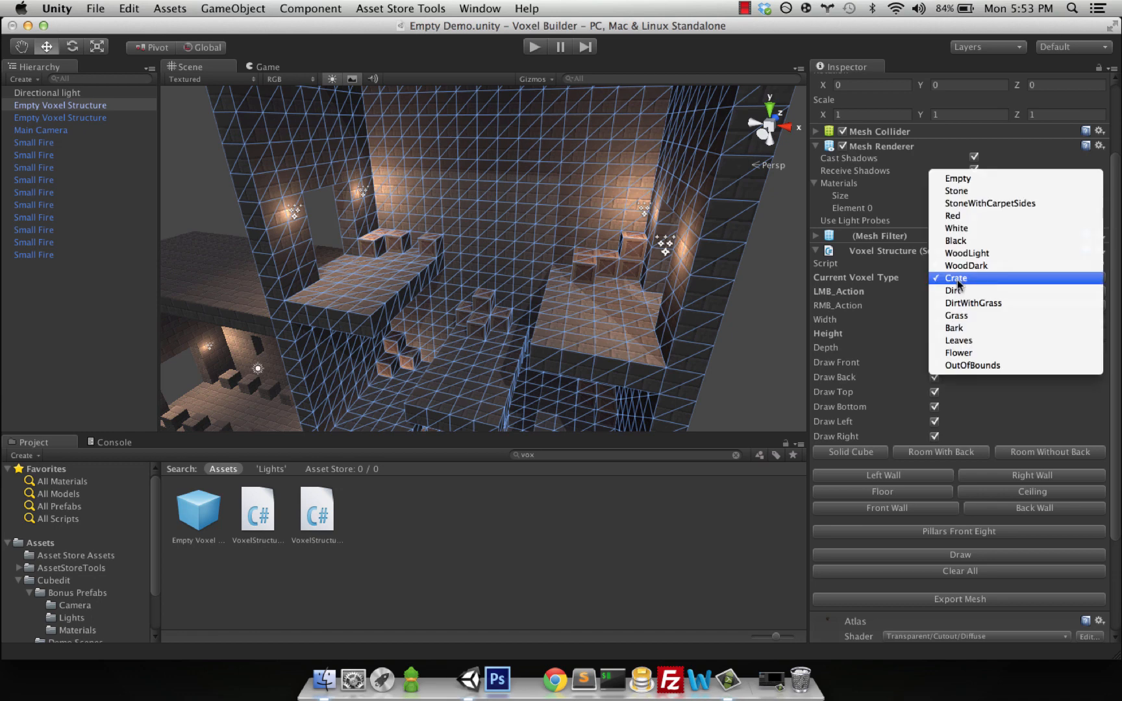
pyautogui.click(998, 238)
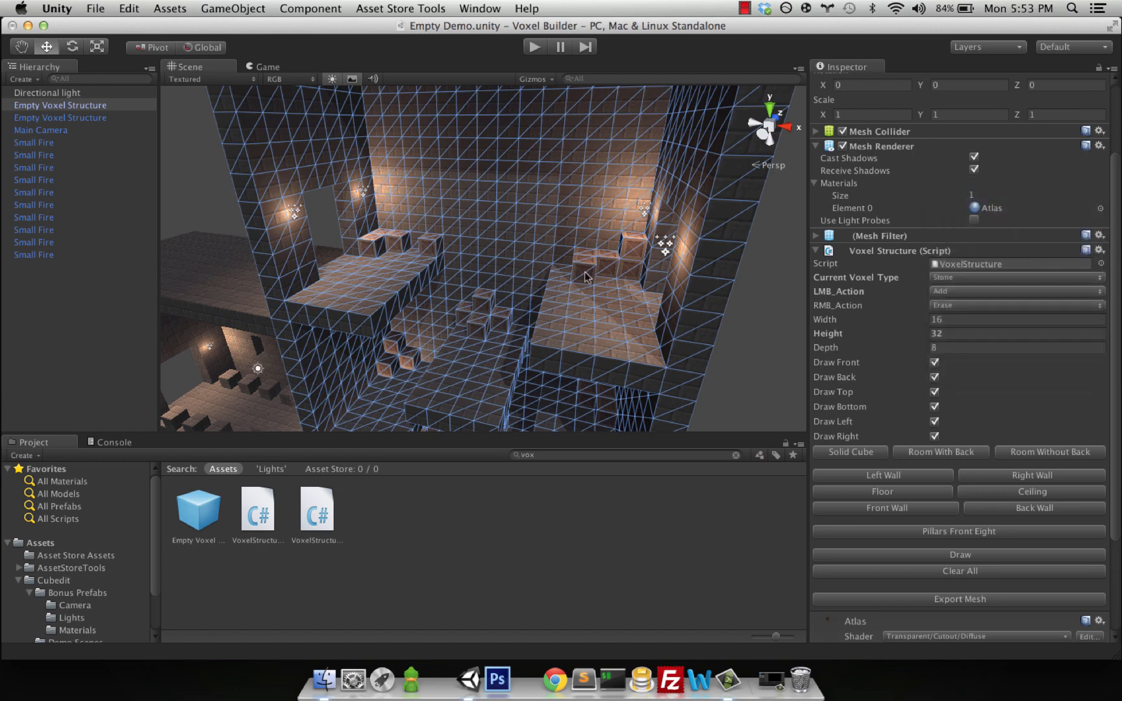
pyautogui.click(586, 245)
pyautogui.rightClick(583, 262)
pyautogui.rightClick(586, 246)
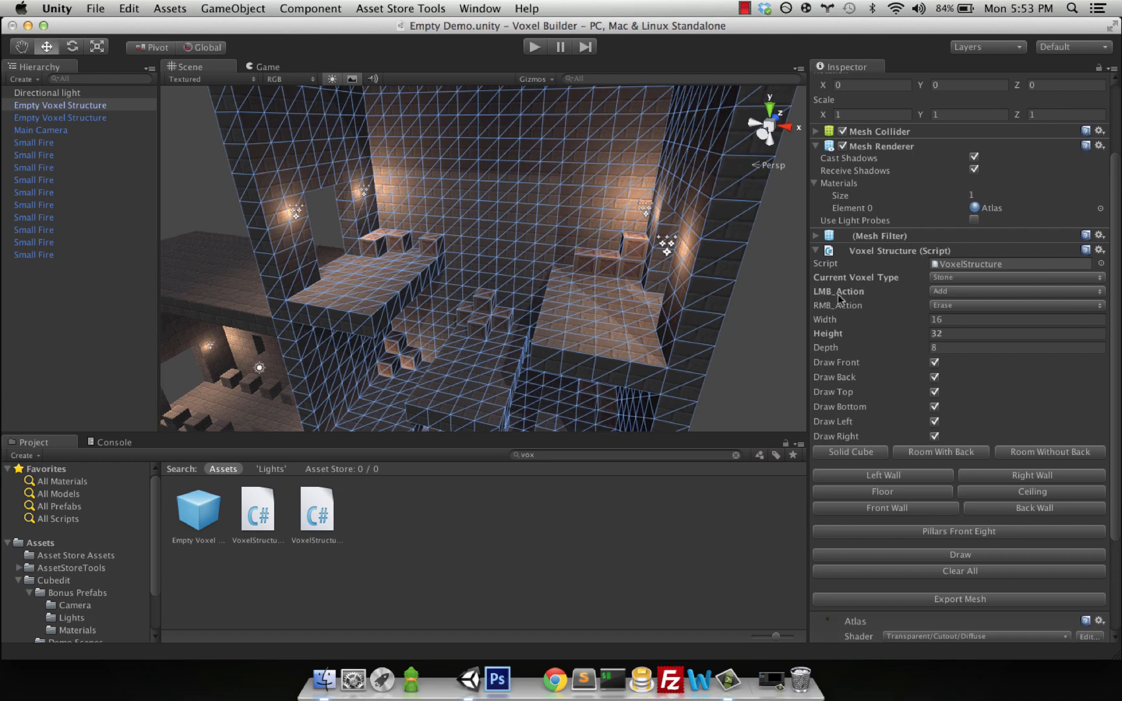
# - Review the available RMB_Action and LMB_Action options and set LMB_Action to Paint
pyautogui.click(952, 308)
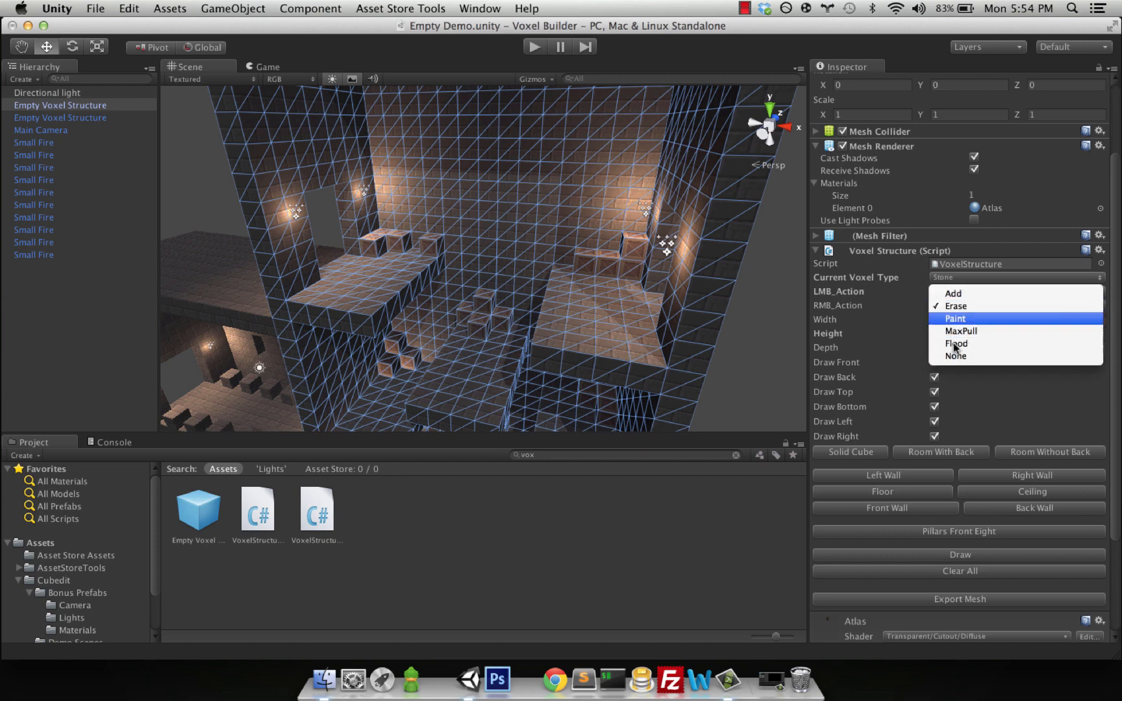
pyautogui.click(852, 301)
pyautogui.click(978, 294)
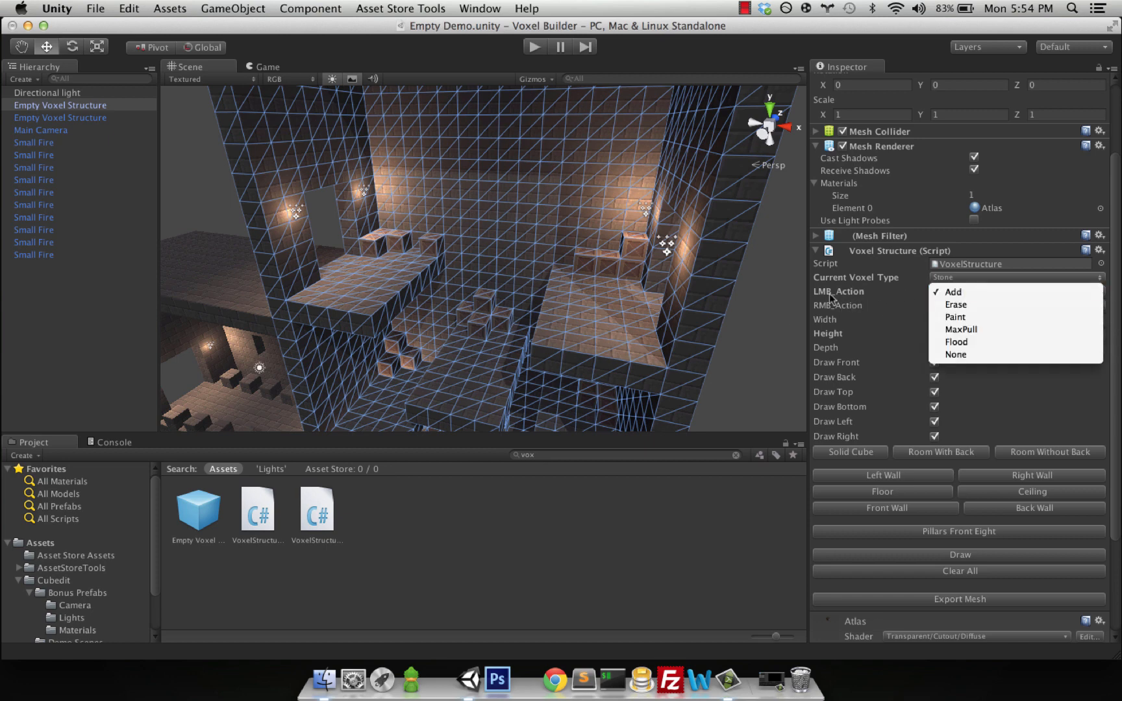
pyautogui.click(828, 293)
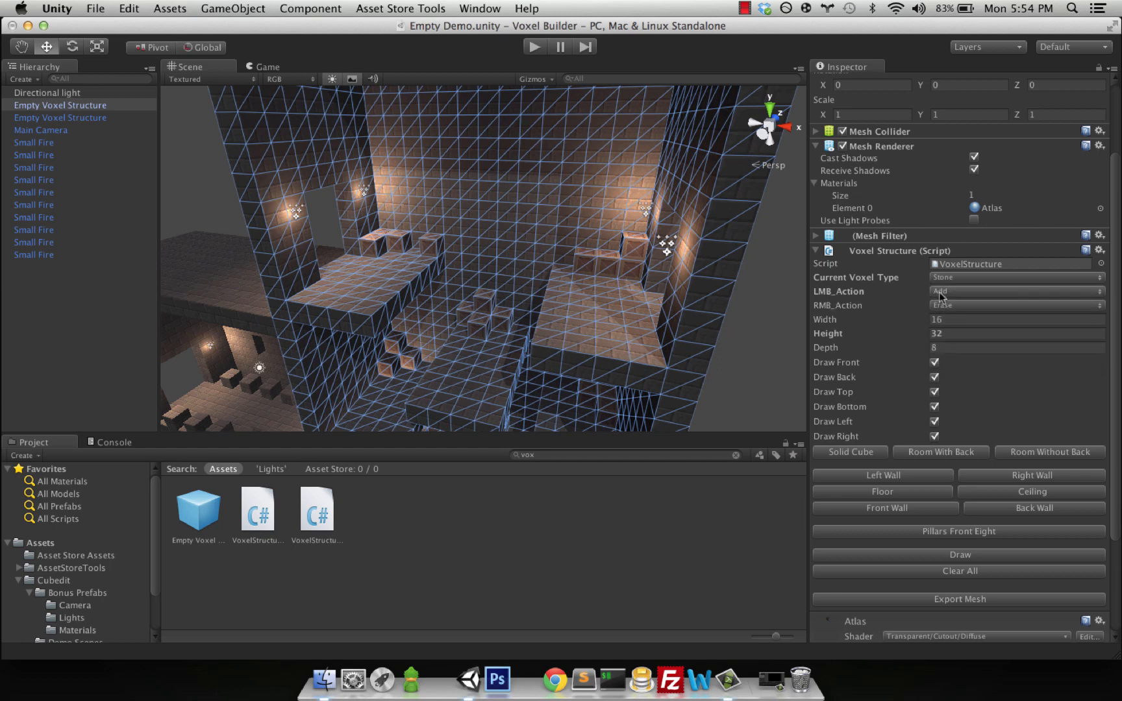
pyautogui.click(940, 293)
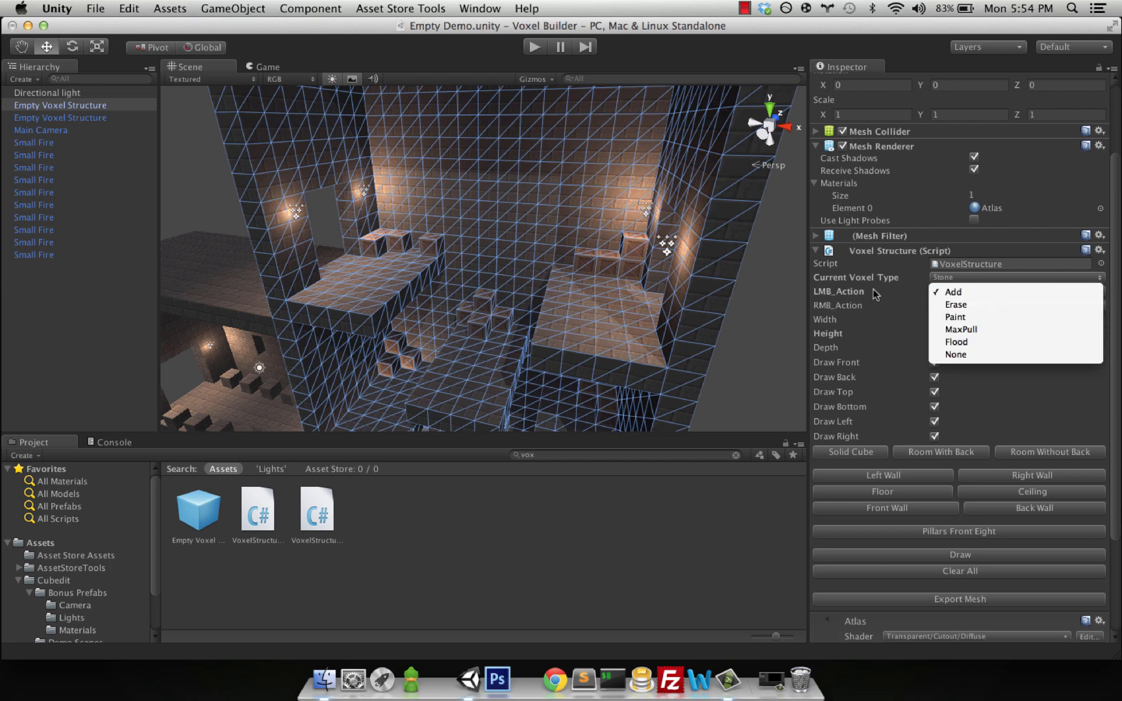
pyautogui.click(952, 318)
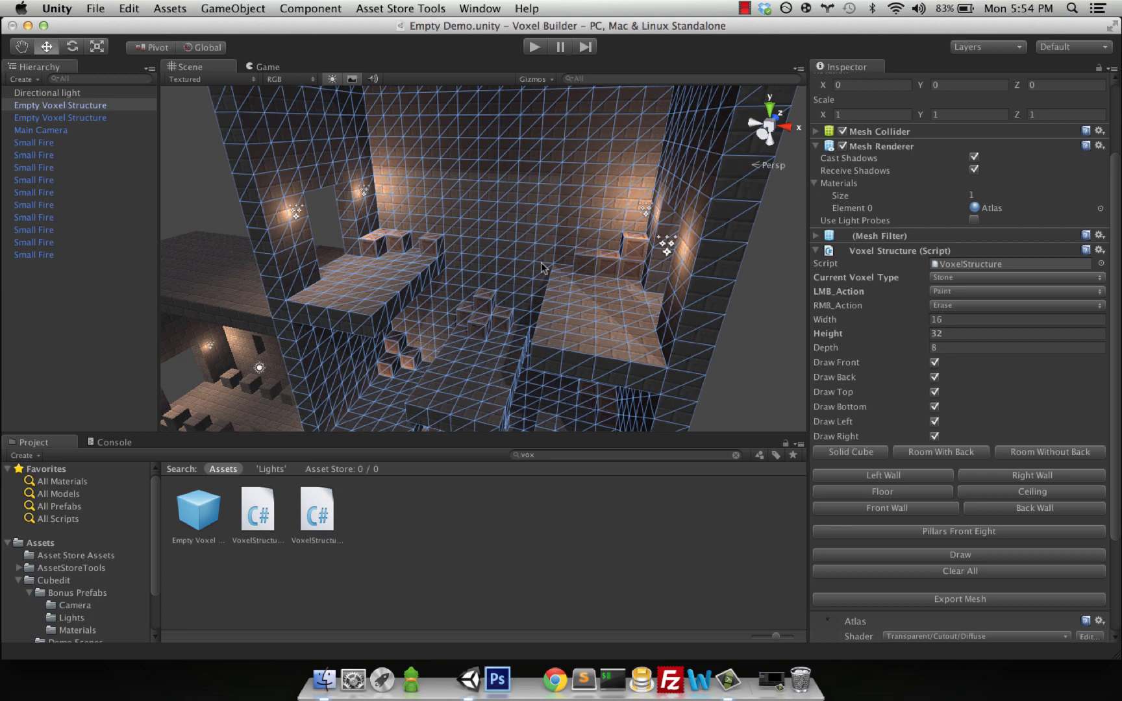
# - Set LMB_Action to MaxPull and pull a stone column up from the back of the upper right platform
pyautogui.click(955, 291)
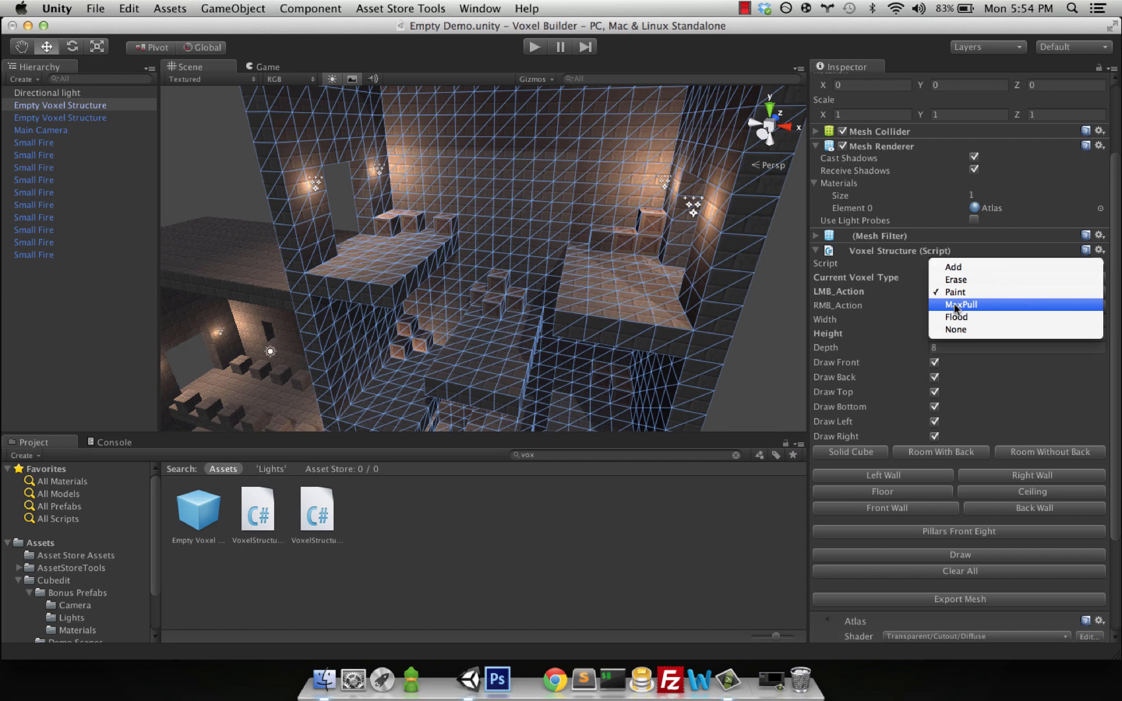
pyautogui.click(956, 304)
pyautogui.moveTo(654, 239); pyautogui.dragTo(619, 222, button='middle')
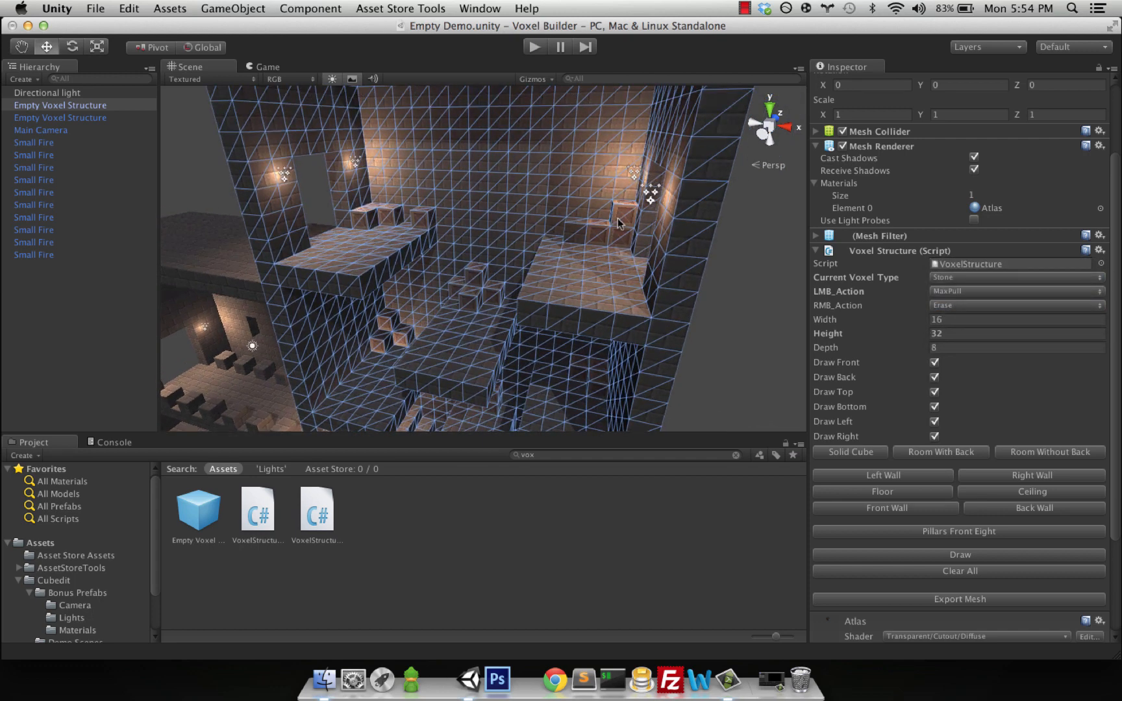
pyautogui.click(554, 243)
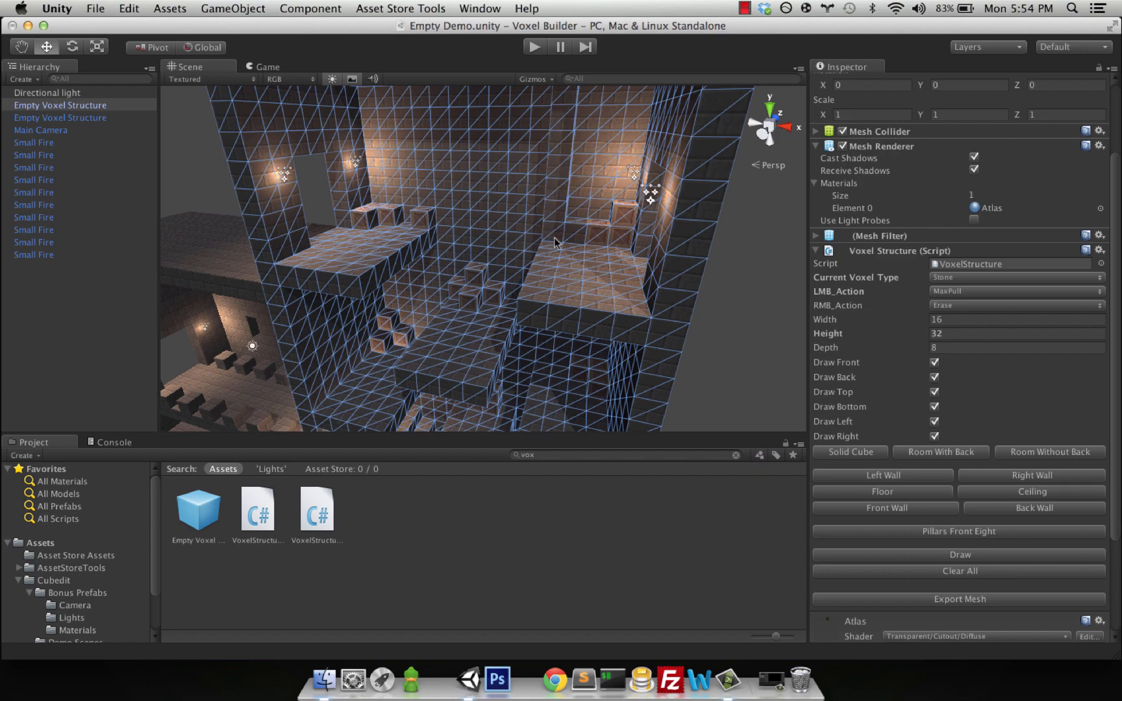
pyautogui.moveTo(554, 243); pyautogui.dragTo(523, 198, button='middle')
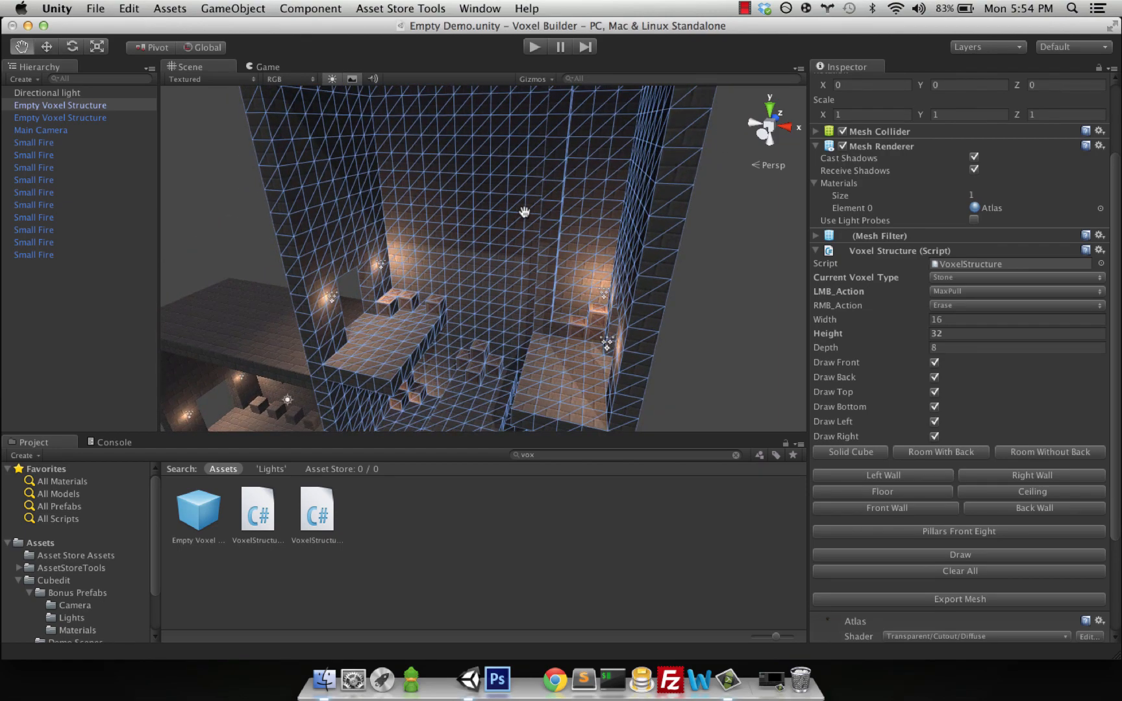
# - Set LMB_Action to Flood, flood a stone layer across the taller structure above its upper platforms, and remove that layer
pyautogui.keyDown('alt'); pyautogui.moveTo(526, 219); pyautogui.dragTo(552, 162); pyautogui.keyUp('alt')
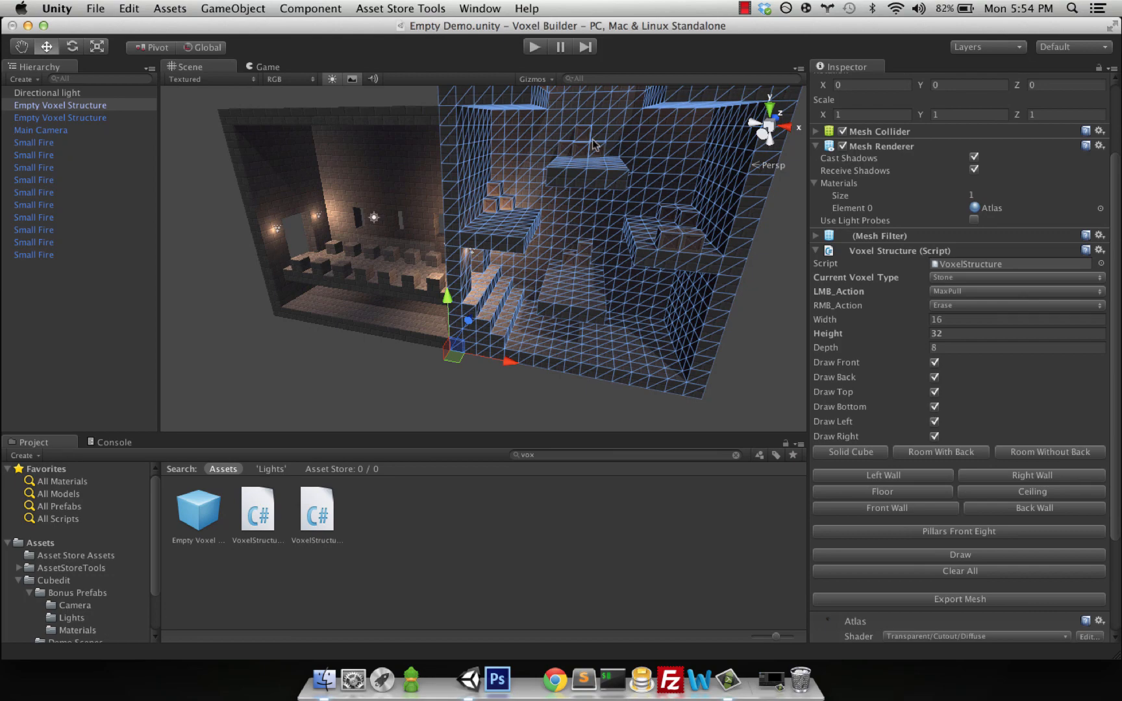
pyautogui.keyDown('alt'); pyautogui.moveTo(596, 145); pyautogui.dragTo(575, 222); pyautogui.keyUp('alt')
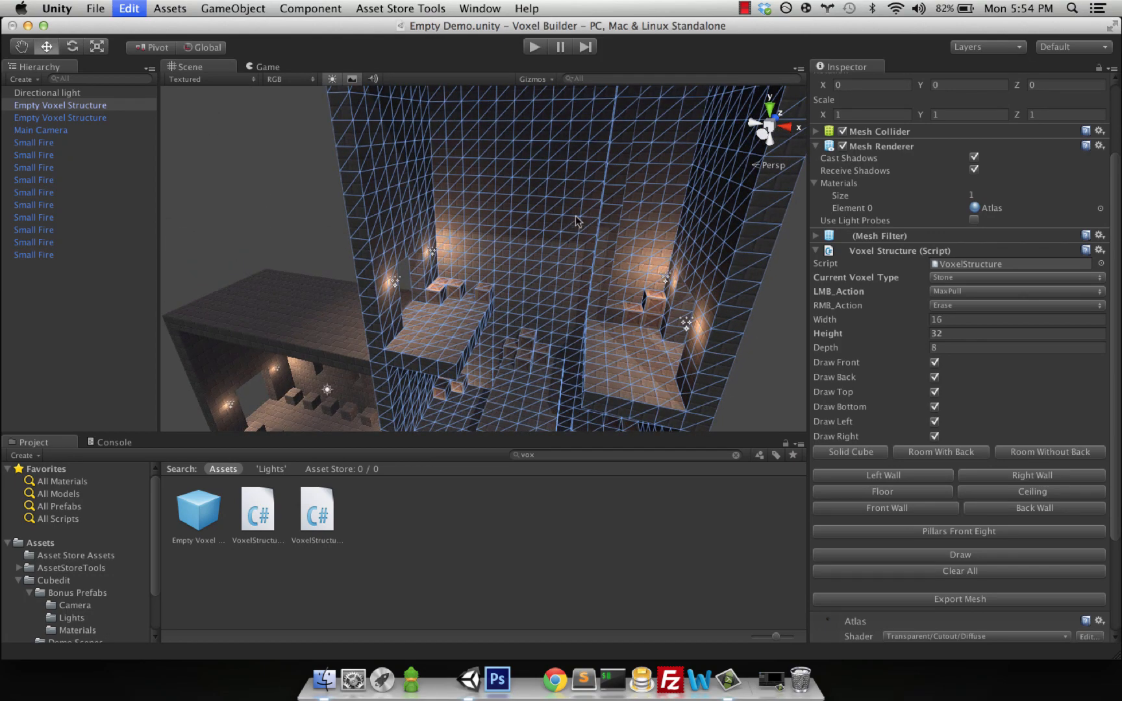
pyautogui.keyDown('alt'); pyautogui.moveTo(637, 244); pyautogui.dragTo(903, 294); pyautogui.keyUp('alt')
pyautogui.click(952, 292)
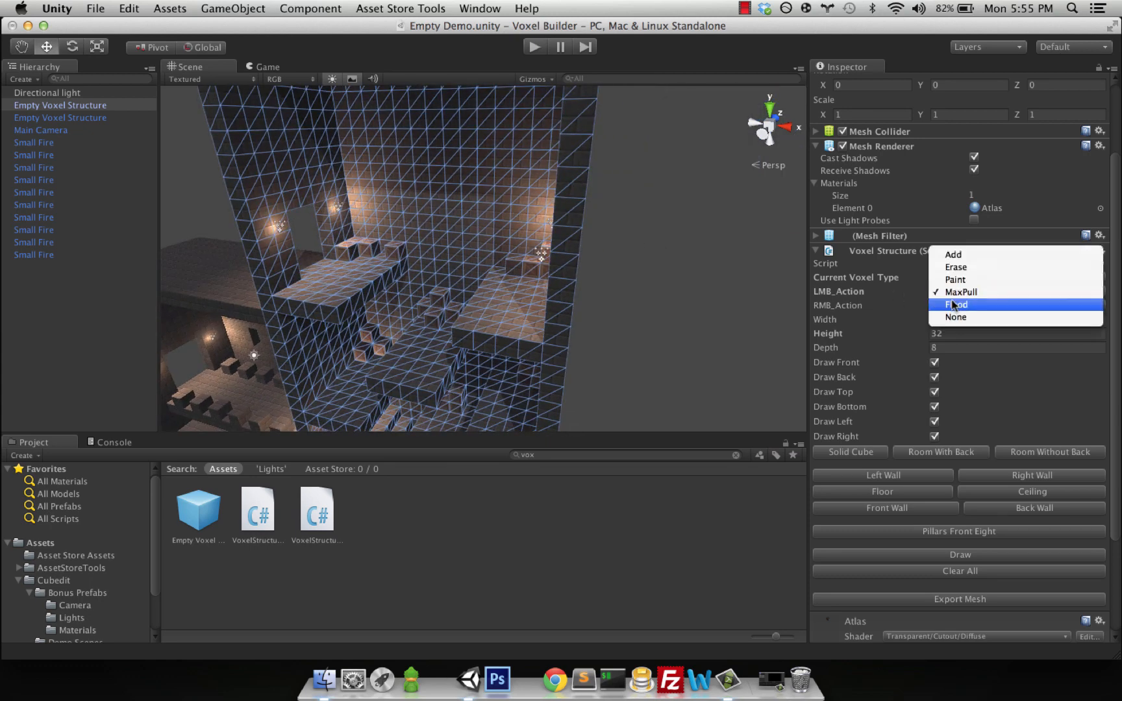
pyautogui.click(953, 305)
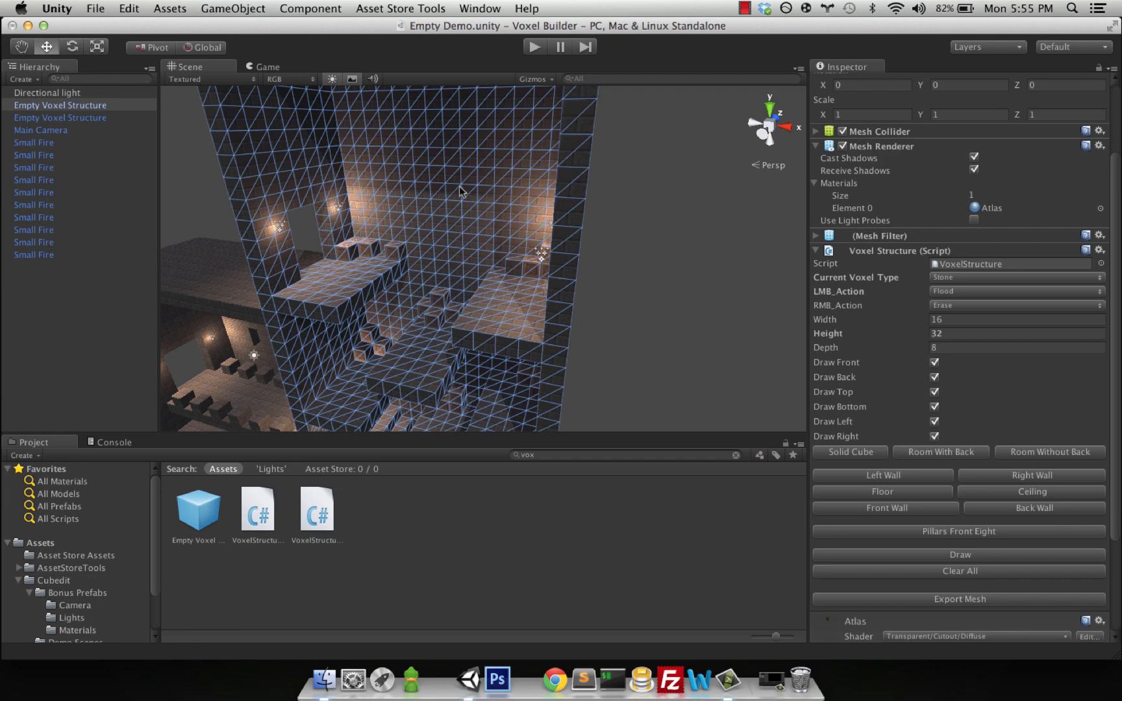
pyautogui.click(350, 172)
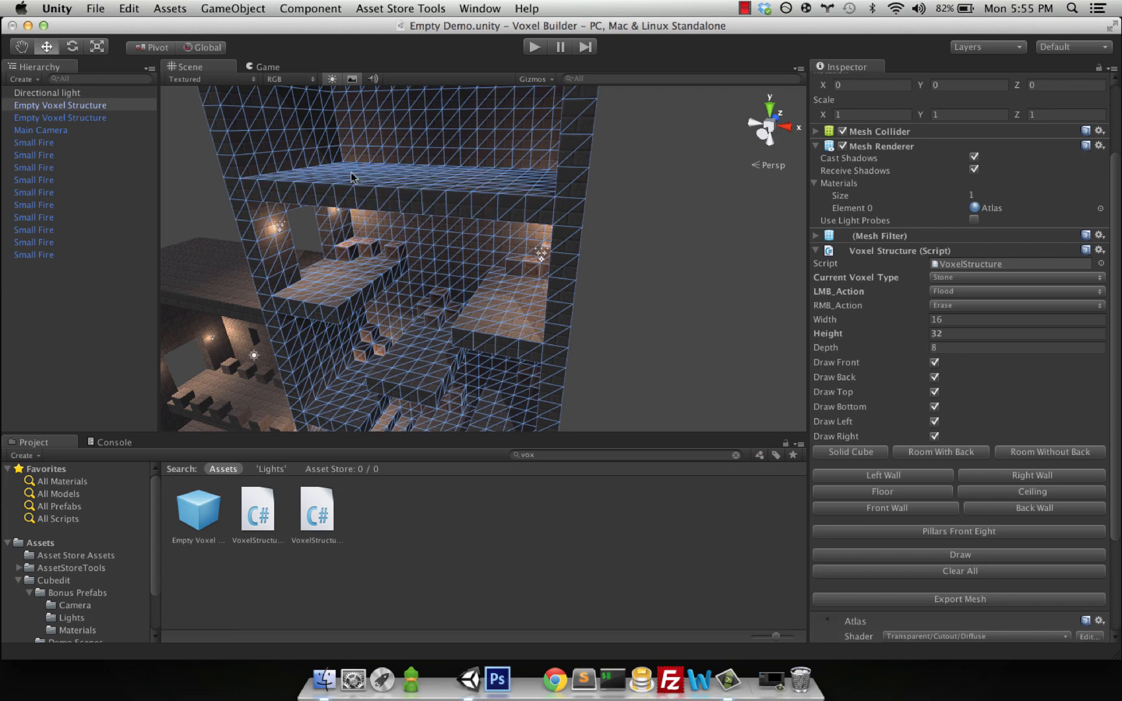
pyautogui.moveTo(387, 181); pyautogui.dragTo(418, 181, button='middle')
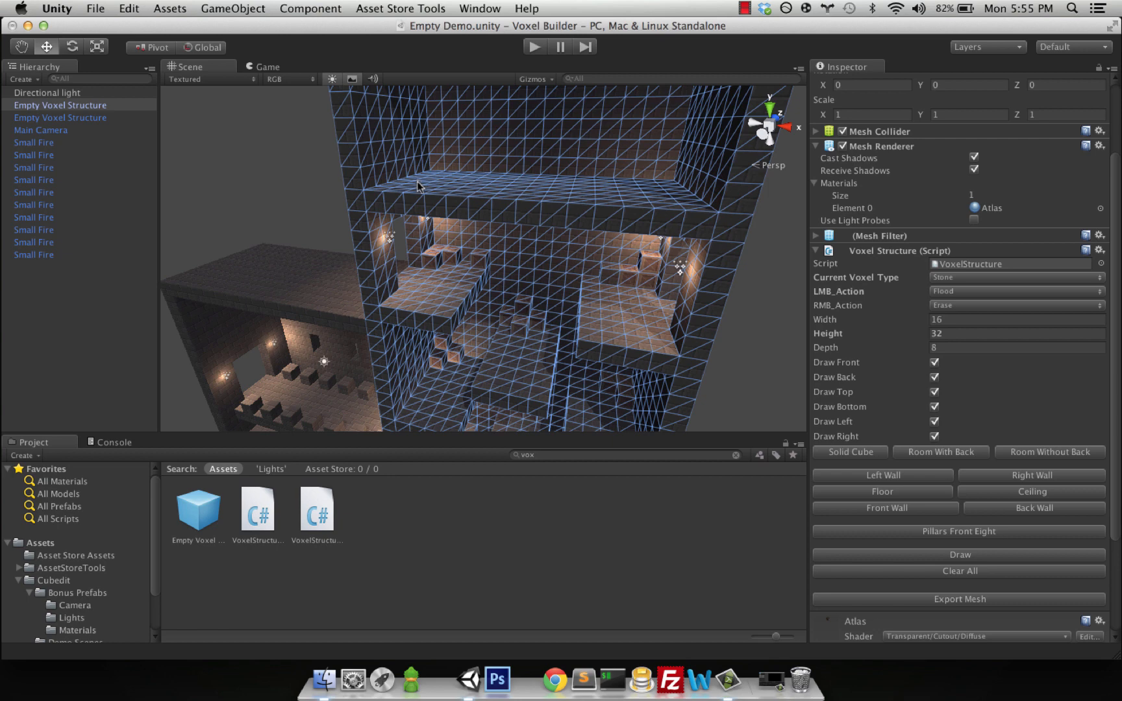
pyautogui.click(418, 180)
# - Set LMB_Action to None for the taller structure, and deselect and reselect it in the scene
pyautogui.click(957, 292)
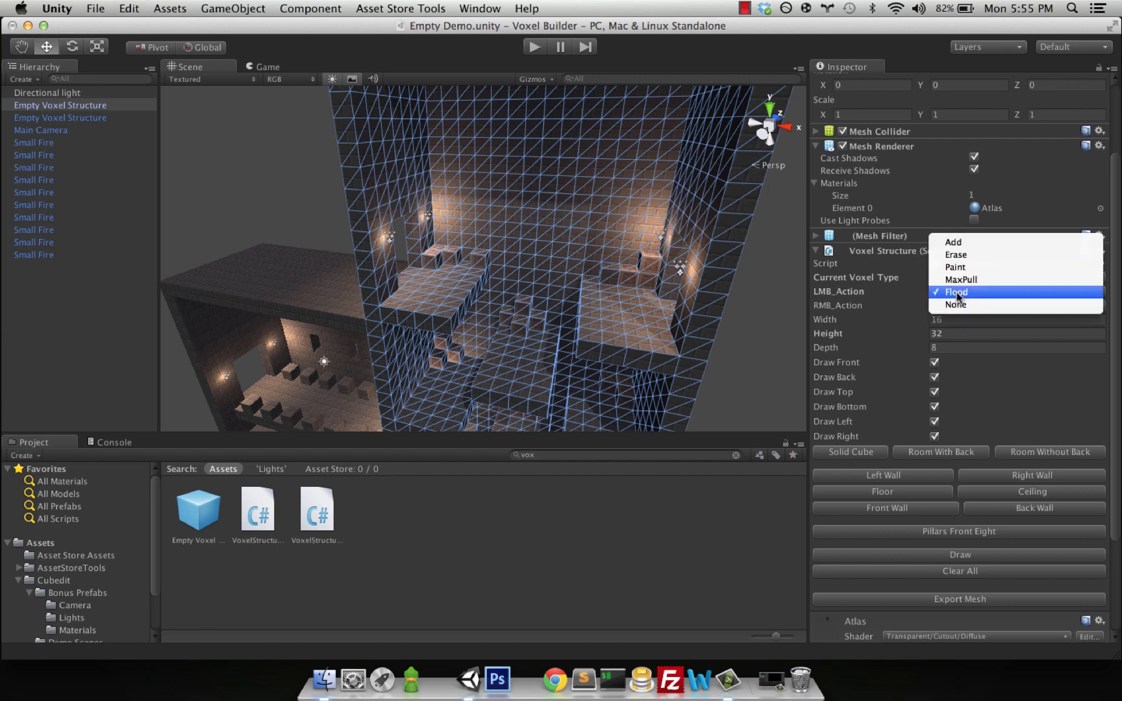
pyautogui.click(954, 304)
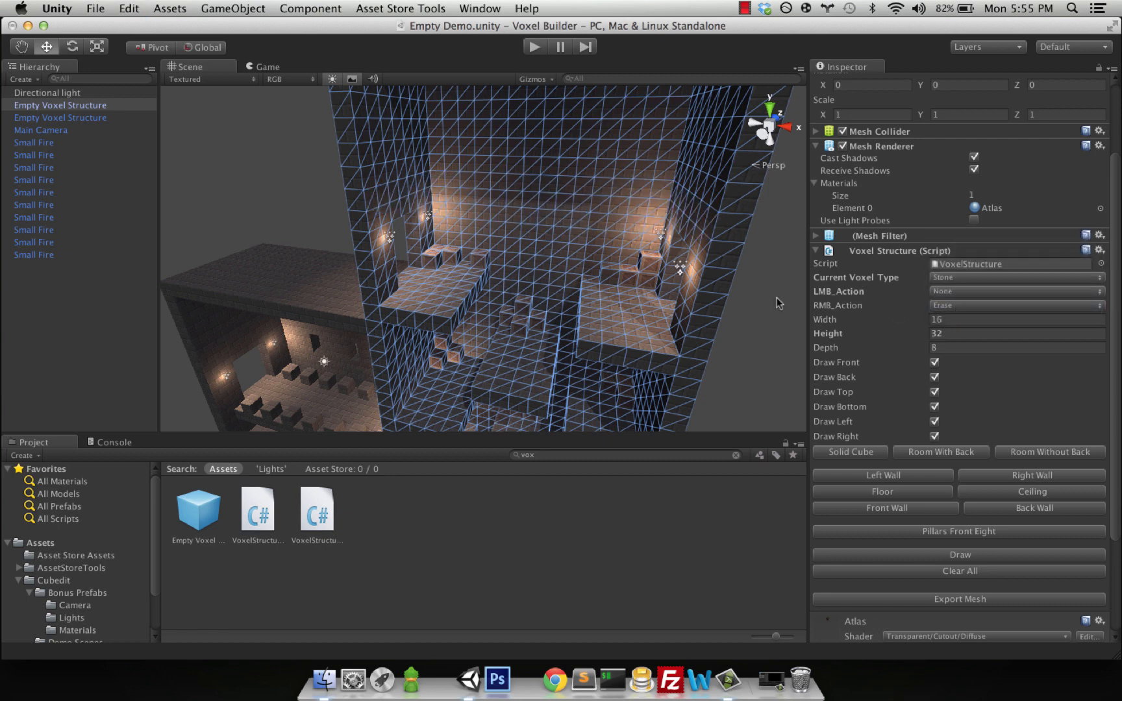
pyautogui.click(571, 254)
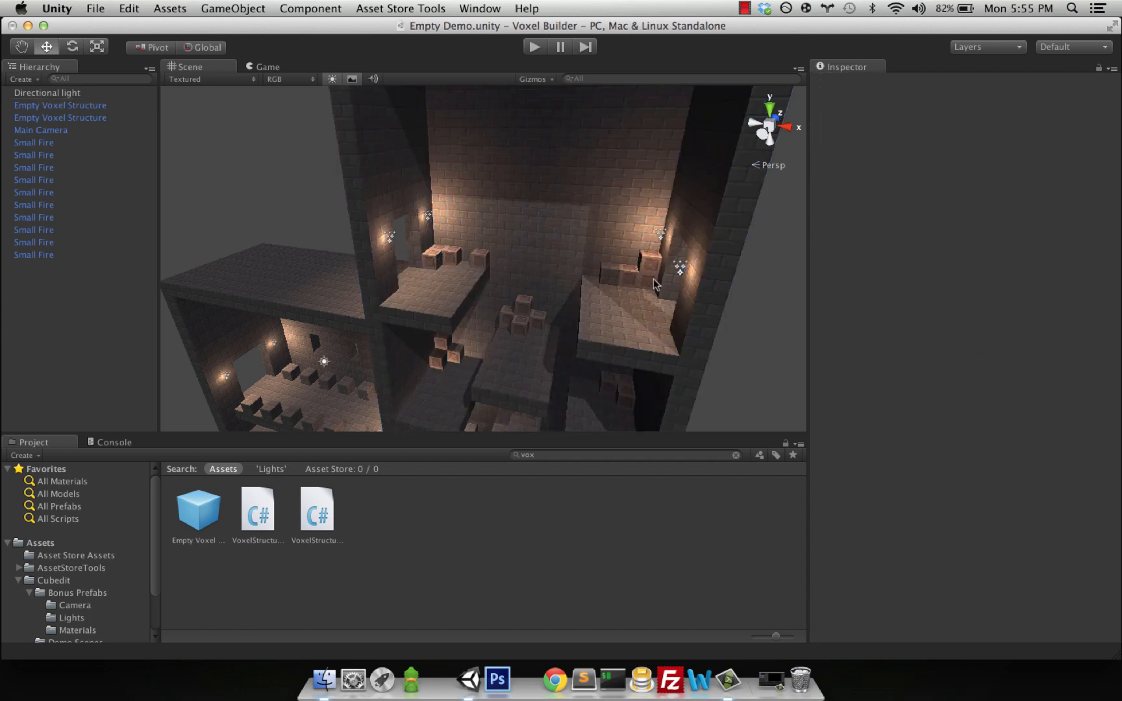
pyautogui.click(602, 228)
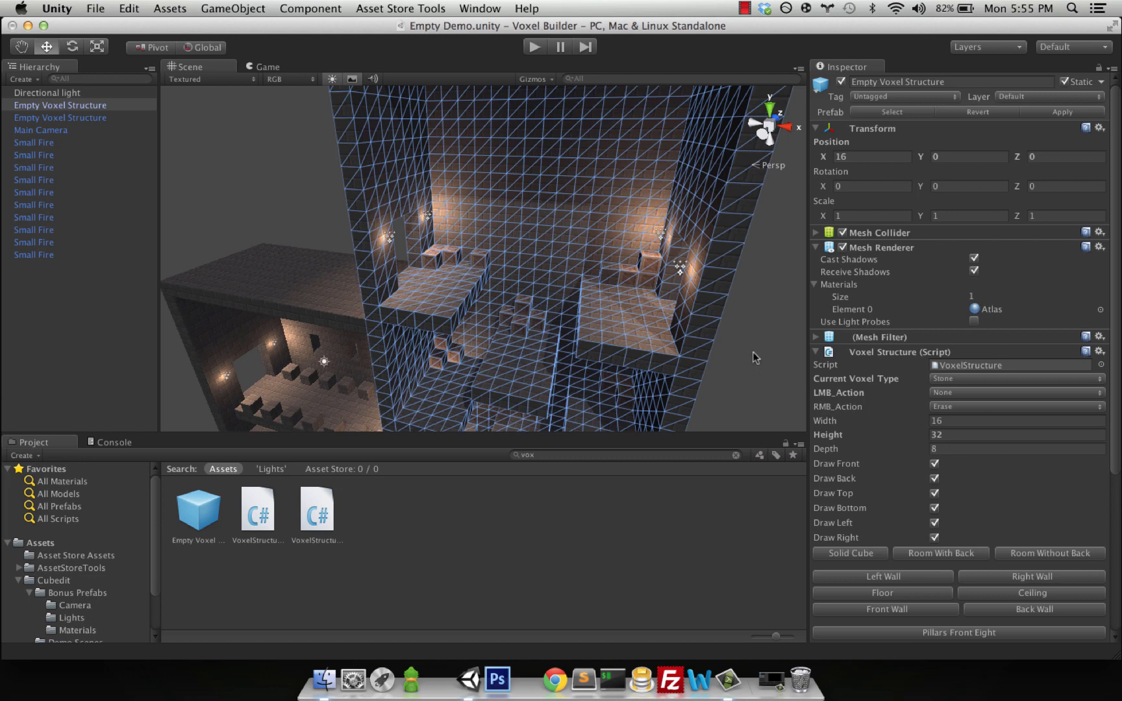
# - Erase a voxel from the taller structure's back wall and review the available RMB_Action options
pyautogui.keyDown('alt'); pyautogui.moveTo(753, 351); pyautogui.dragTo(948, 321); pyautogui.keyUp('alt')
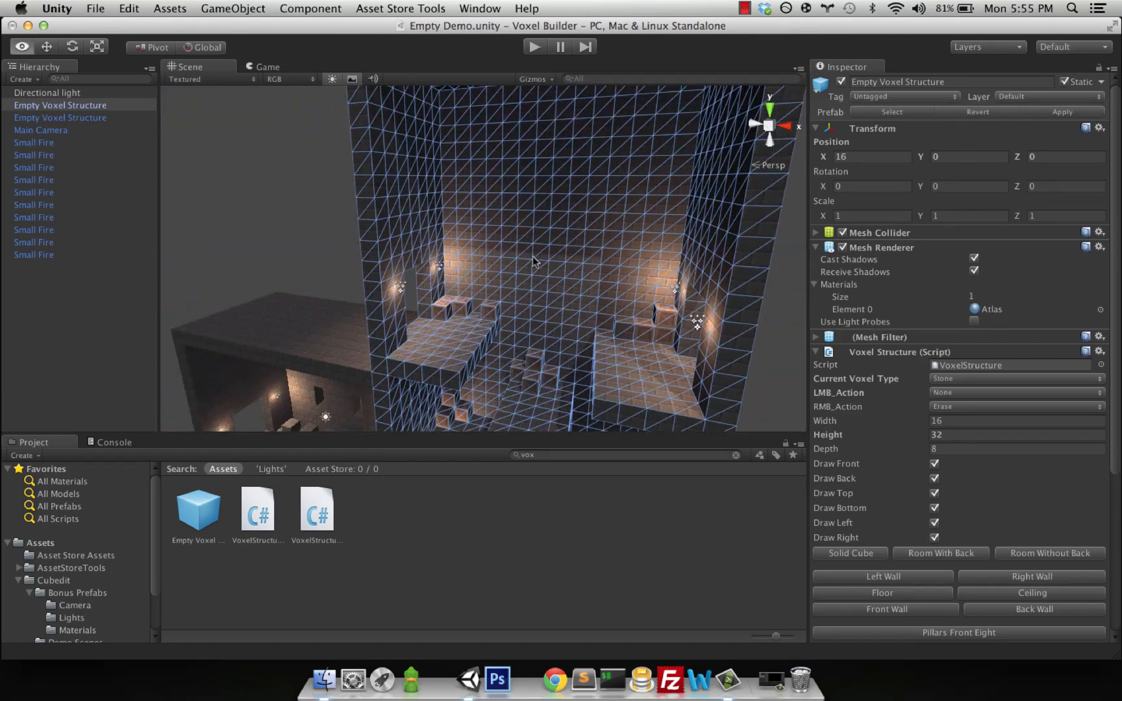
pyautogui.keyDown('alt'); pyautogui.moveTo(534, 261); pyautogui.dragTo(652, 238); pyautogui.keyUp('alt')
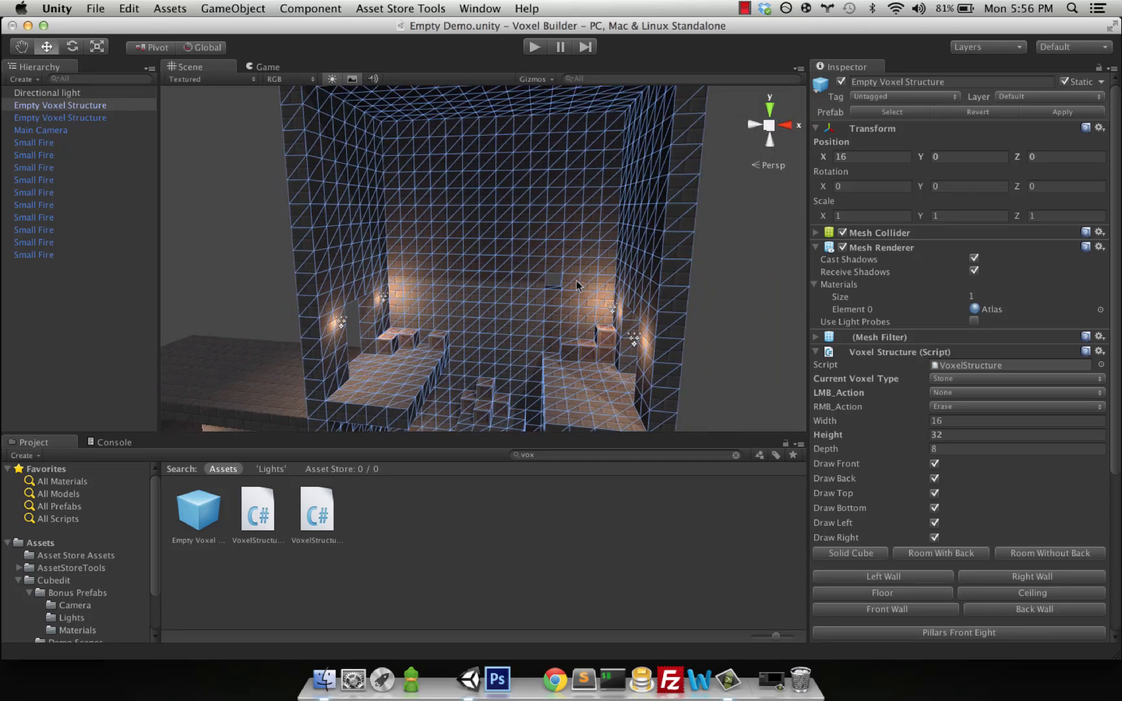
pyautogui.click(986, 409)
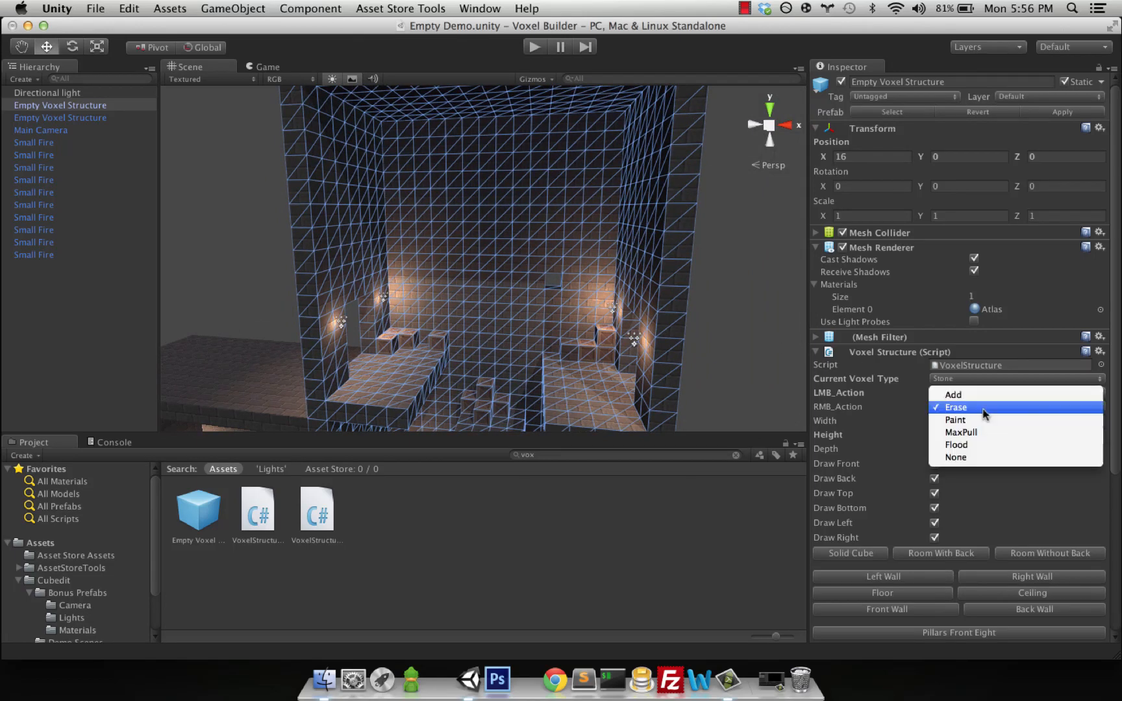
pyautogui.click(967, 464)
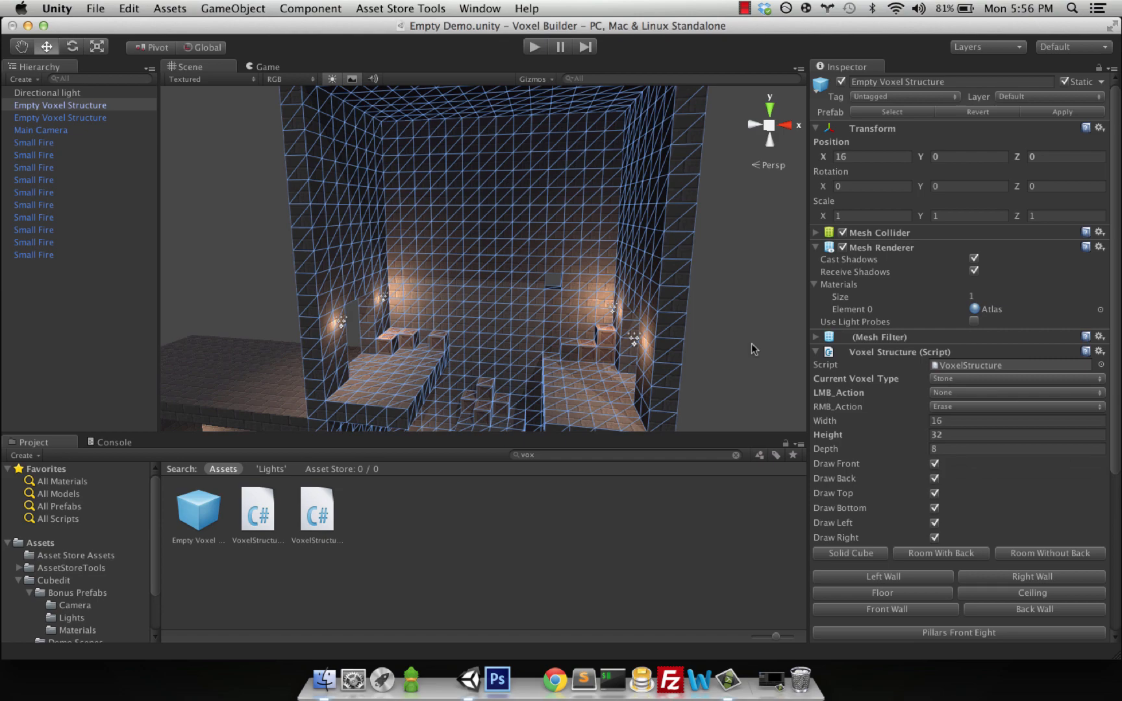
pyautogui.keyDown('alt'); pyautogui.moveTo(768, 235); pyautogui.dragTo(736, 281); pyautogui.keyUp('alt')
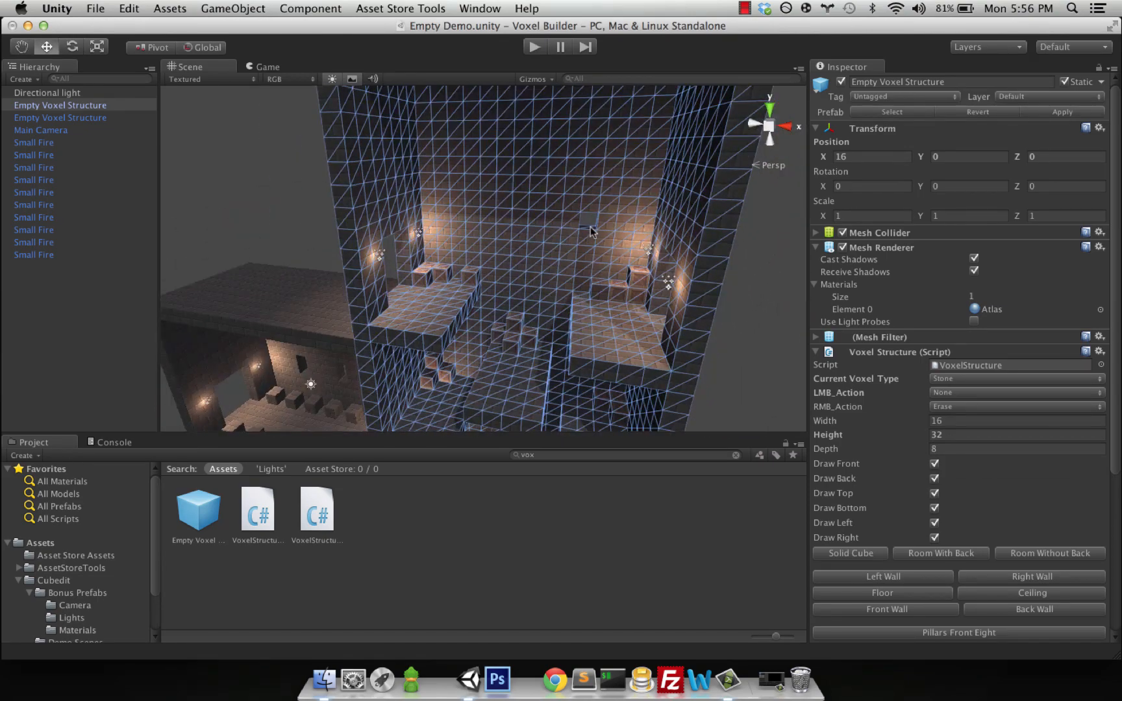
# - Disable Draw Back on the taller structure and redraw it without its back faces
pyautogui.scroll(-2, 902, 426)
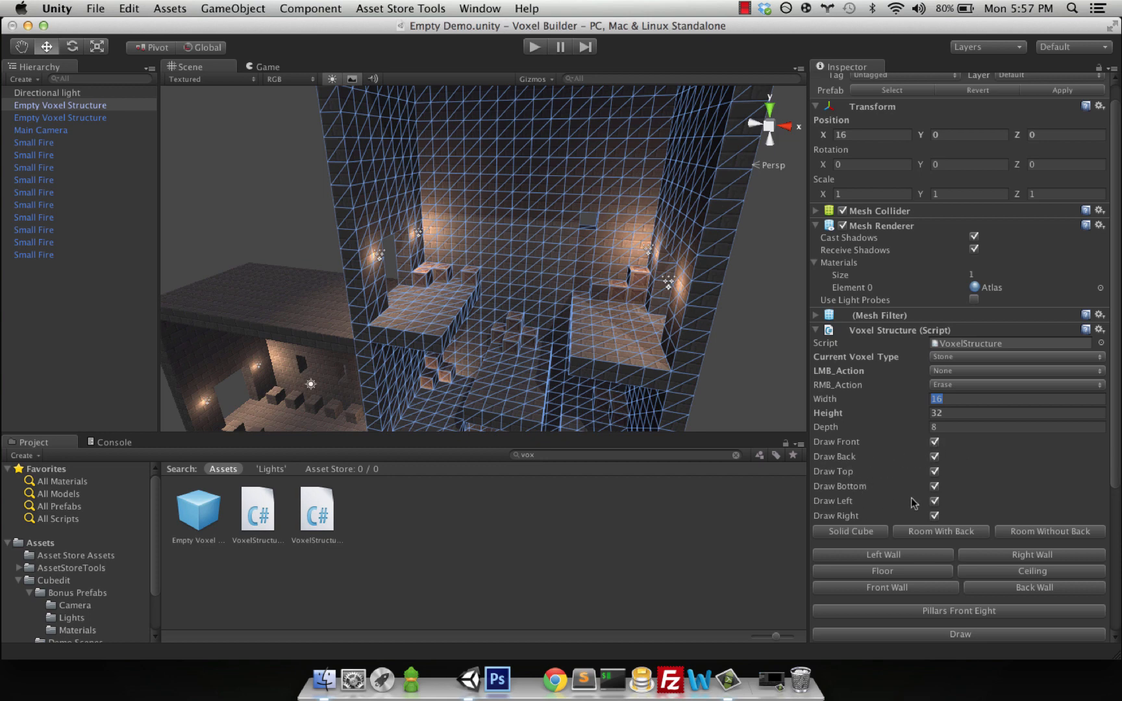
pyautogui.keyDown('alt'); pyautogui.moveTo(769, 368); pyautogui.dragTo(755, 366); pyautogui.keyUp('alt')
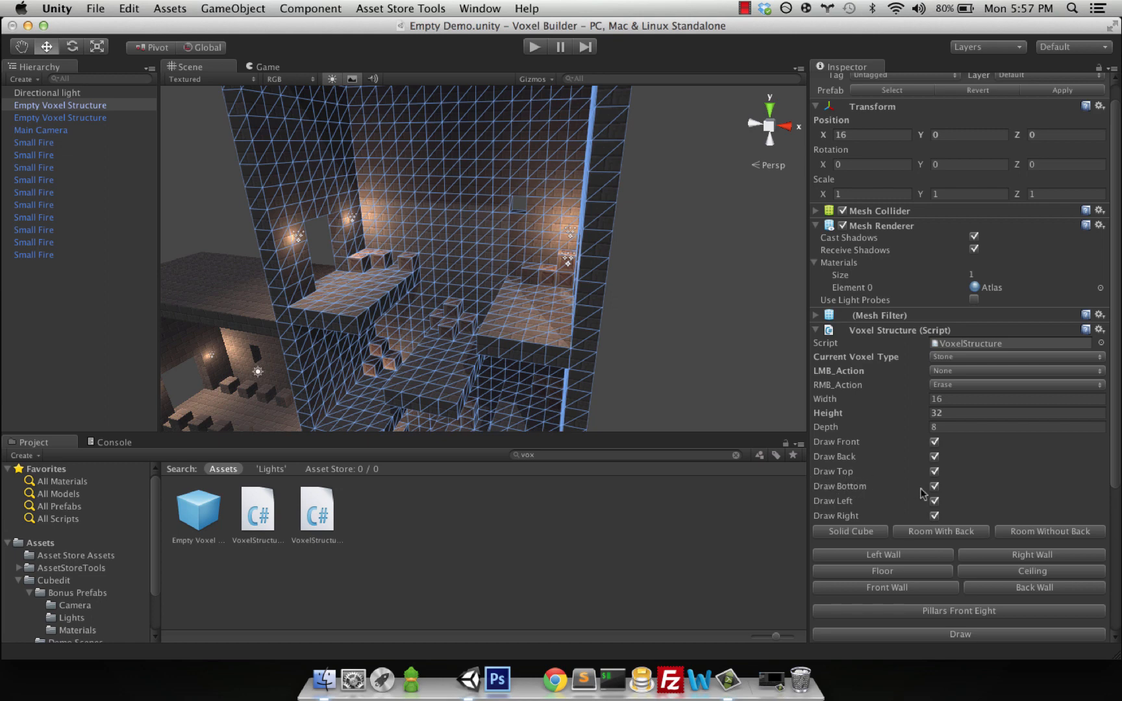
pyautogui.click(935, 457)
pyautogui.scroll(-4, 948, 533)
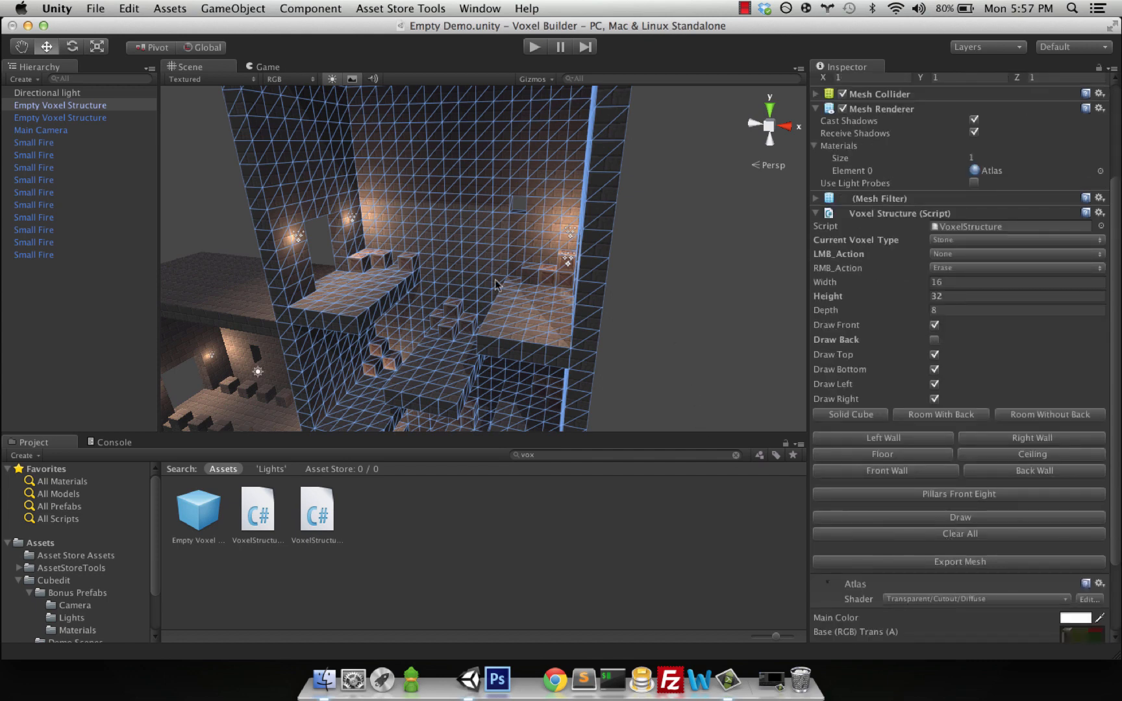
pyautogui.keyDown('alt'); pyautogui.moveTo(726, 321); pyautogui.dragTo(519, 292); pyautogui.keyUp('alt')
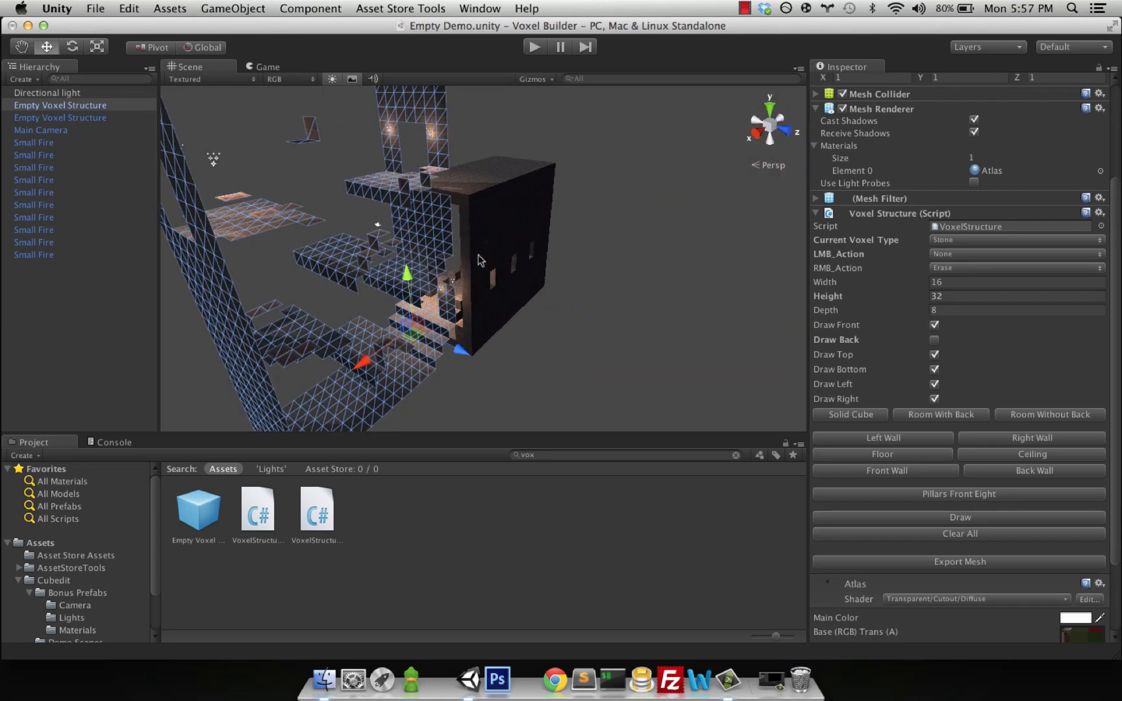
pyautogui.scroll(-2, 414, 273)
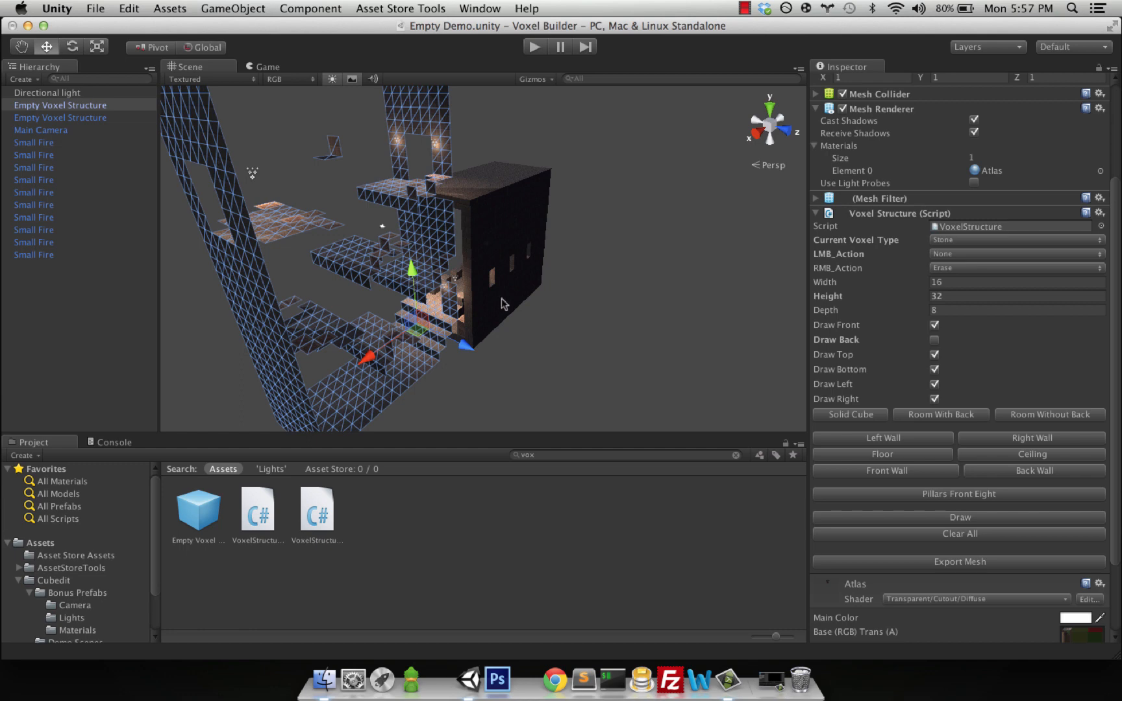
# - Disable Draw Back on the adjoining lower room, redraw it, and return to a front view of both structures
pyautogui.click(507, 256)
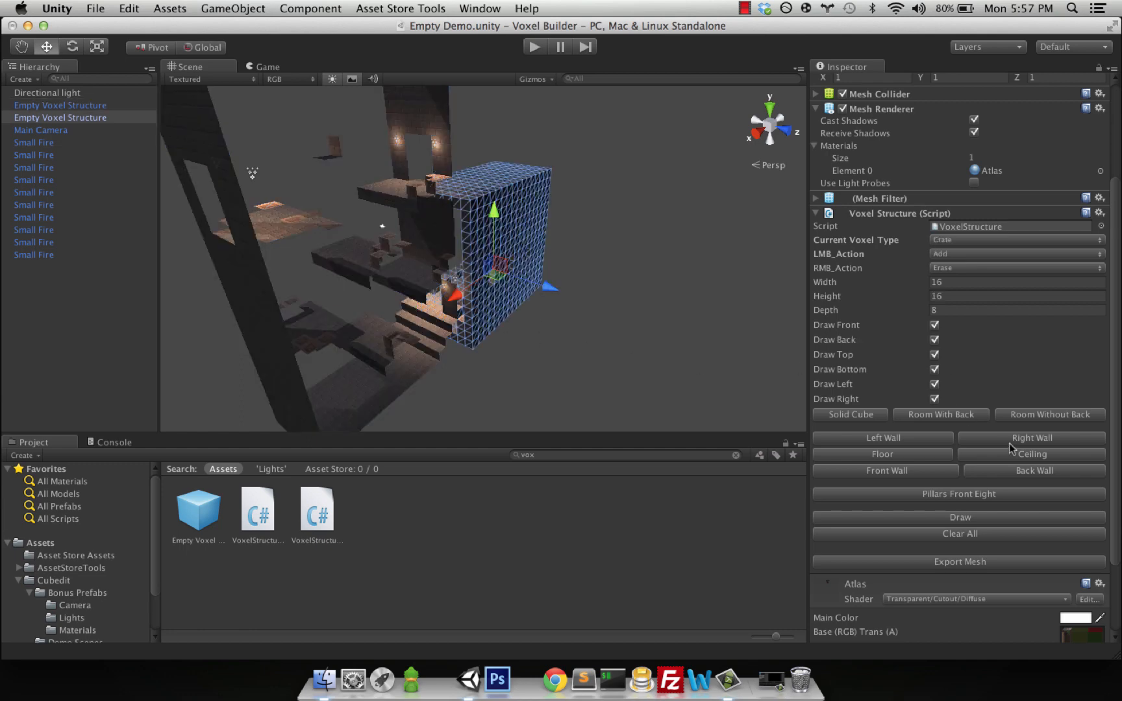
pyautogui.click(934, 339)
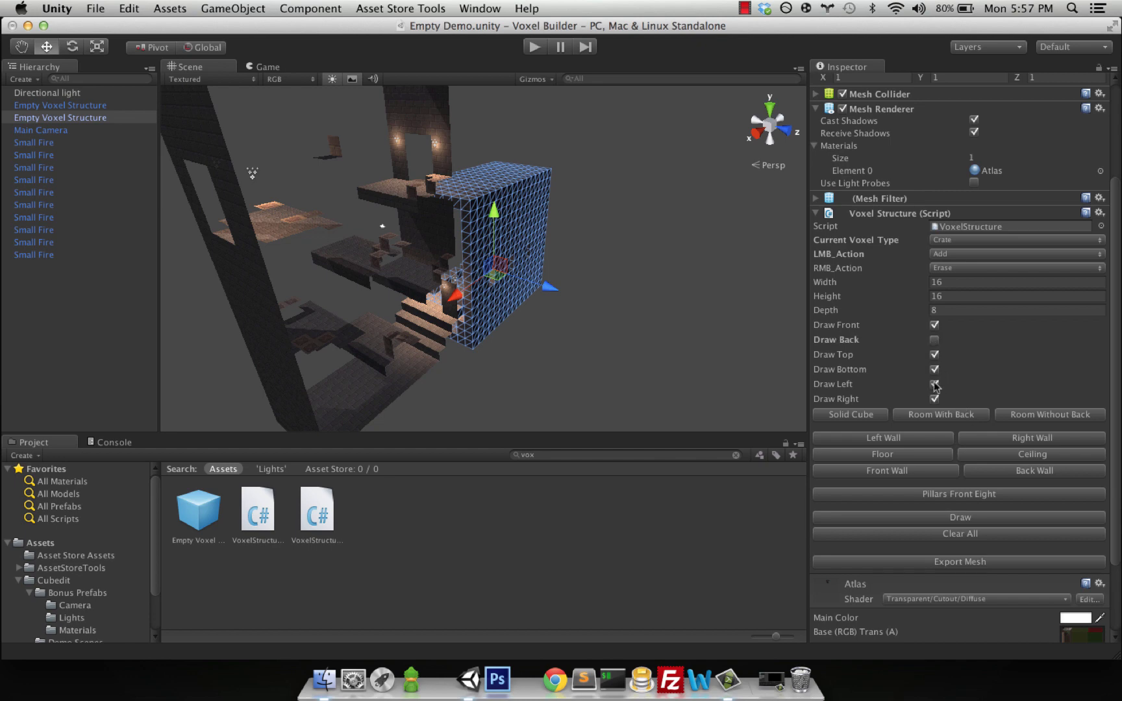
pyautogui.click(941, 523)
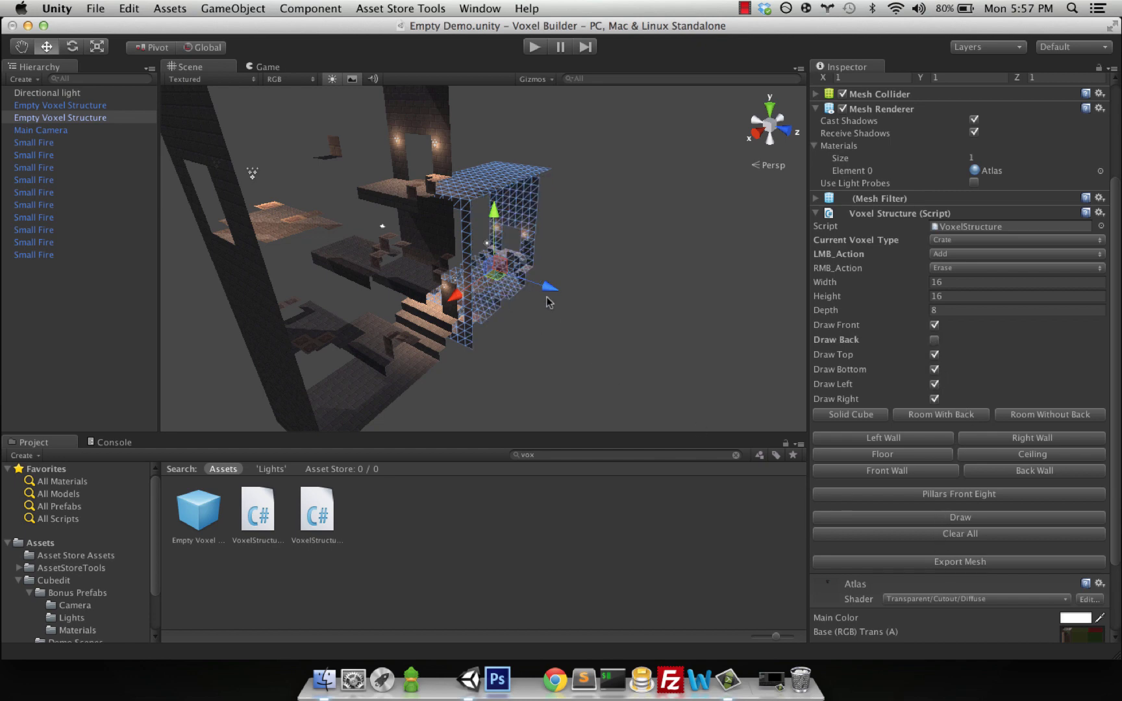
pyautogui.moveTo(547, 299); pyautogui.dragTo(709, 386, button='right')
pyautogui.moveTo(375, 345); pyautogui.dragTo(629, 323, button='middle')
pyautogui.keyDown('alt'); pyautogui.moveTo(392, 362); pyautogui.dragTo(649, 330); pyautogui.keyUp('alt')
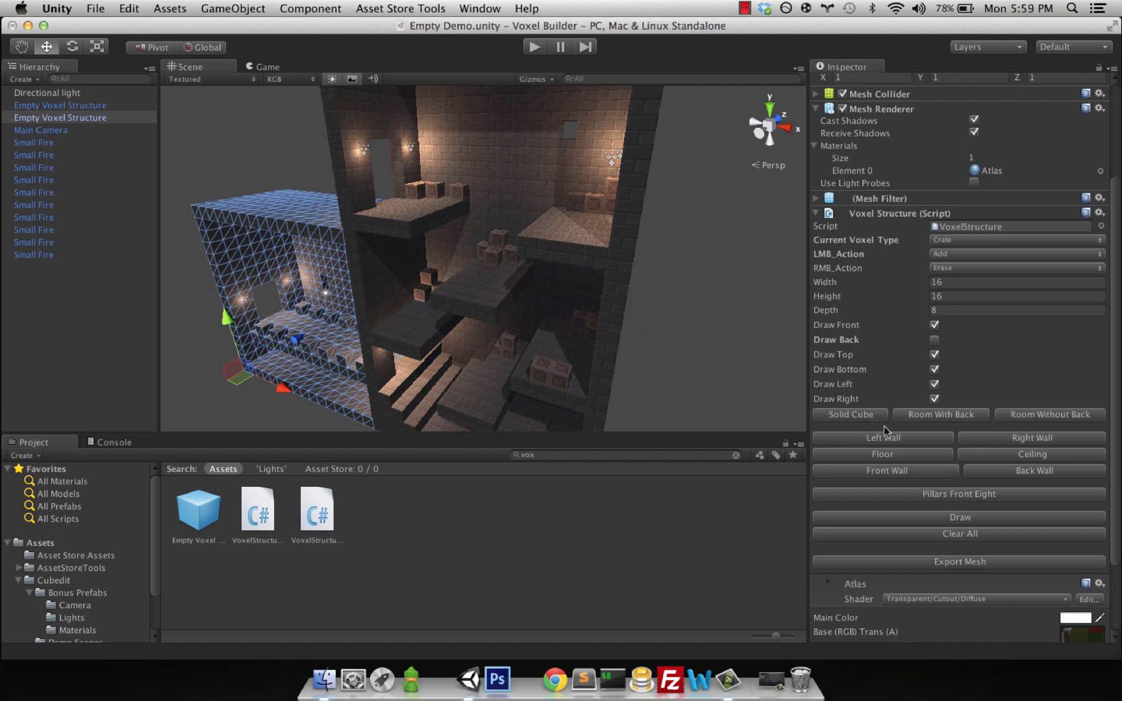
# - Place a new Empty Voxel Structure prefab on the roof of the lower room
pyautogui.scroll(-3, 697, 319)
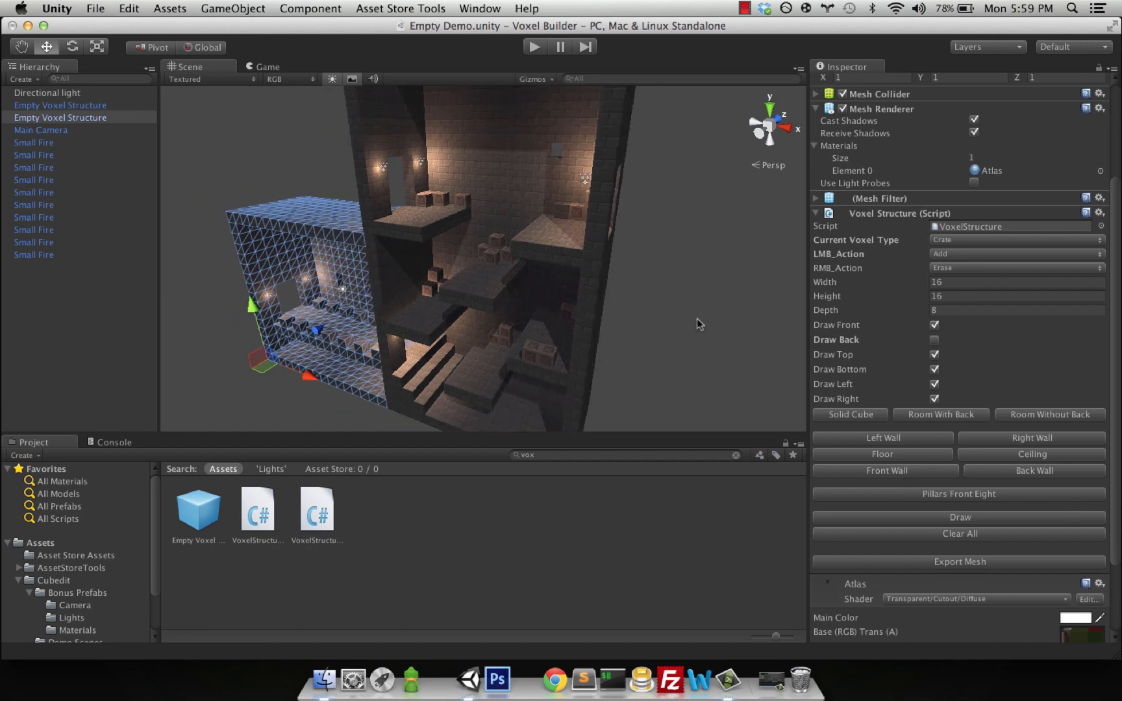
pyautogui.scroll(-2, 879, 438)
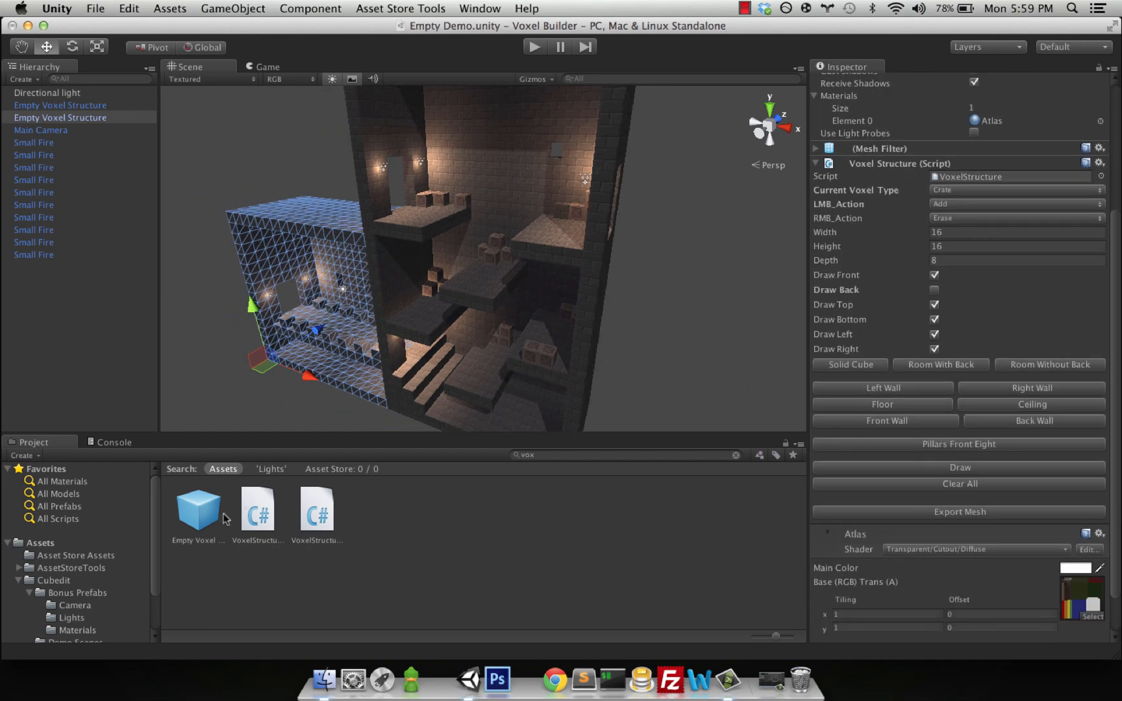
pyautogui.click(198, 517)
pyautogui.moveTo(198, 517); pyautogui.dragTo(276, 206)
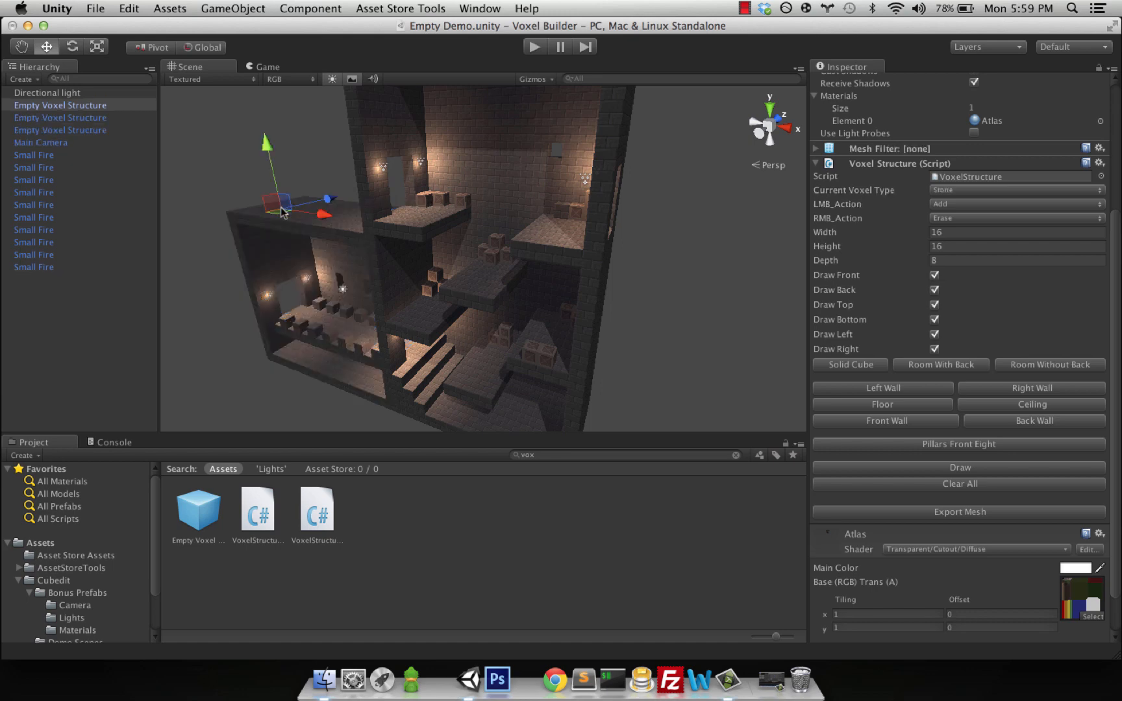
# - Set the new voxel structure's position to X 0, Y 16, Z 0
pyautogui.keyDown('alt'); pyautogui.moveTo(226, 169); pyautogui.dragTo(305, 180); pyautogui.keyUp('alt')
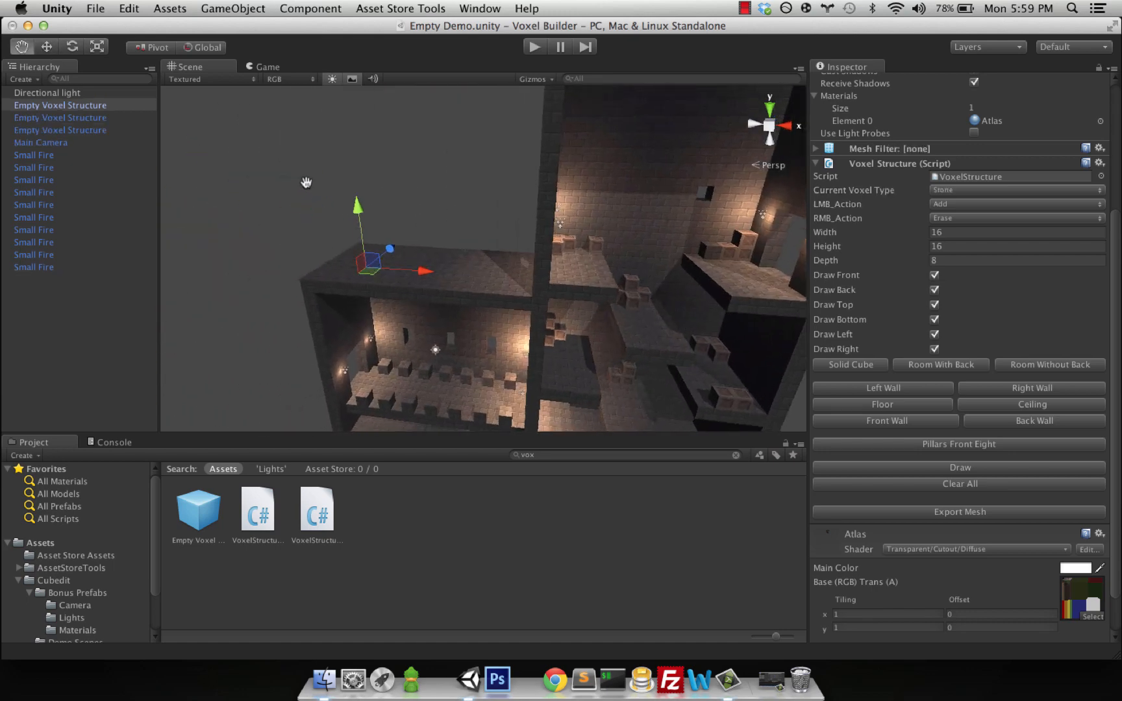
pyautogui.scroll(5, 867, 226)
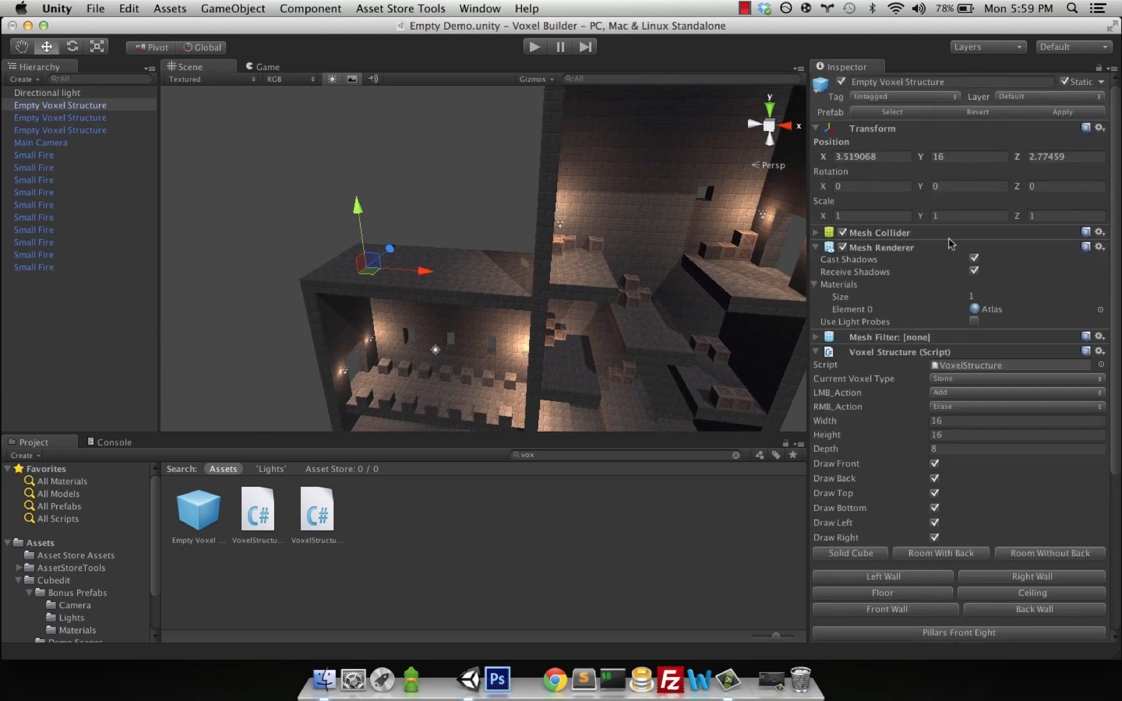
pyautogui.click(885, 156)
pyautogui.write('0')
pyautogui.press('Tab')
pyautogui.write('0')
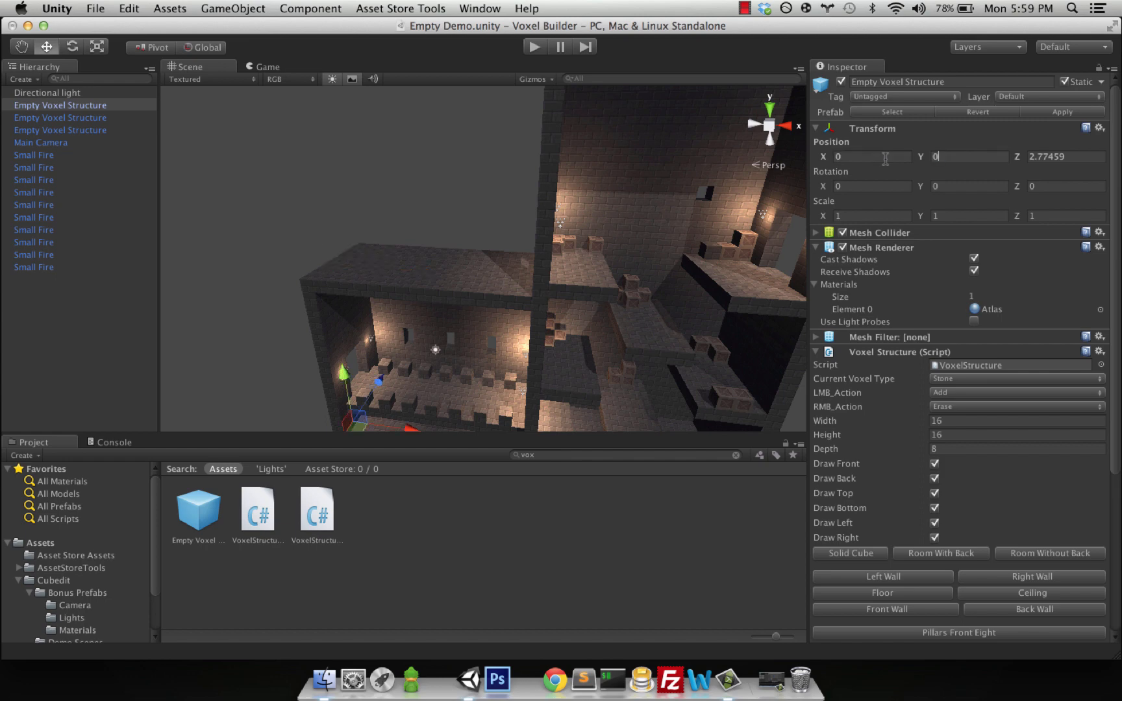
pyautogui.write('16')
pyautogui.press('Tab')
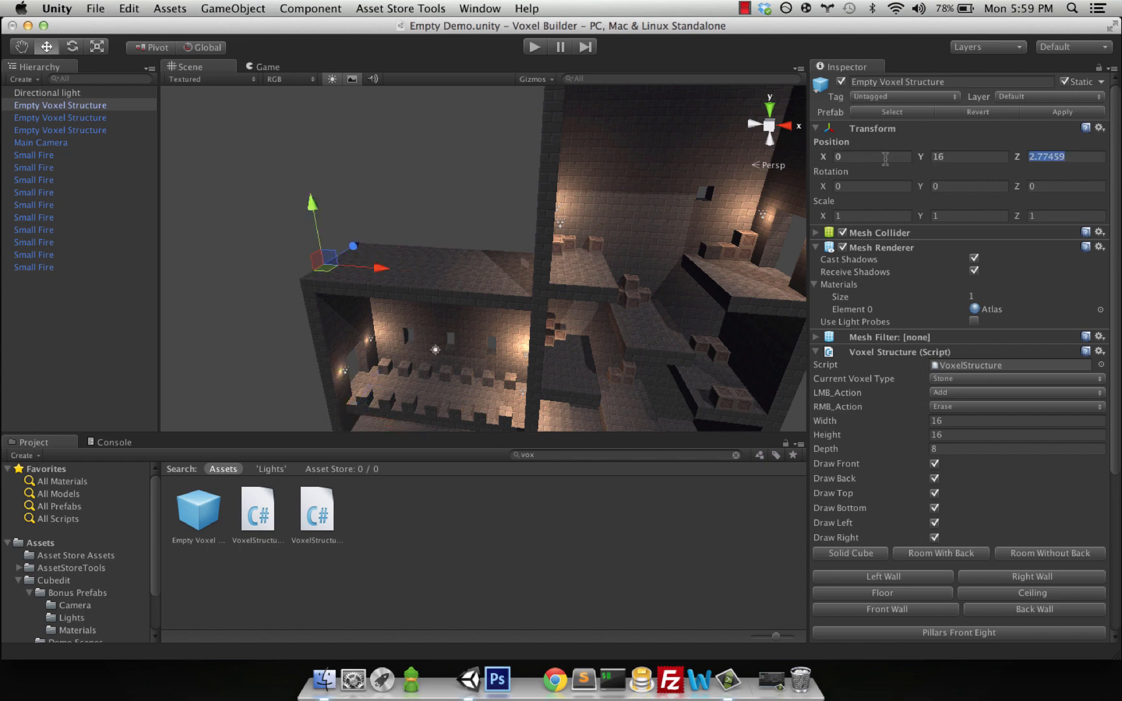
pyautogui.write('0')
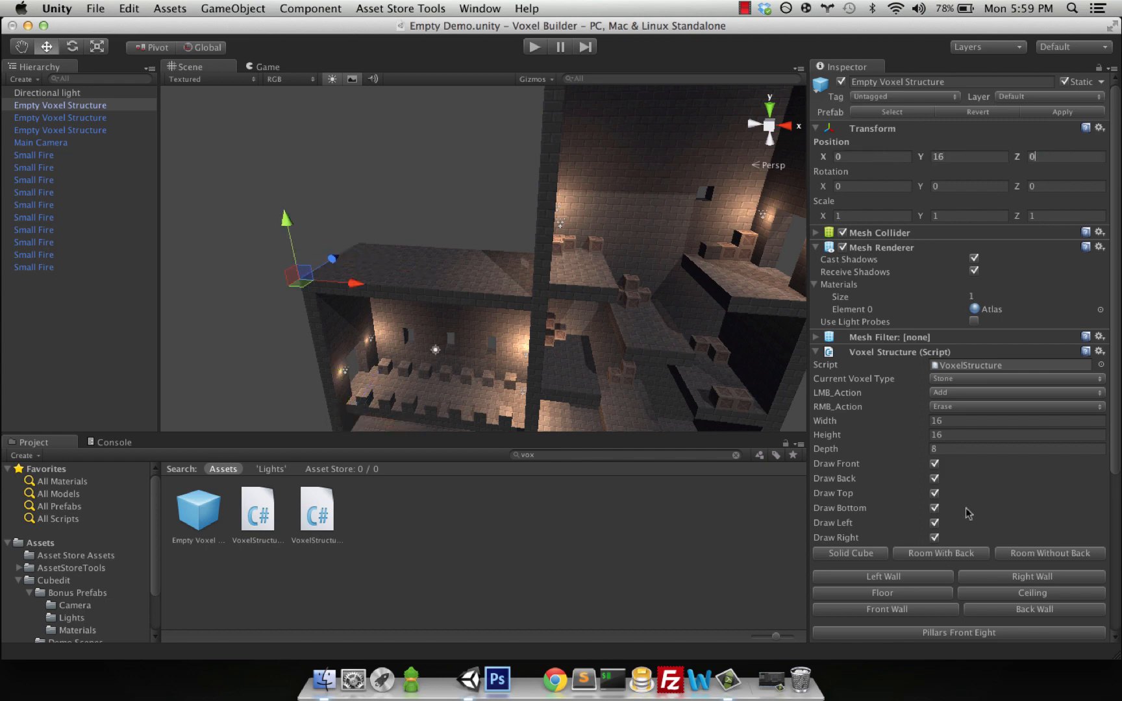
# - Generate a solid cube in the new structure and replace it with a room with a back wall
pyautogui.scroll(-2, 968, 516)
pyautogui.scroll(-1, 974, 499)
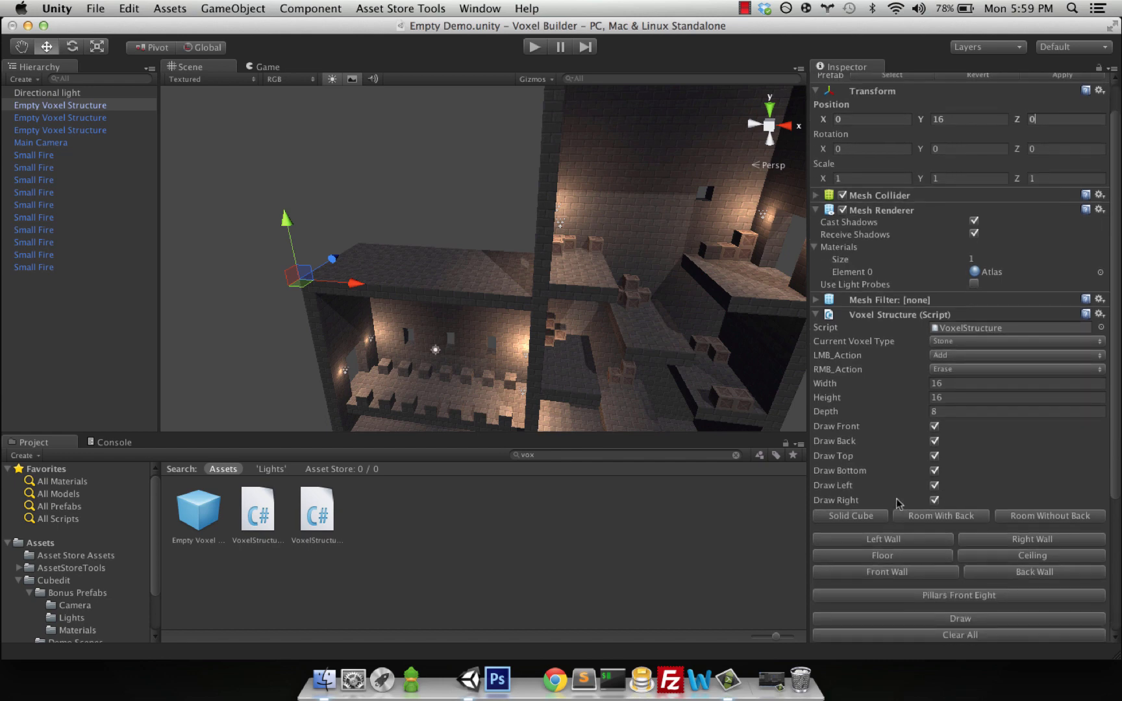
pyautogui.click(848, 513)
pyautogui.scroll(-5, 669, 300)
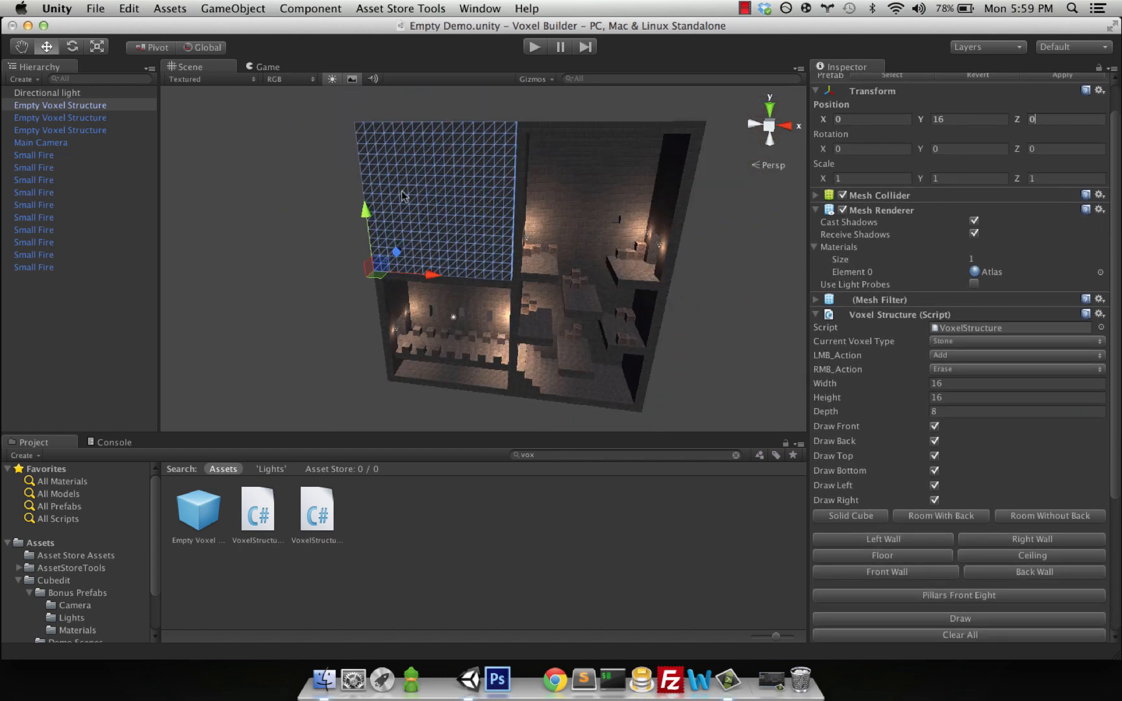
pyautogui.click(941, 516)
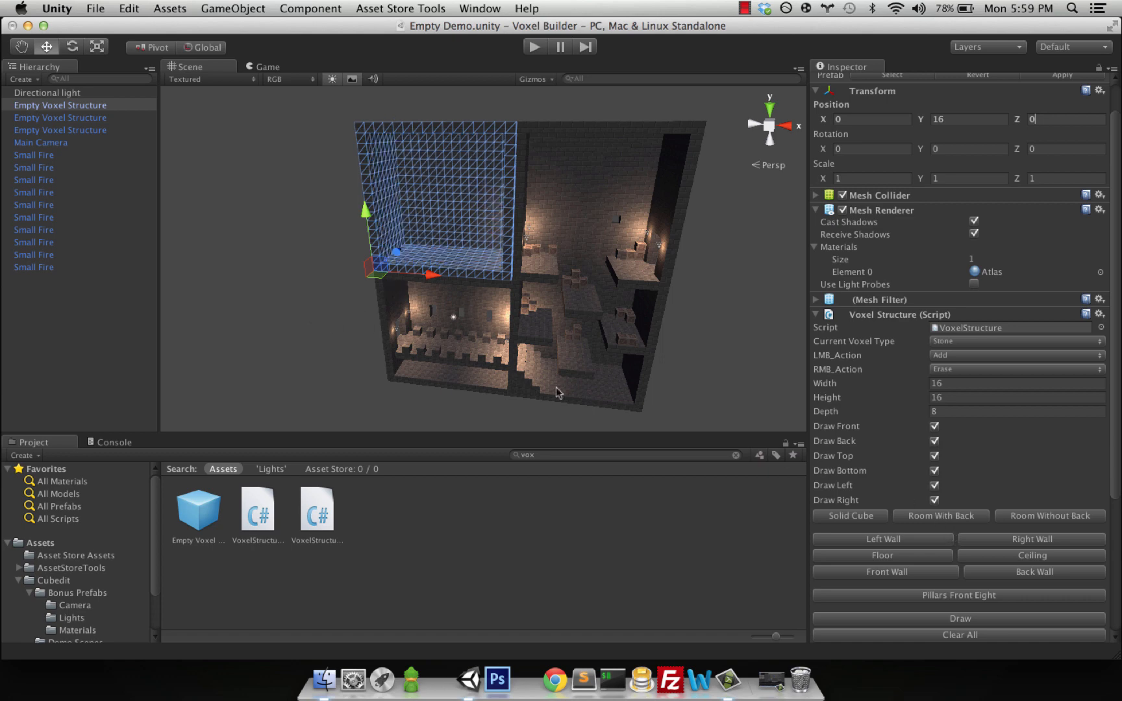
# - Rebuild the selected upper structure as a room without a back wall and inspect its open back
pyautogui.click(1032, 517)
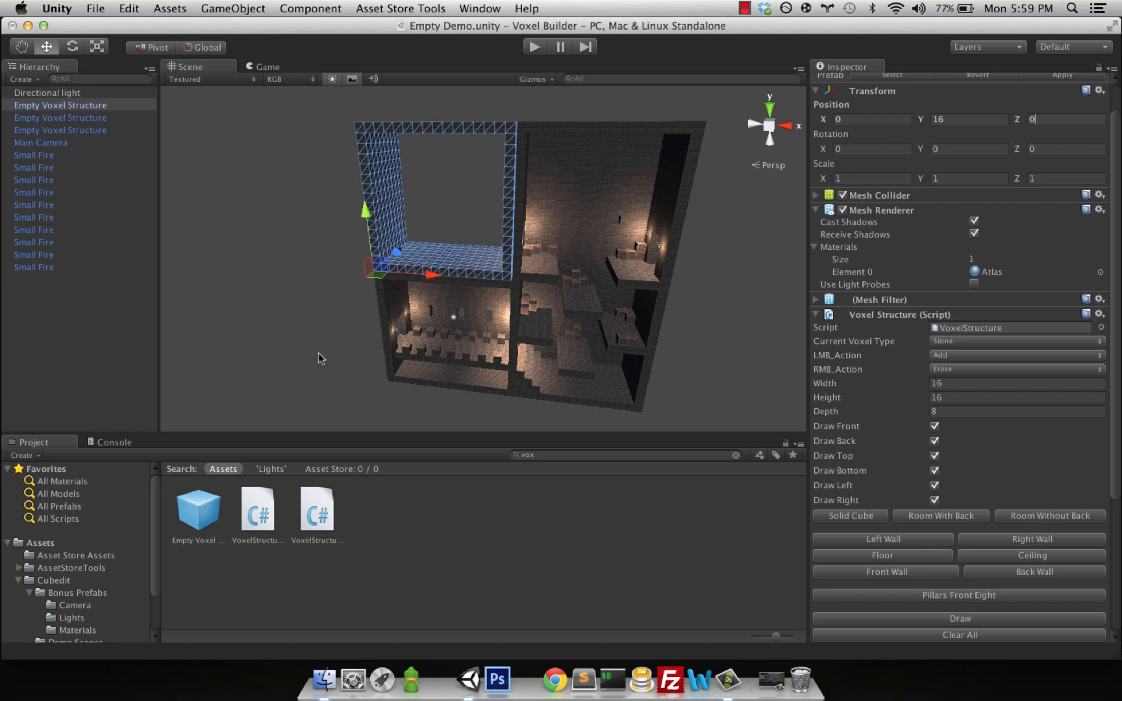
pyautogui.scroll(-2, 890, 497)
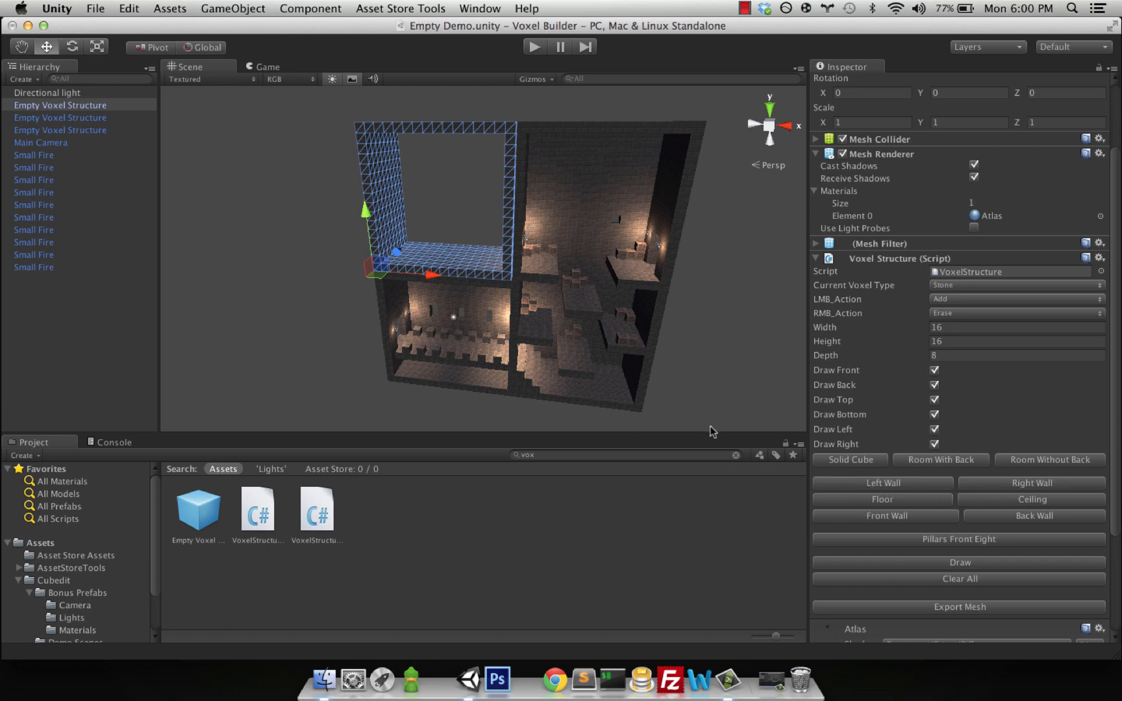
pyautogui.keyDown('alt'); pyautogui.moveTo(190, 335); pyautogui.dragTo(238, 262); pyautogui.keyUp('alt')
pyautogui.moveTo(201, 367); pyautogui.dragTo(223, 255, button='middle')
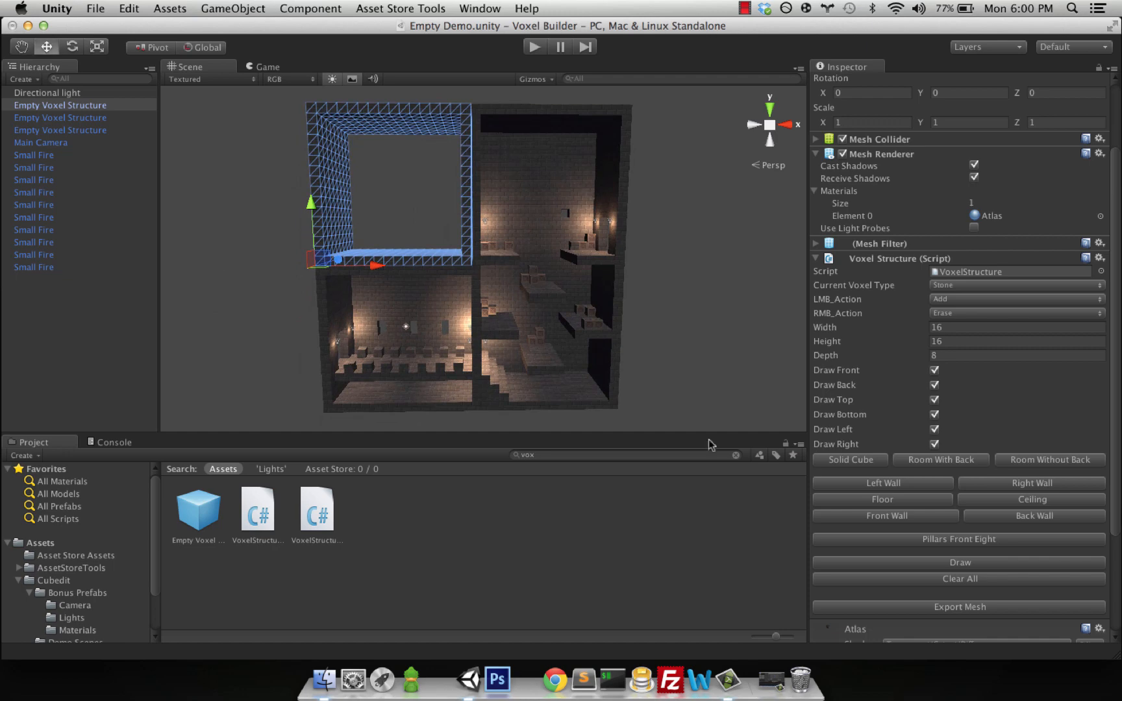
# - Add a back wall and front pillars to the upper room and frame it for a close look
pyautogui.click(1027, 517)
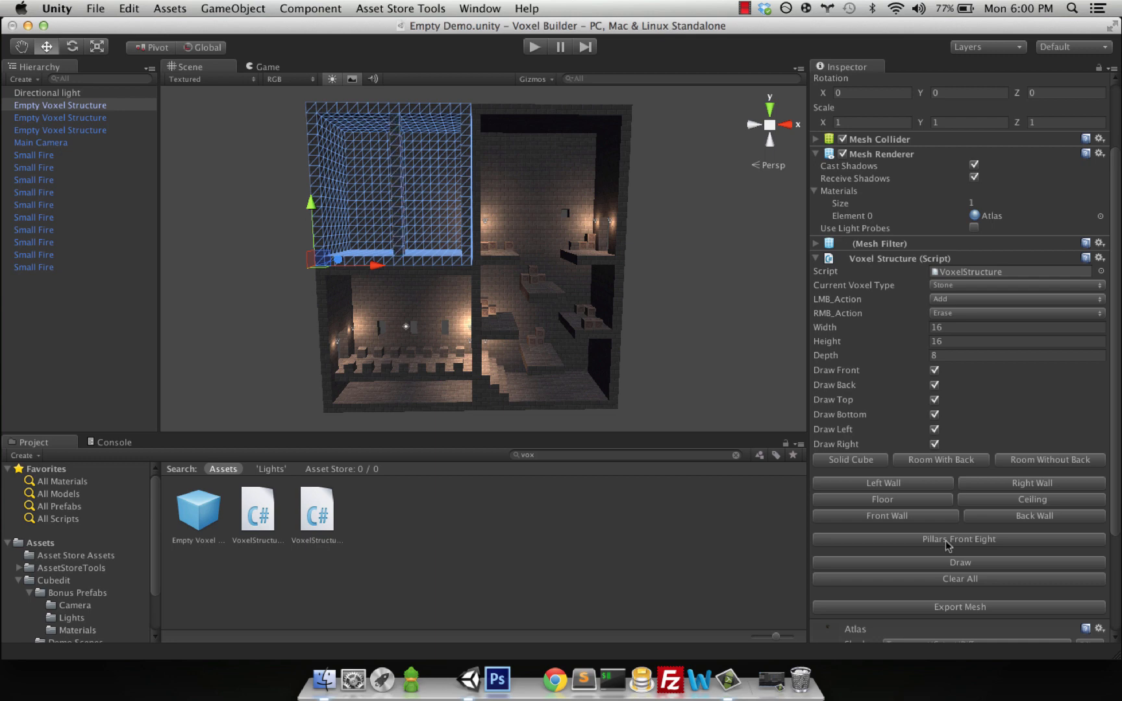
pyautogui.press('q')
pyautogui.moveTo(273, 246); pyautogui.dragTo(321, 277)
pyautogui.press('w')
pyautogui.press('f')
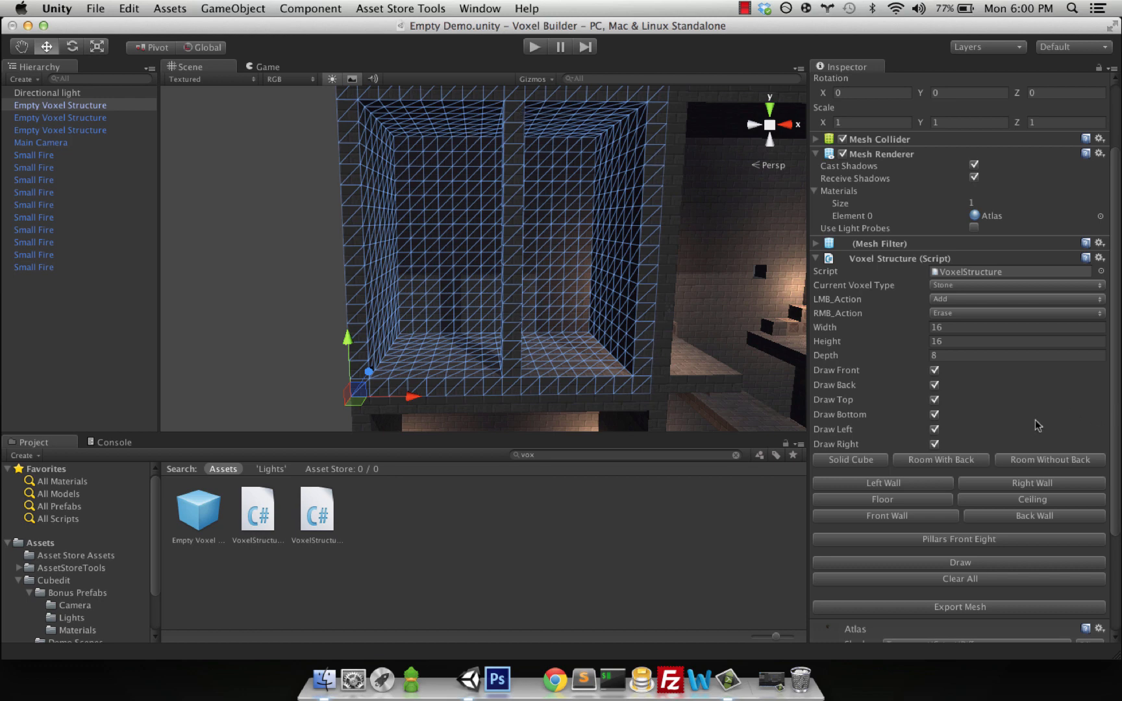
# - Clear all voxels from the upper room and undo the clearing
pyautogui.scroll(-2, 1034, 439)
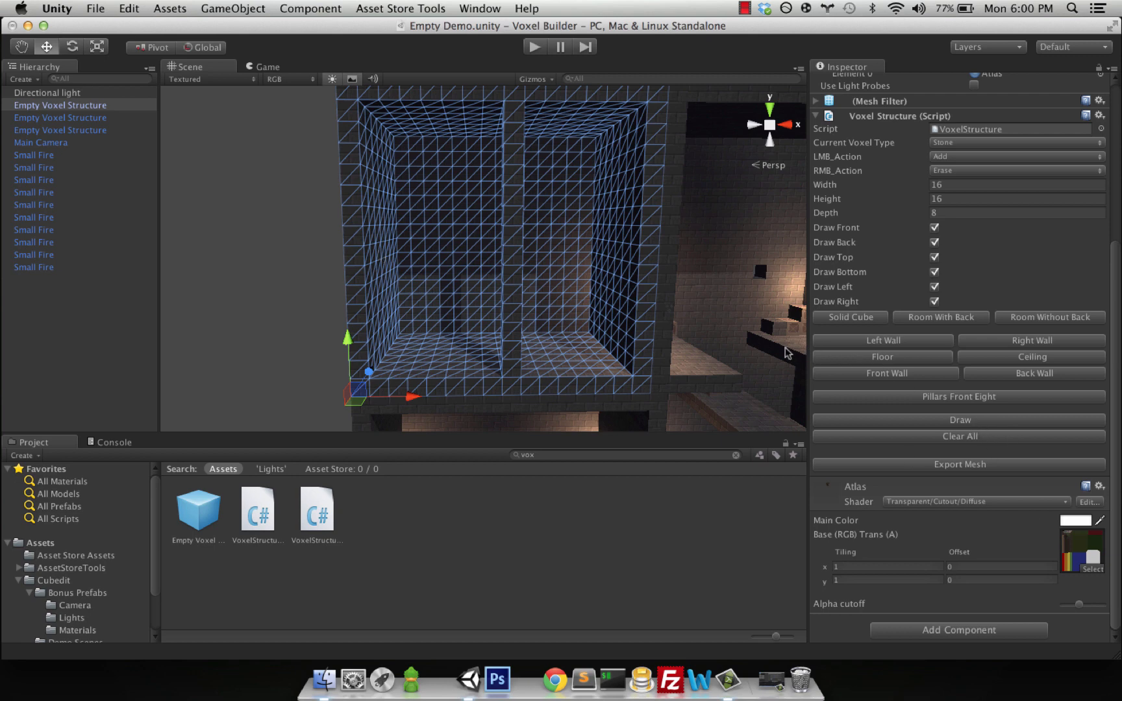
pyautogui.click(960, 437)
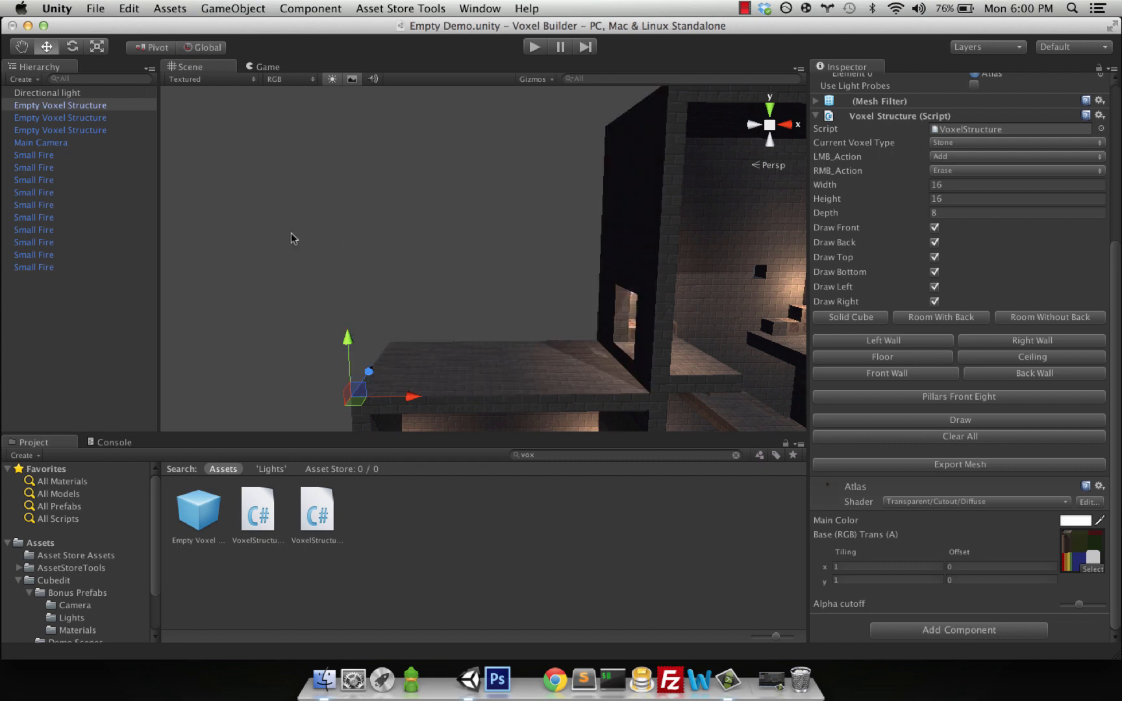
pyautogui.press('super+z')
pyautogui.press('f')
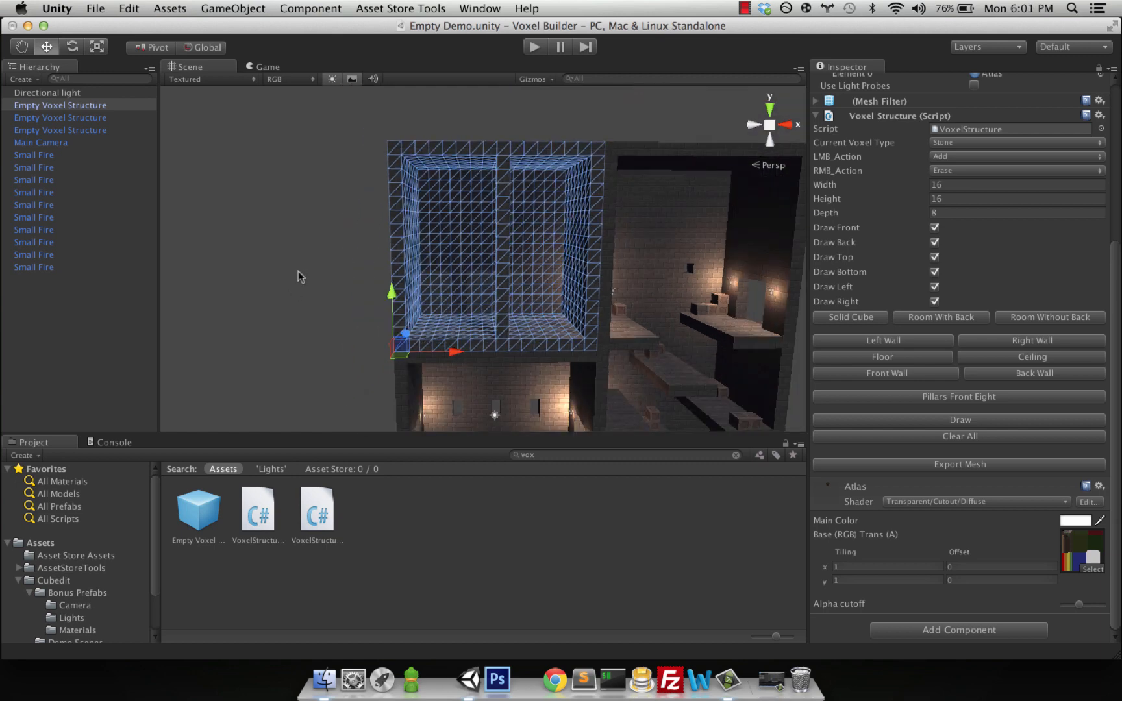
pyautogui.scroll(5, 351, 308)
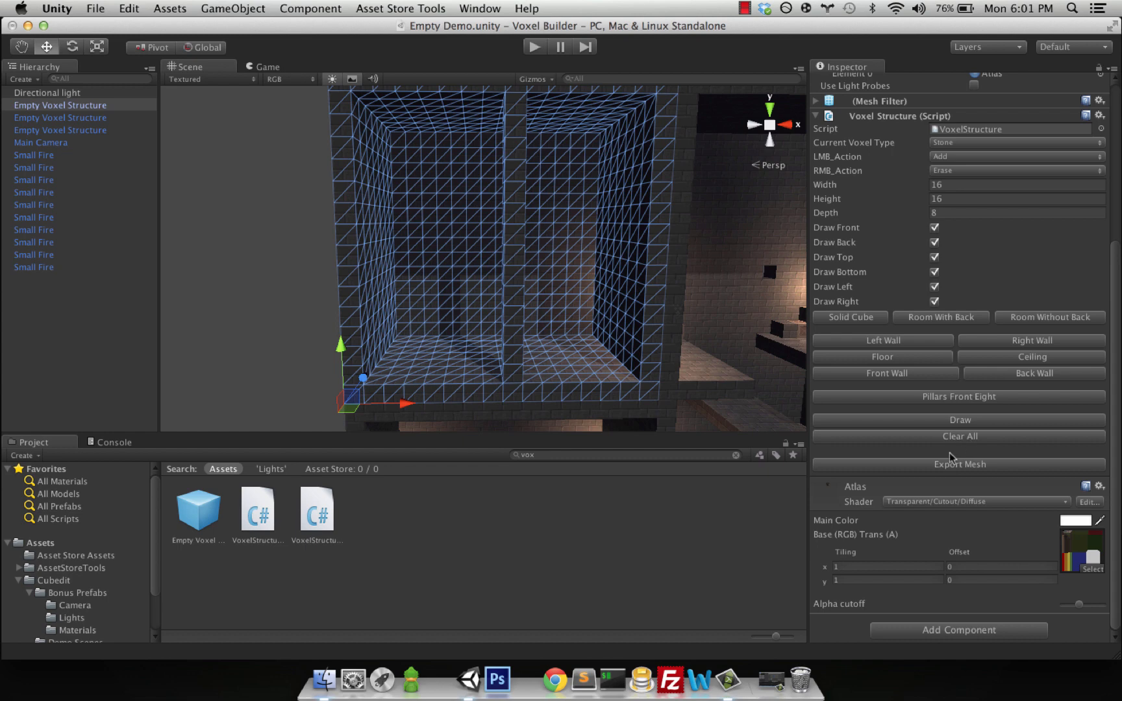
pyautogui.click(291, 274)
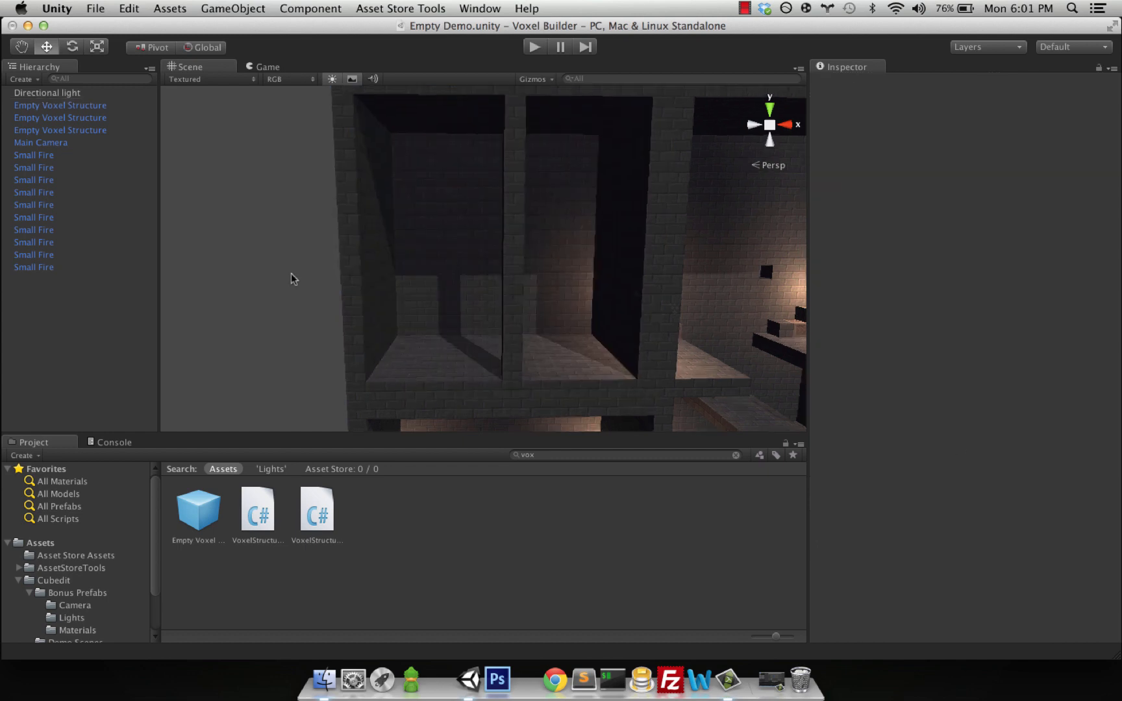
pyautogui.scroll(-5, 291, 273)
pyautogui.scroll(1, 291, 272)
pyautogui.click(81, 105)
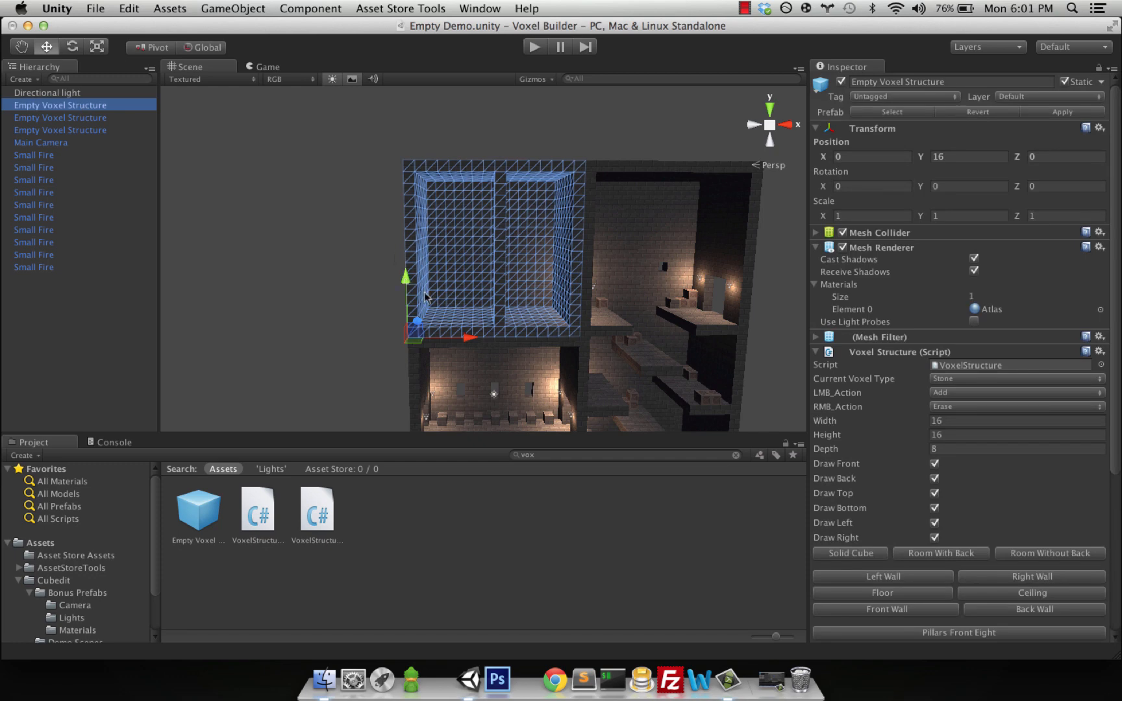
# - Save the lower room beneath the new one as a prefab in Cubedit's Bonus Prefabs folder
pyautogui.moveTo(325, 331); pyautogui.dragTo(320, 240, button='middle')
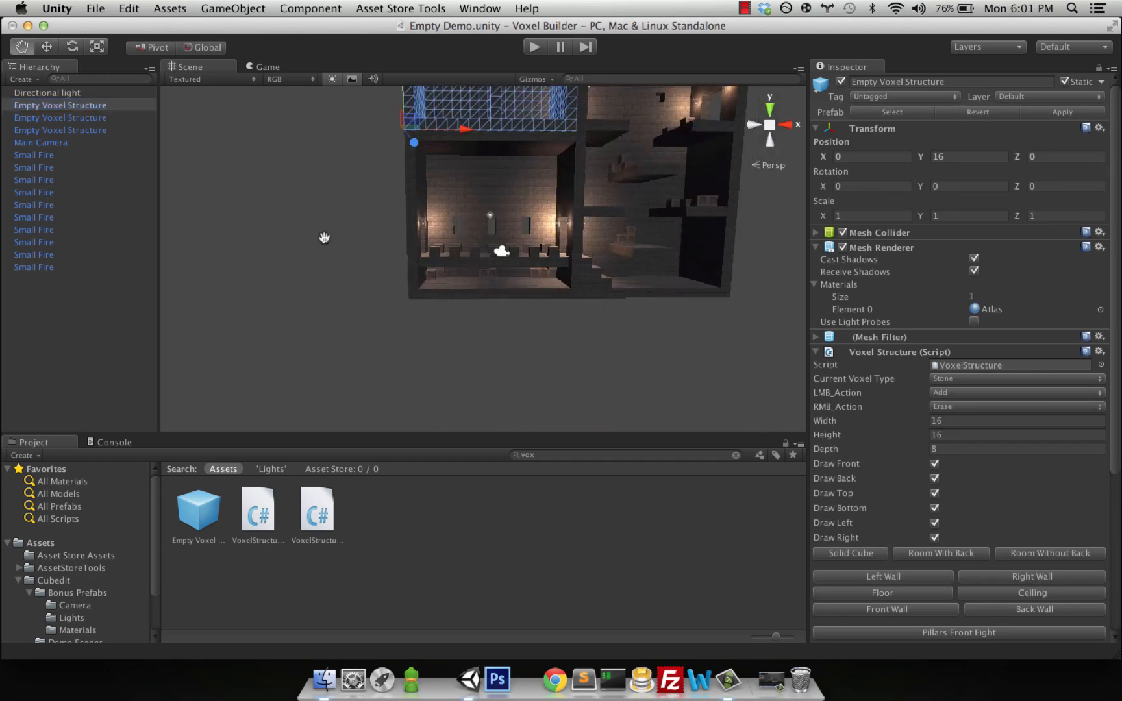
pyautogui.click(433, 201)
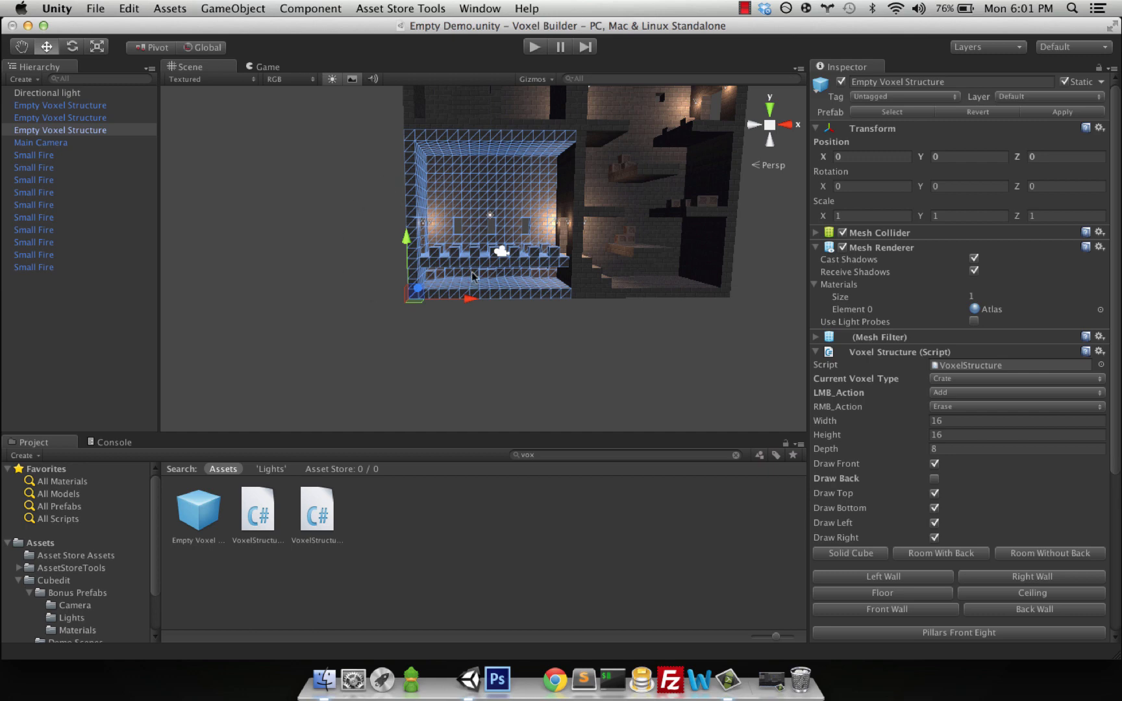
pyautogui.moveTo(331, 267)
pyautogui.mouseDown(button='middle')
pyautogui.moveTo(343, 246)
pyautogui.moveTo(351, 257)
pyautogui.mouseUp(button='middle')
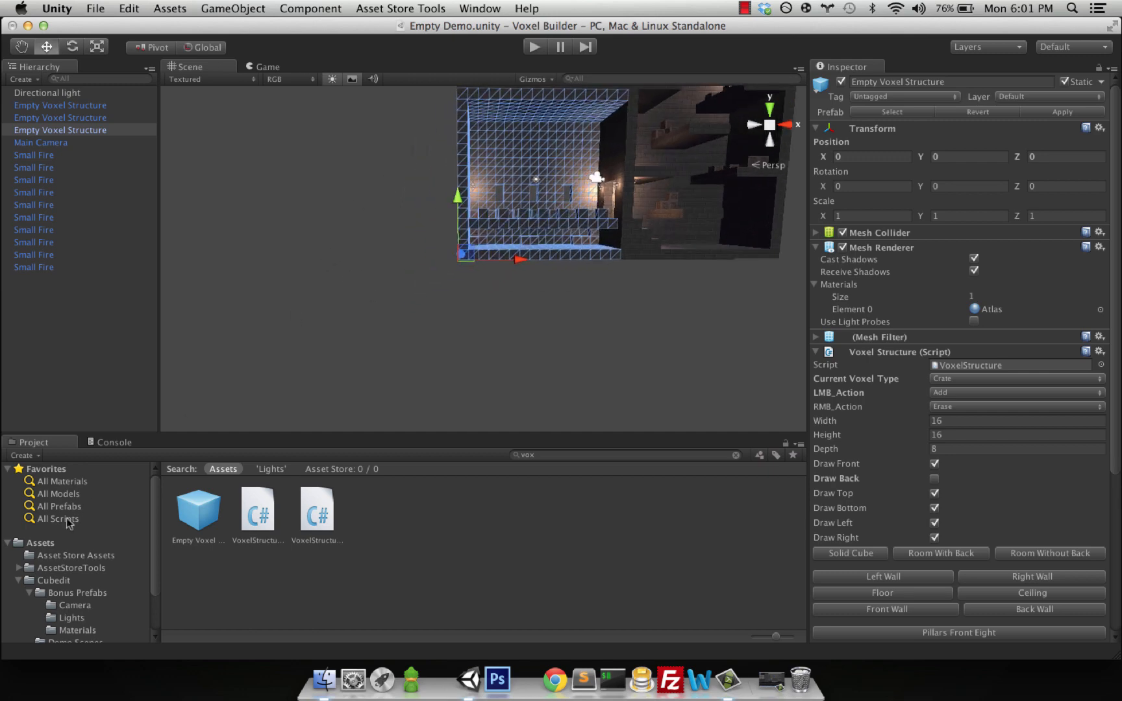
pyautogui.click(29, 592)
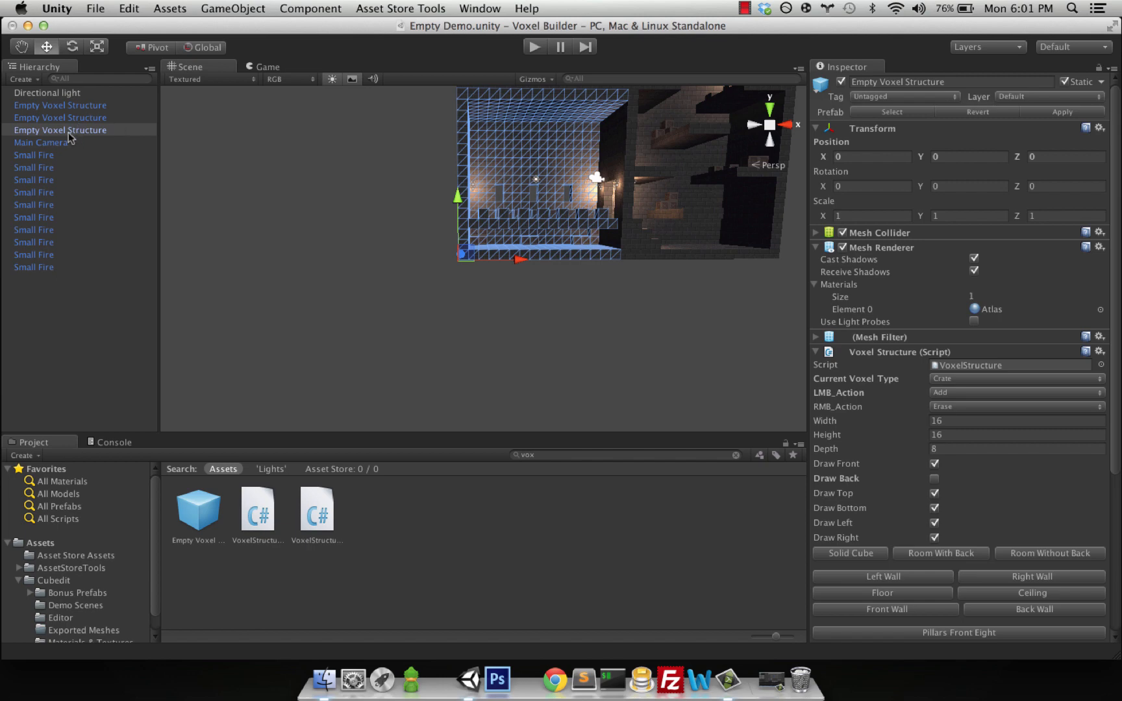
pyautogui.moveTo(69, 133); pyautogui.dragTo(52, 582)
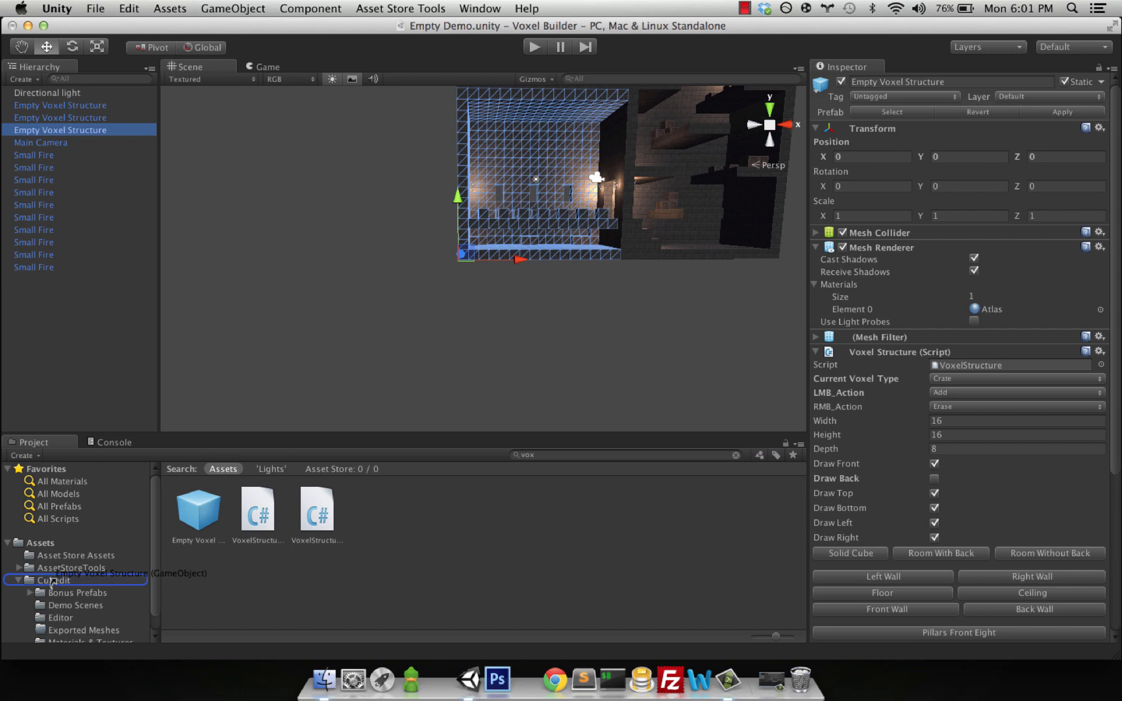
pyautogui.moveTo(52, 582); pyautogui.dragTo(60, 595)
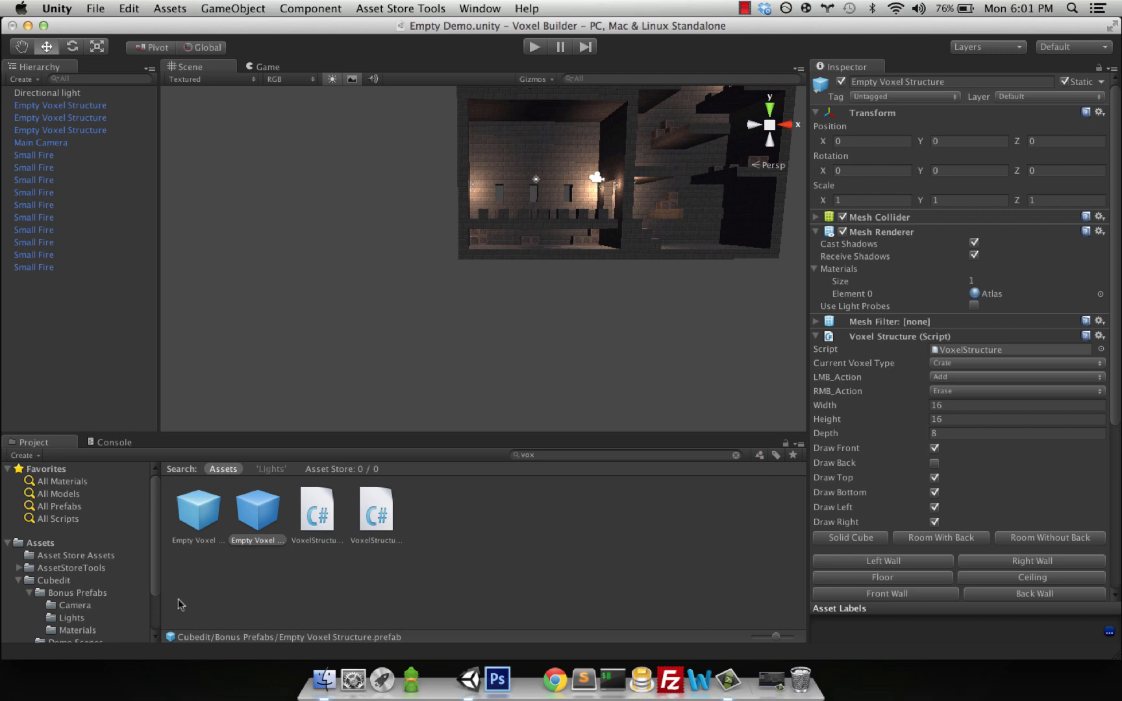
# - Open the Bonus Prefabs folder and place instances of the saved room prefab in the scene in front of the rooms
pyautogui.click(83, 591)
pyautogui.click(270, 586)
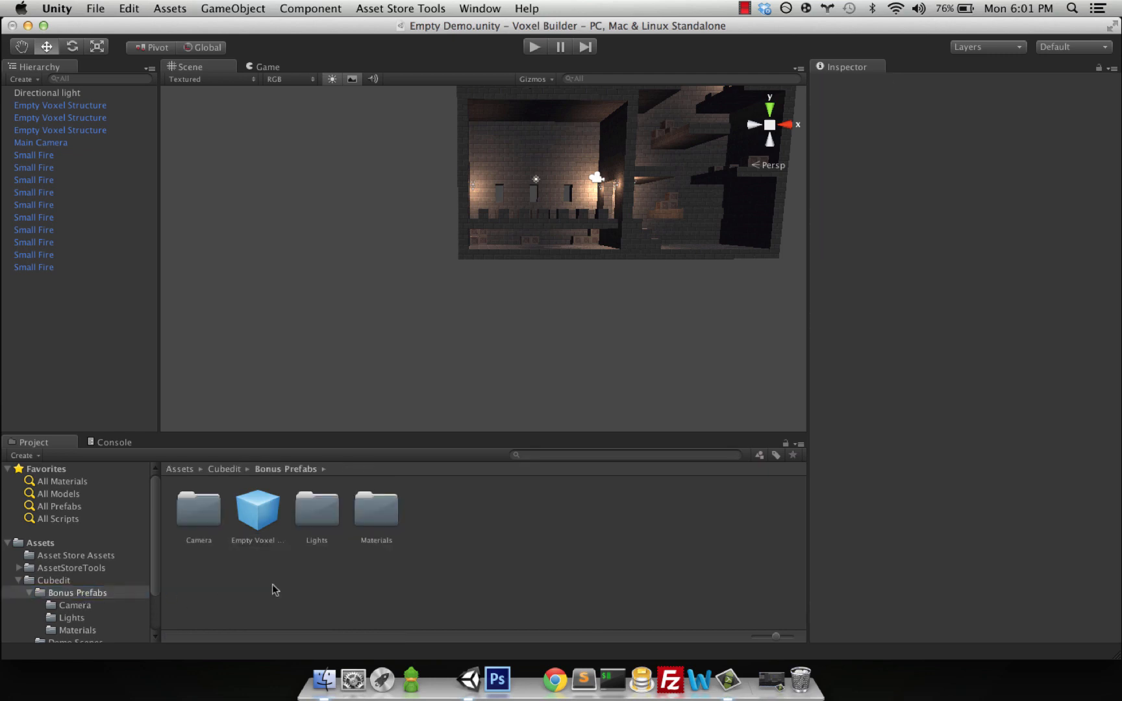
pyautogui.click(262, 525)
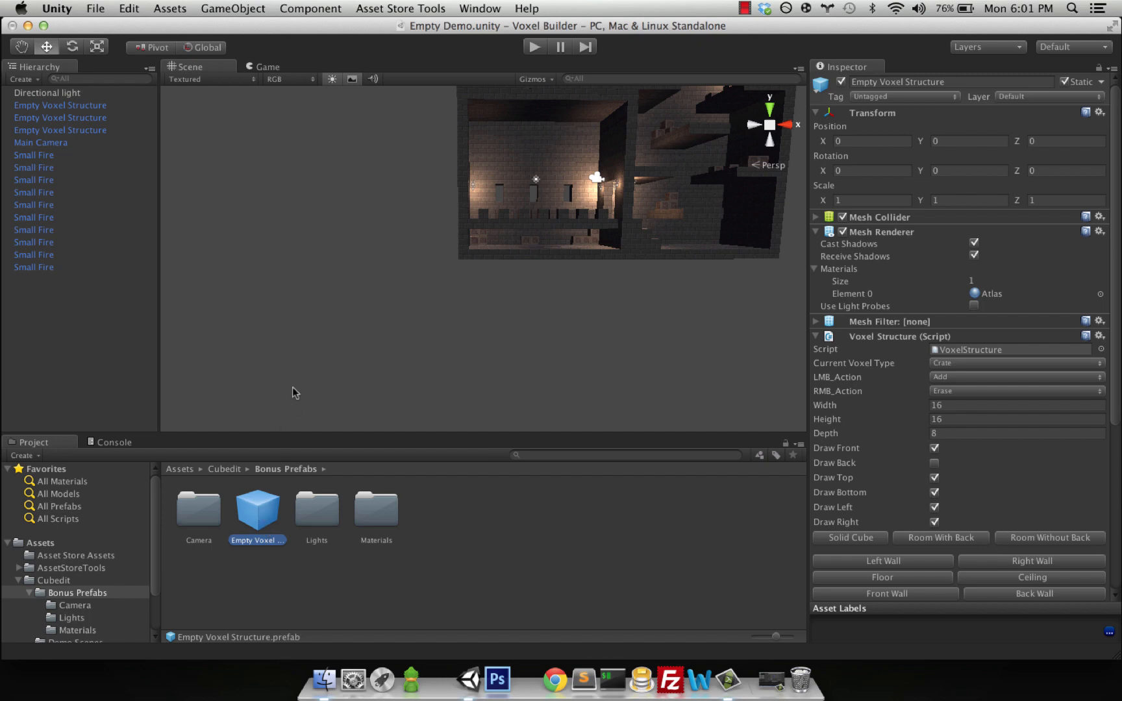
pyautogui.scroll(5, 294, 388)
pyautogui.moveTo(228, 542); pyautogui.dragTo(449, 367)
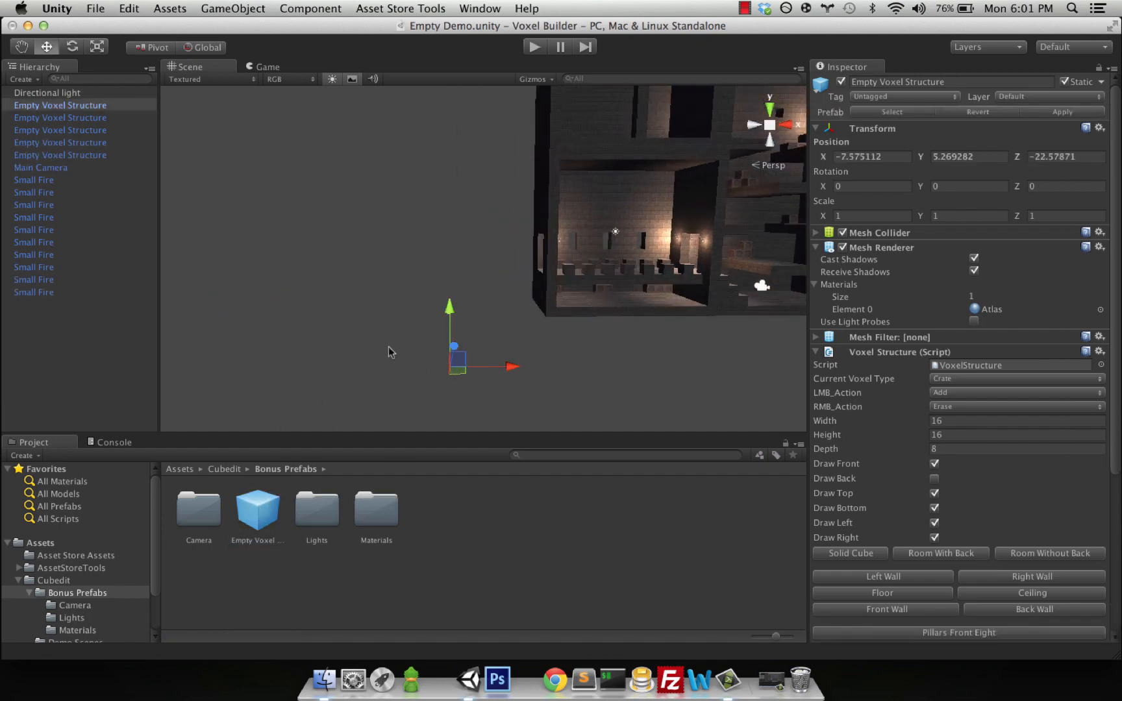
pyautogui.scroll(-1, 384, 356)
pyautogui.scroll(-10, 391, 229)
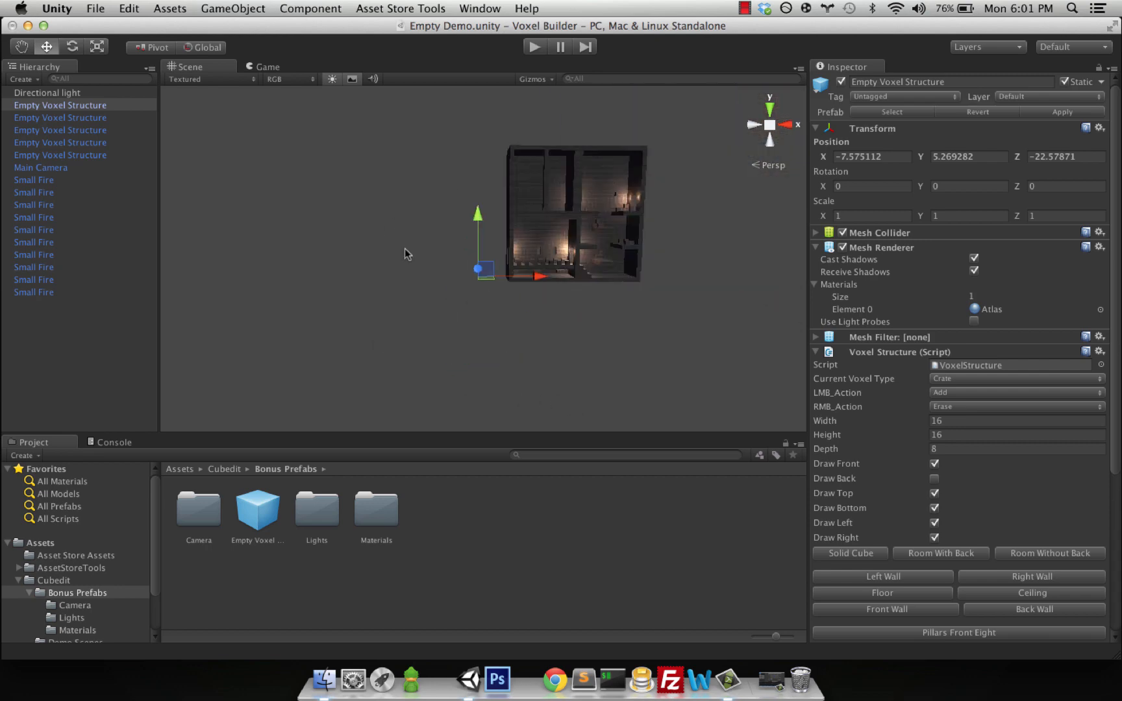
pyautogui.scroll(10, 445, 285)
pyautogui.moveTo(693, 378); pyautogui.dragTo(496, 342, button='middle')
pyautogui.scroll(-3, 496, 342)
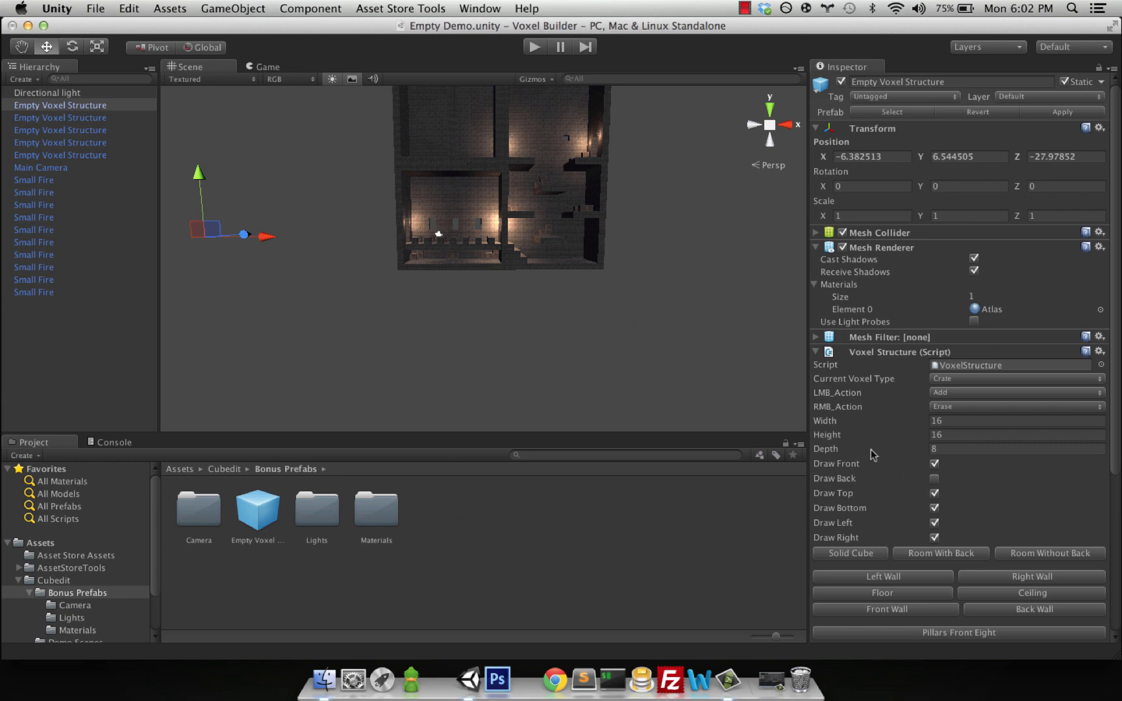
# - Draw the voxel mesh of the newly placed room prefab instance
pyautogui.scroll(-5, 1052, 539)
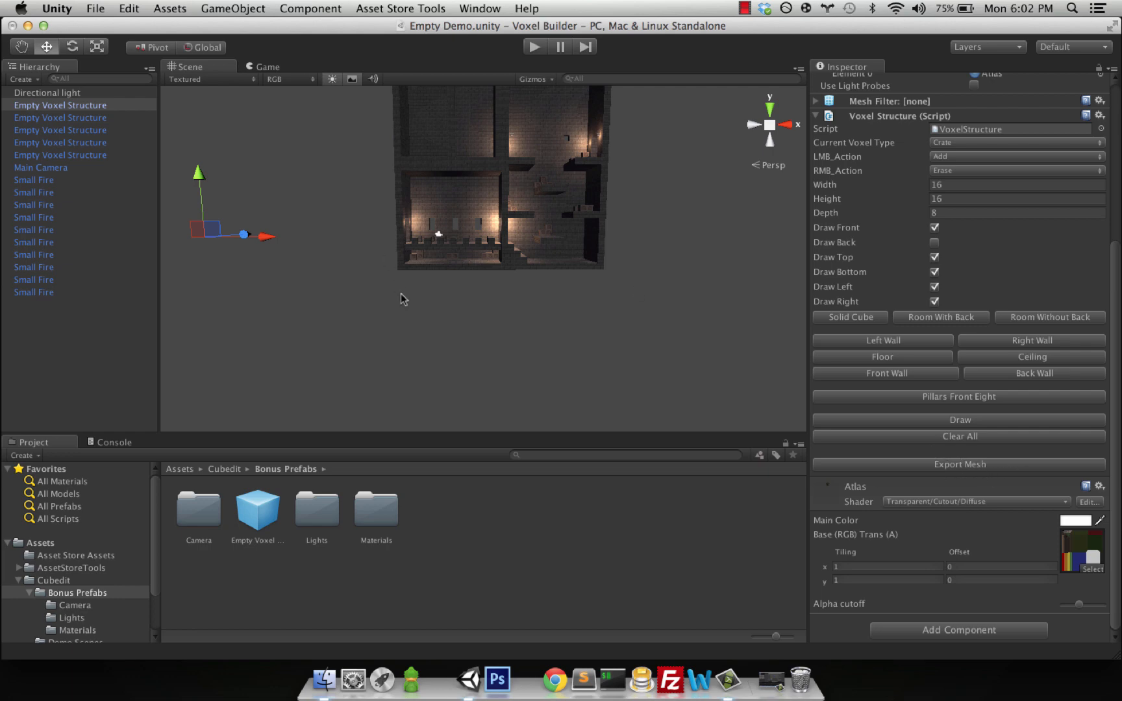
pyautogui.click(77, 107)
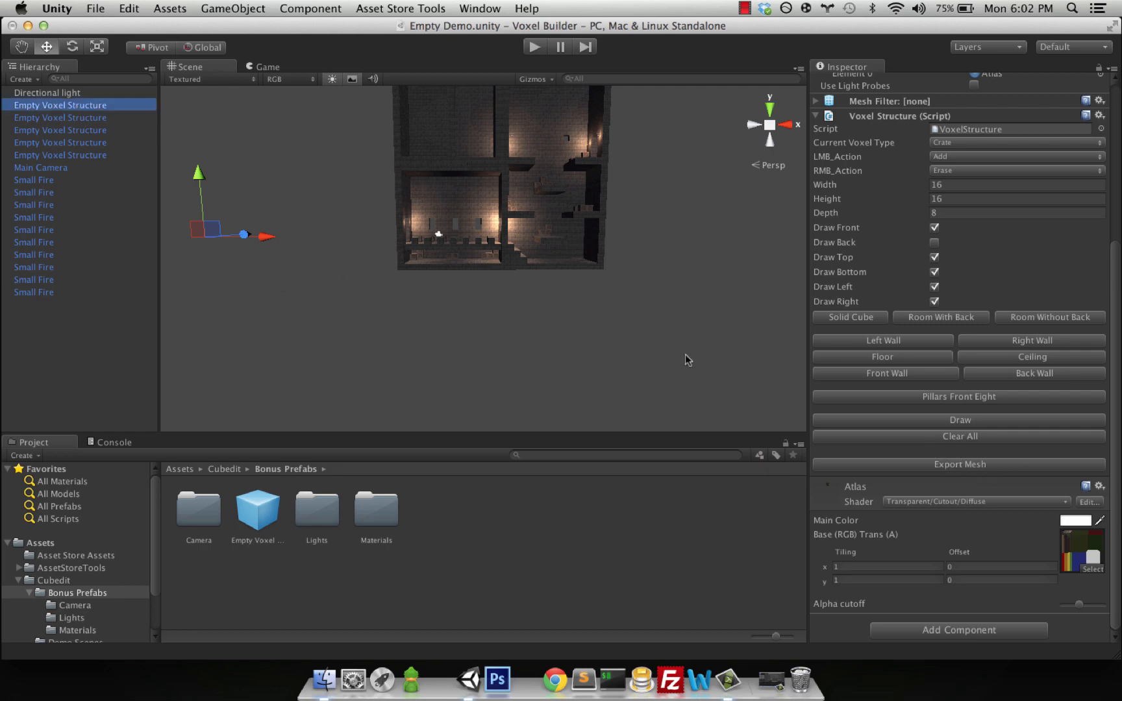
pyautogui.click(899, 420)
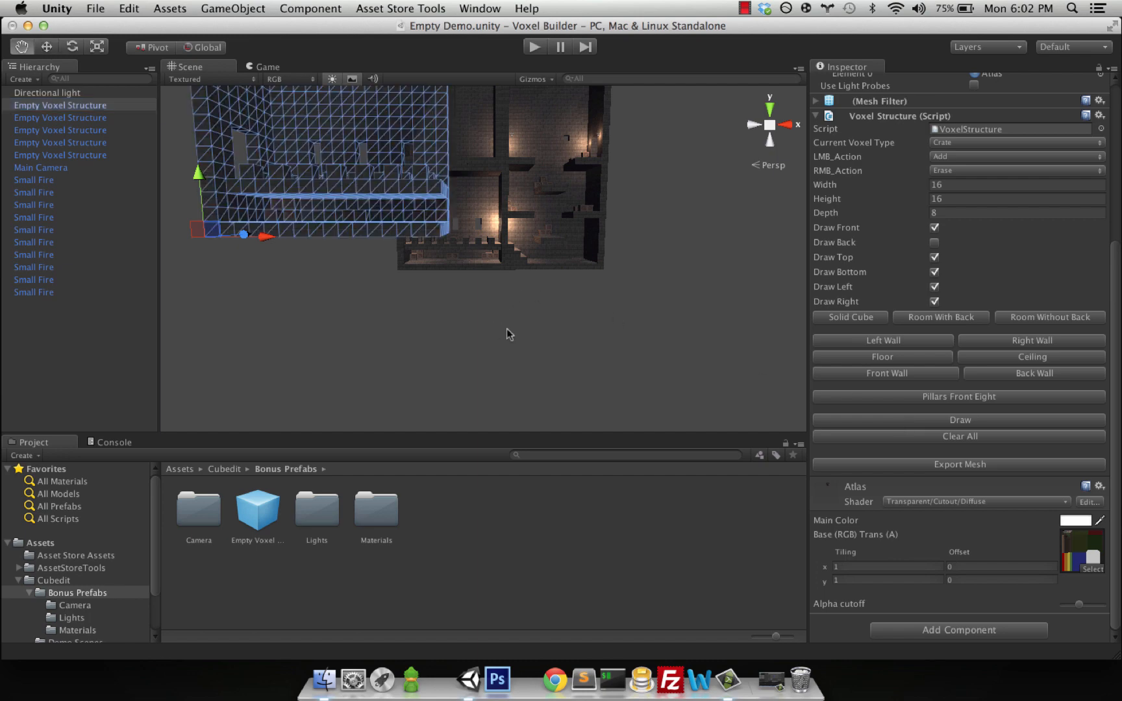
pyautogui.moveTo(508, 331)
pyautogui.mouseDown(button='middle')
pyautogui.moveTo(583, 368)
pyautogui.moveTo(521, 356)
pyautogui.mouseUp(button='middle')
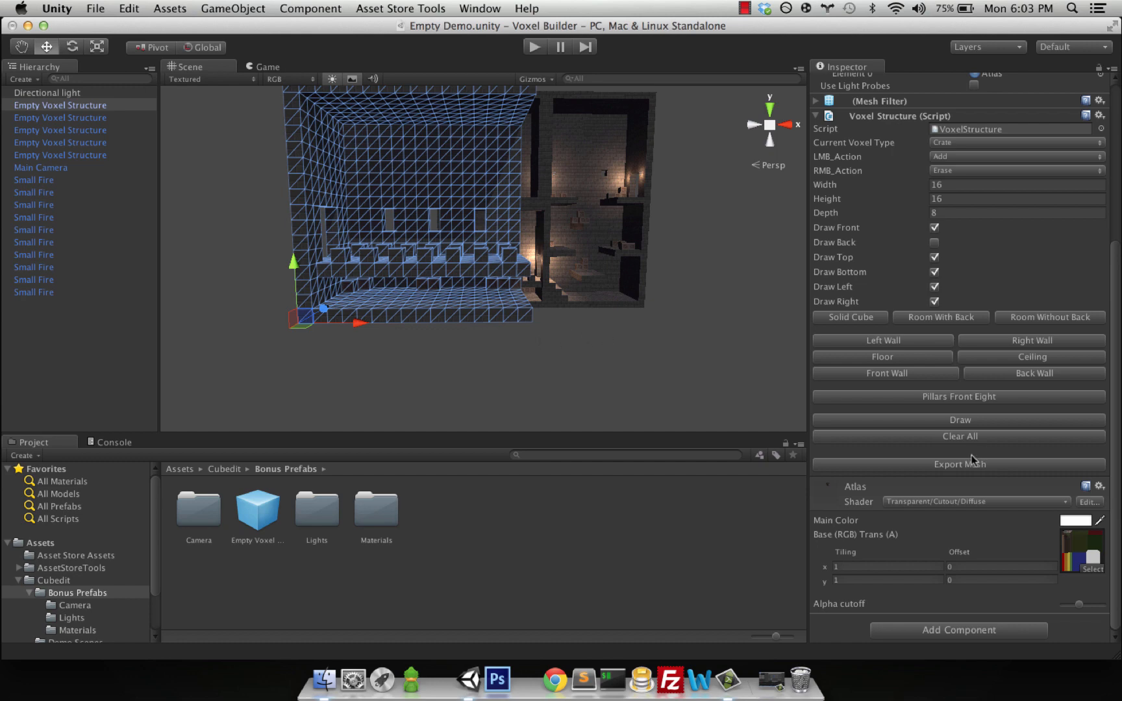
# - Export the instance's mesh into the Cubedit/Bonus Prefabs folder
pyautogui.click(924, 465)
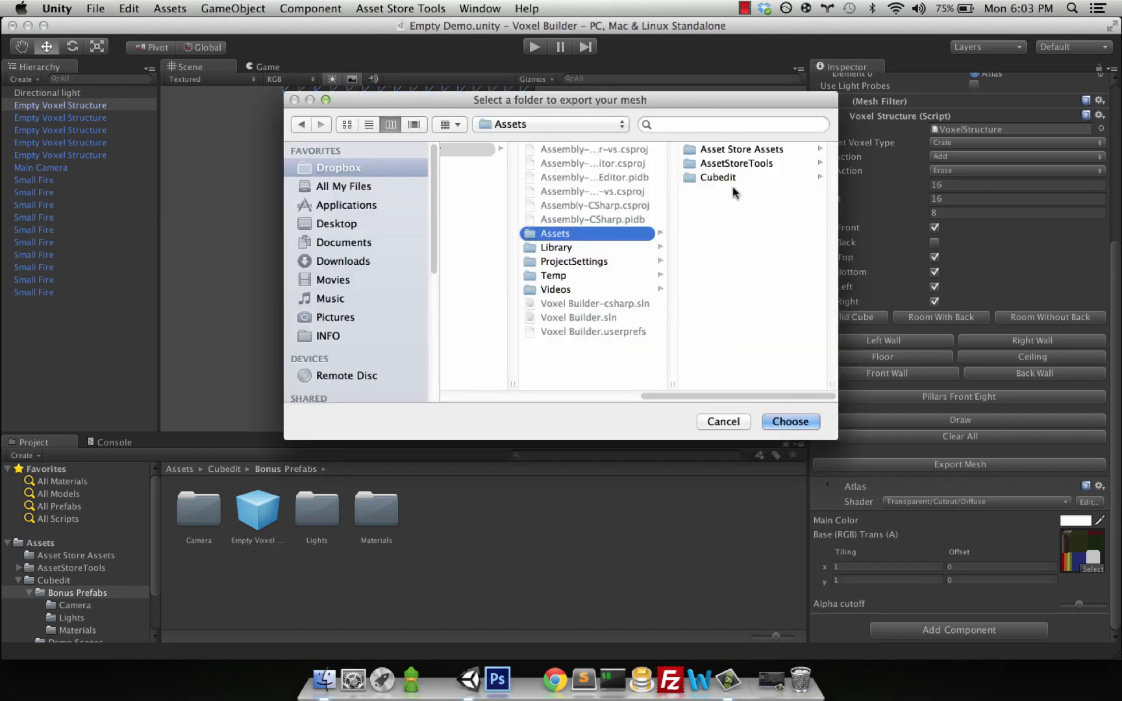
pyautogui.click(718, 178)
pyautogui.click(718, 177)
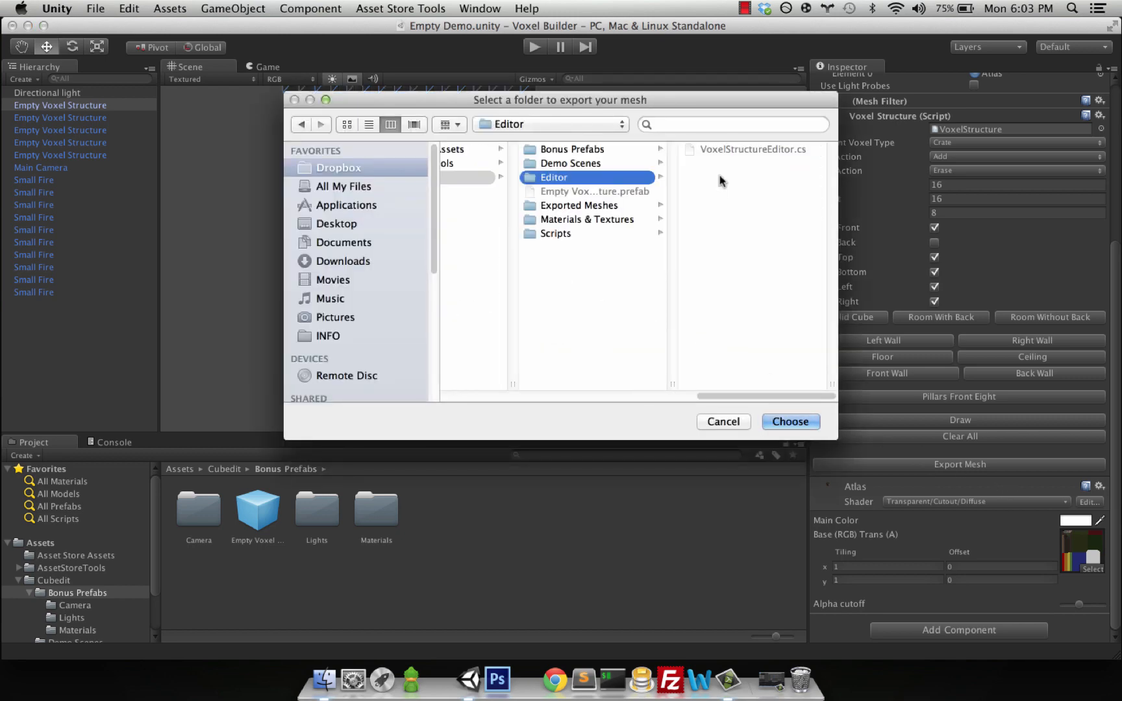
pyautogui.click(575, 149)
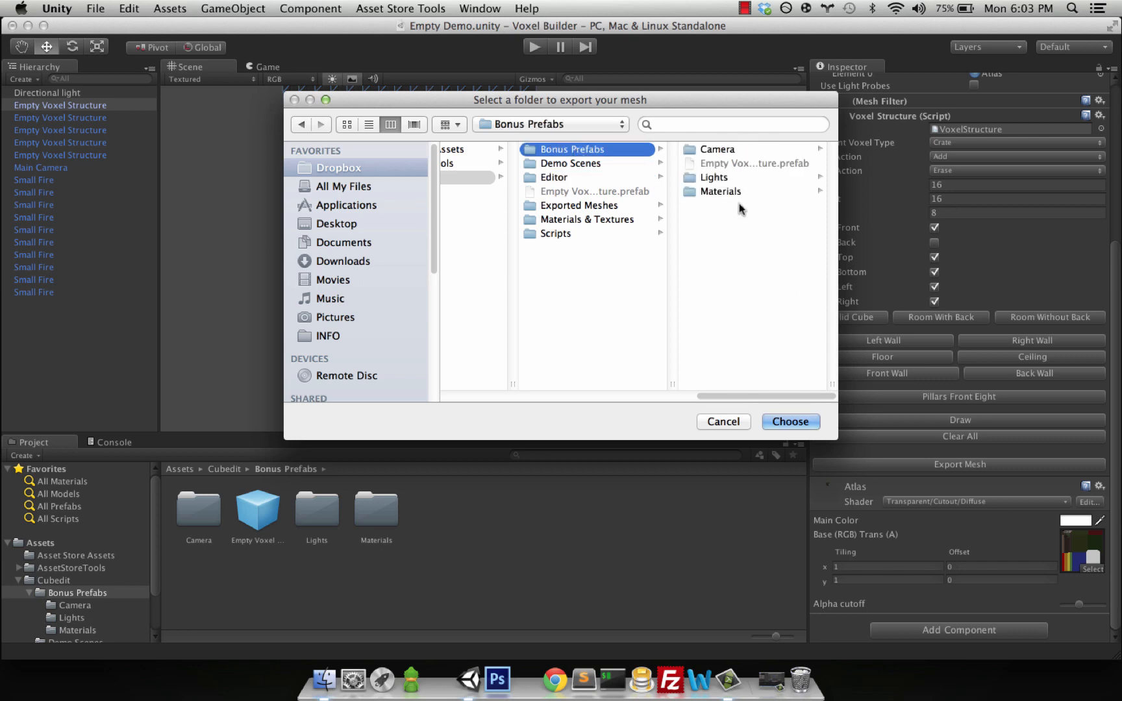
pyautogui.click(794, 424)
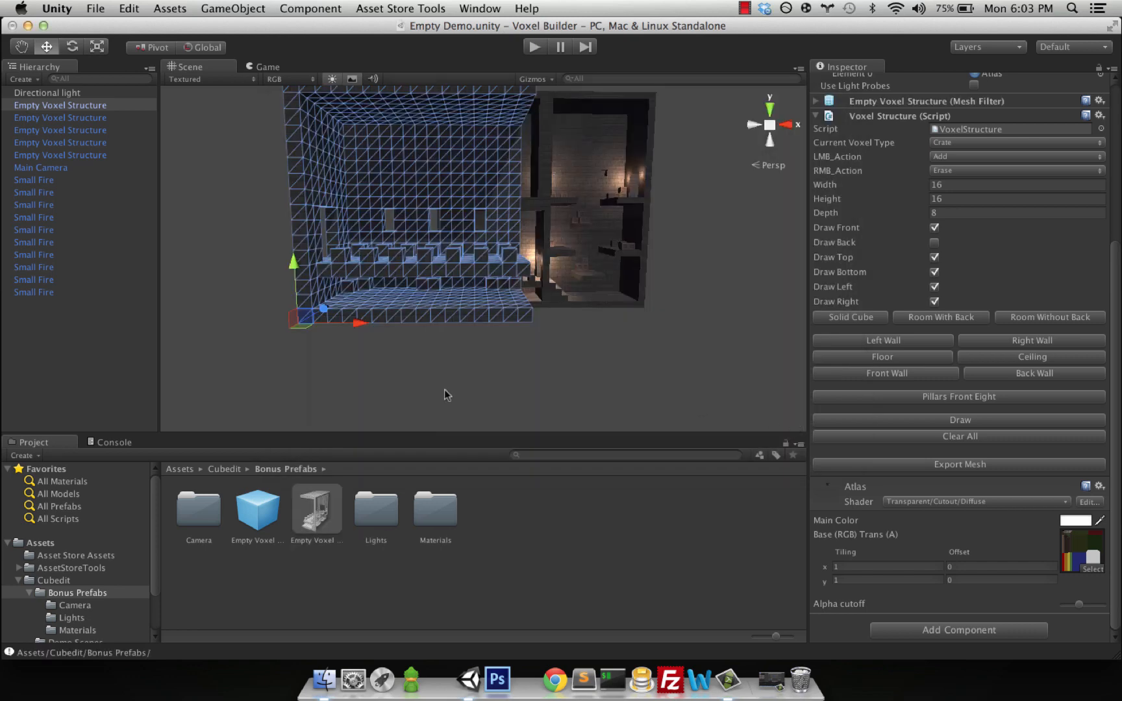
# - Check the exported mesh asset and delete the Empty Voxel Structure prefab from the Bonus Prefabs folder
pyautogui.click(319, 527)
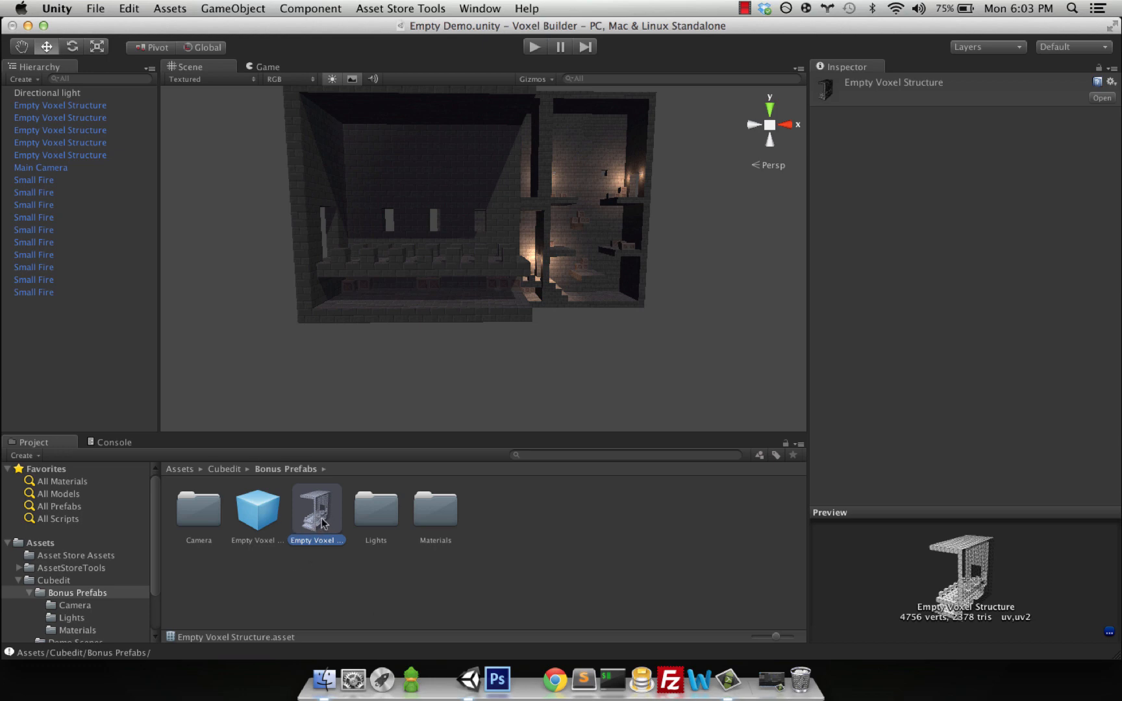
pyautogui.click(268, 518)
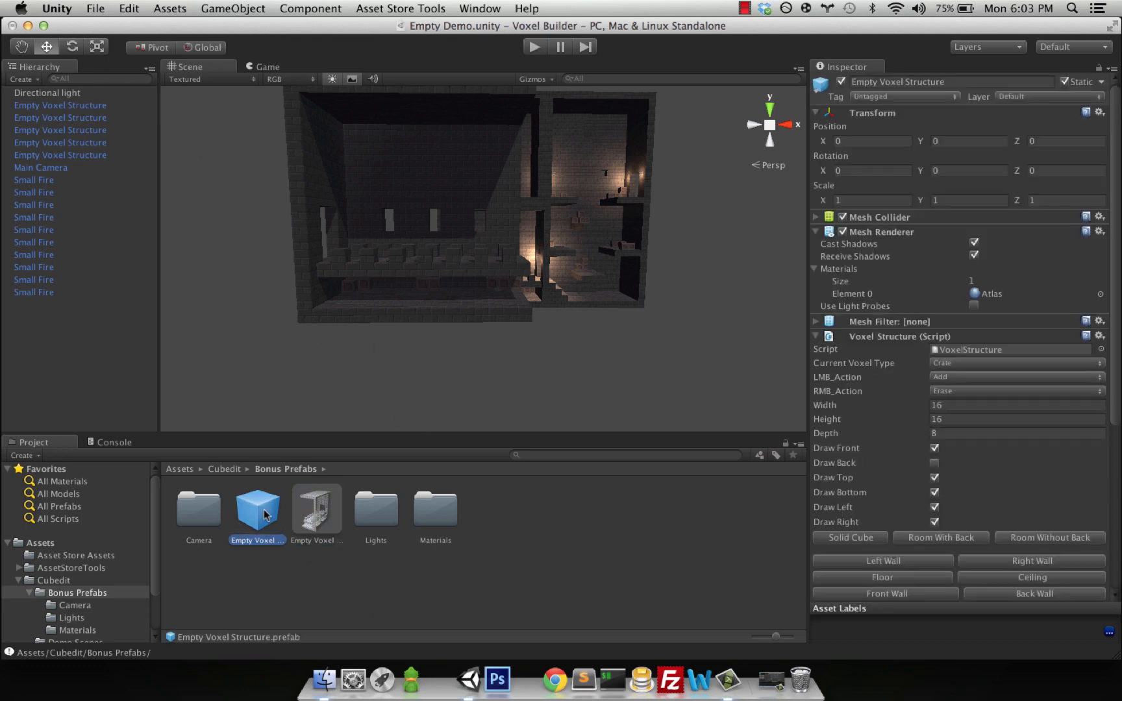
pyautogui.rightClick(267, 517)
pyautogui.click(312, 472)
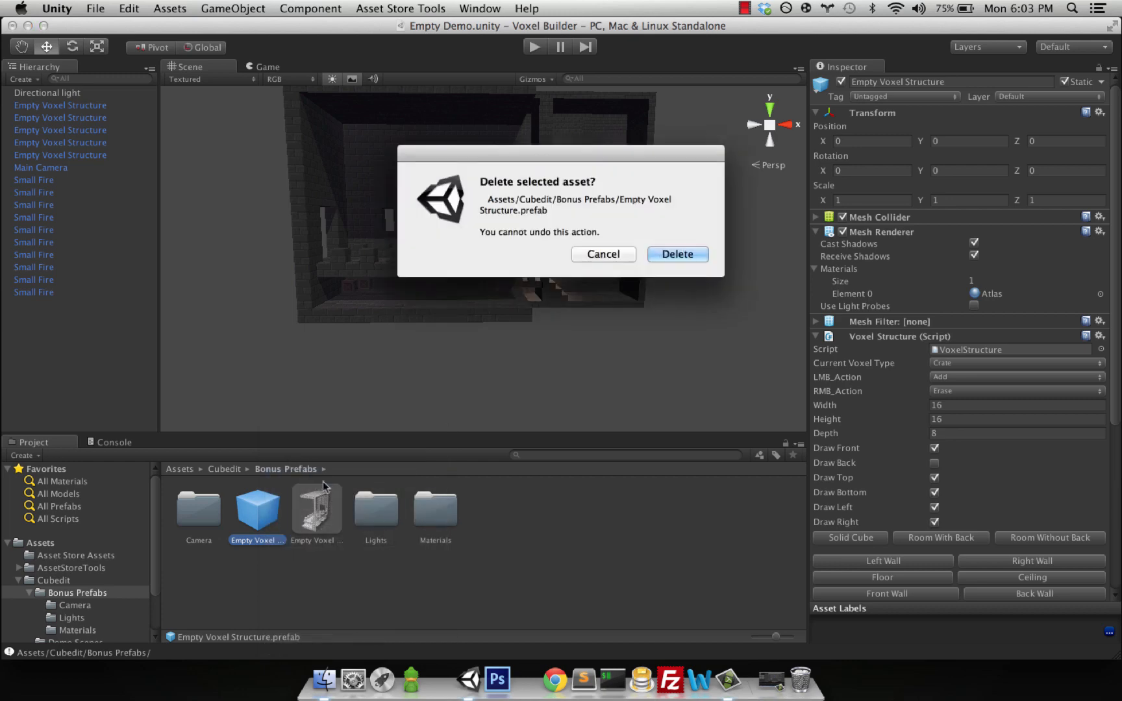
pyautogui.click(695, 256)
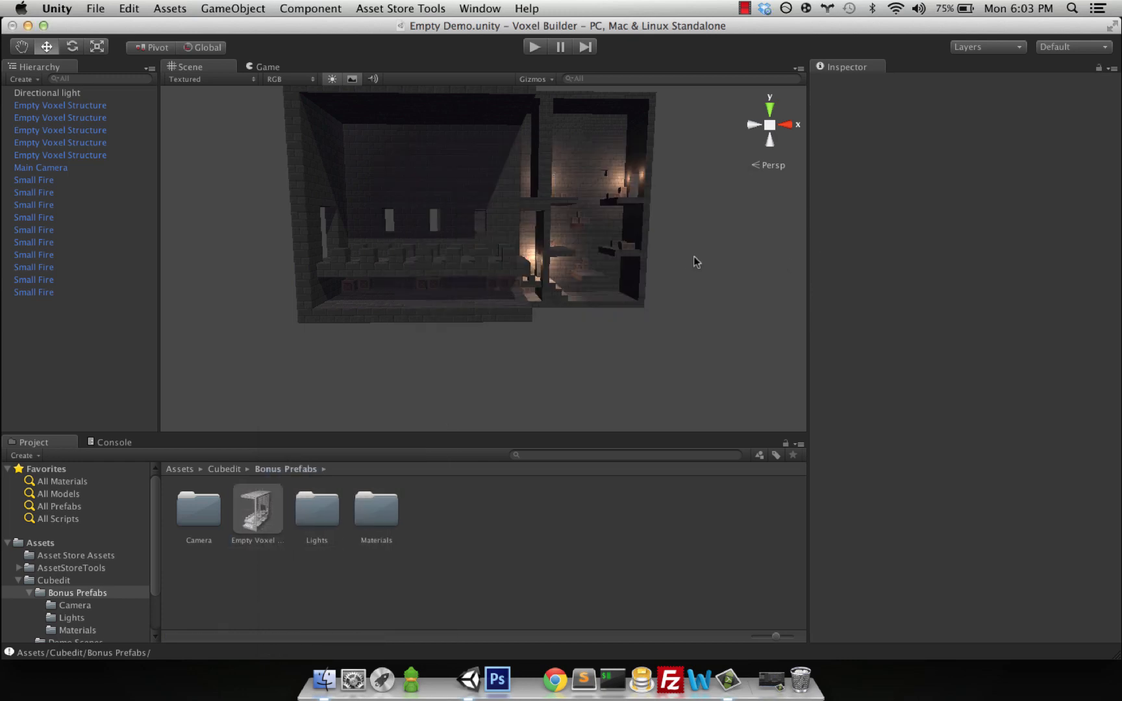
# - Save the room copy that uses the exported mesh as a new prefab in the Bonus Prefabs folder
pyautogui.click(69, 117)
pyautogui.moveTo(69, 119); pyautogui.dragTo(558, 584)
pyautogui.scroll(-5, 383, 381)
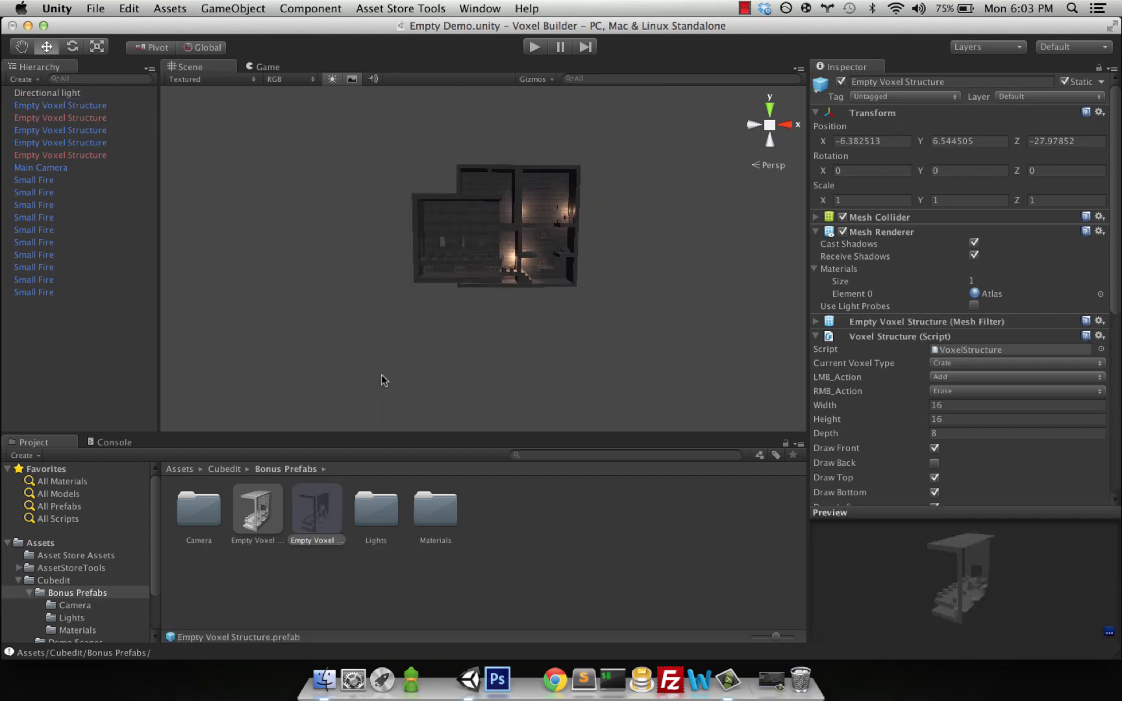
# - Place an instance of the new mesh-based room prefab in the scene and frame it
pyautogui.moveTo(314, 518); pyautogui.dragTo(498, 391)
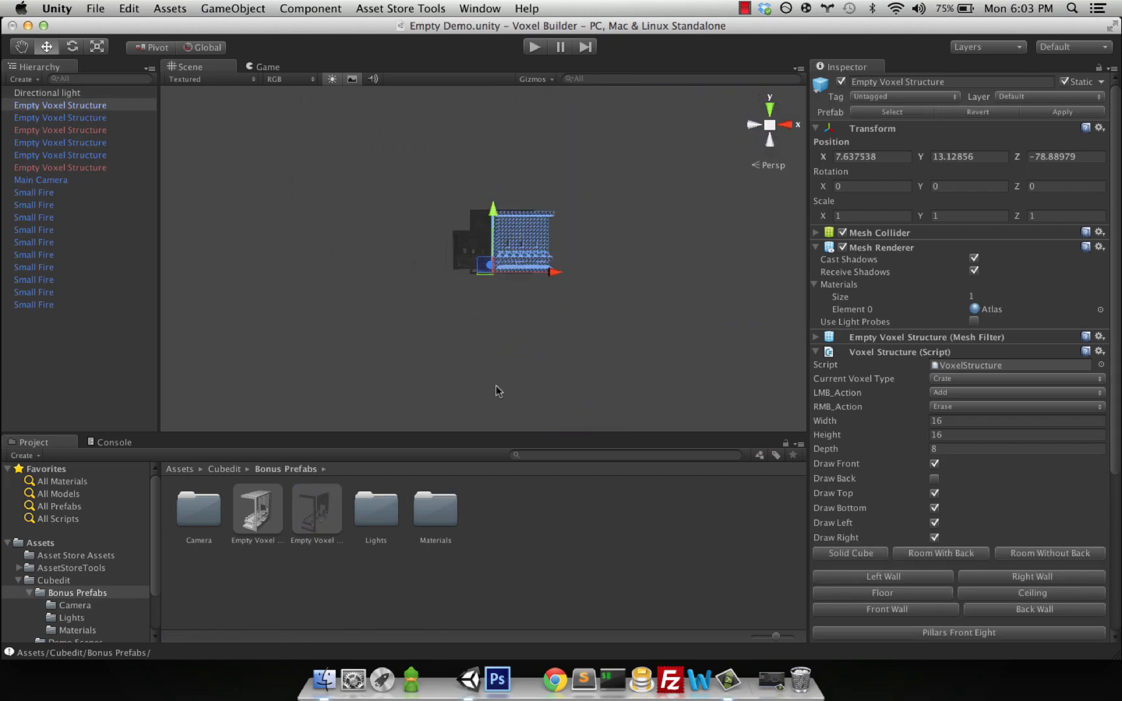
pyautogui.scroll(4, 498, 391)
pyautogui.press('f')
pyautogui.press('w')
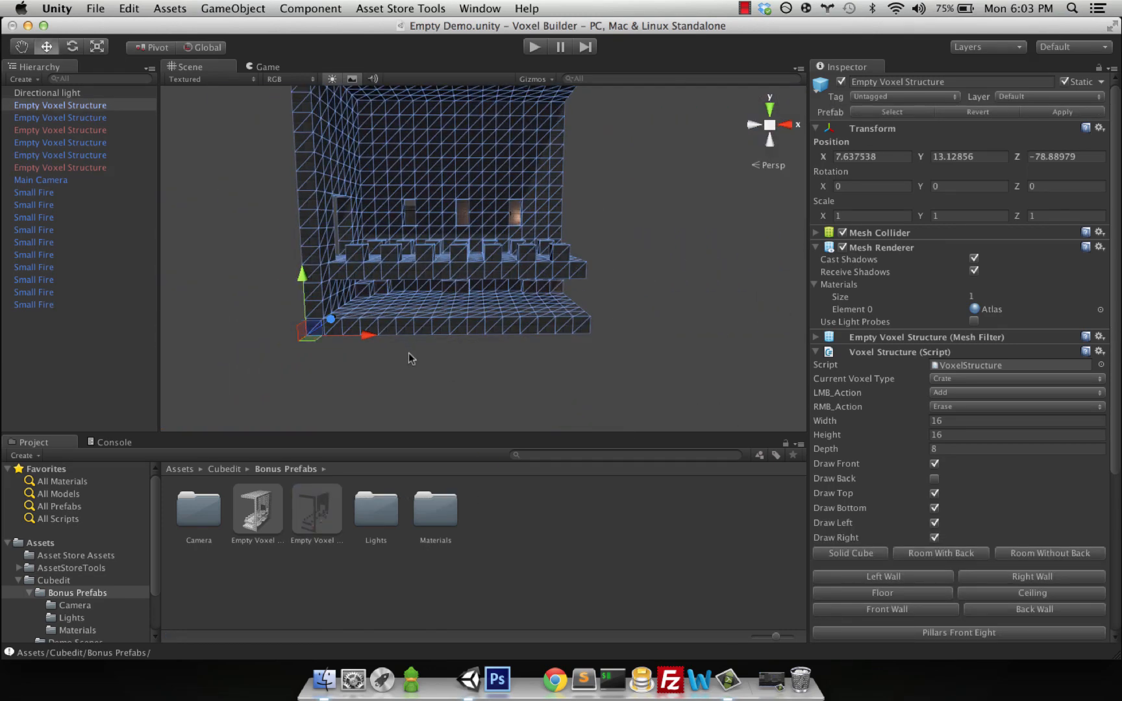
pyautogui.click(62, 118)
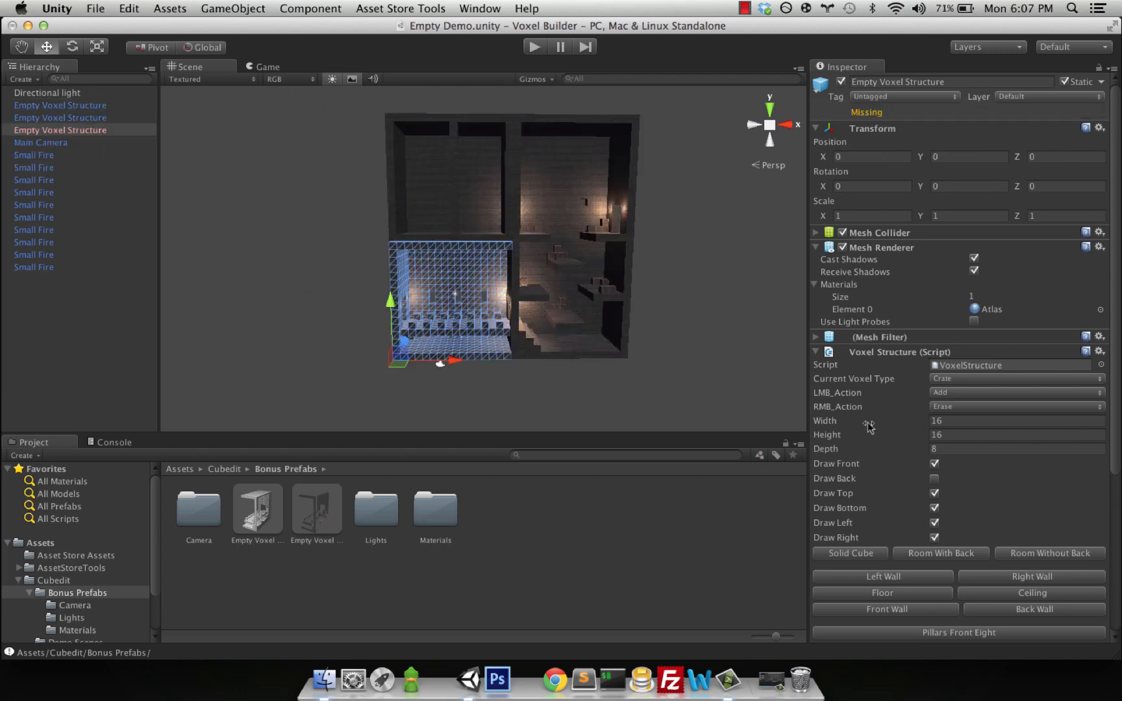